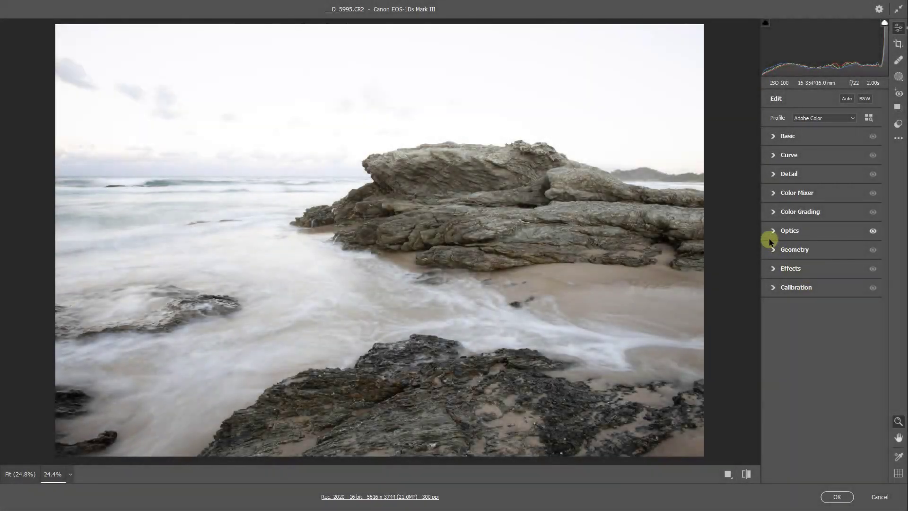
Step: Expand the Optics section in the Edit panel for _D_5995.CR2
{"action": "left_click", "coordinate": [773, 231]}
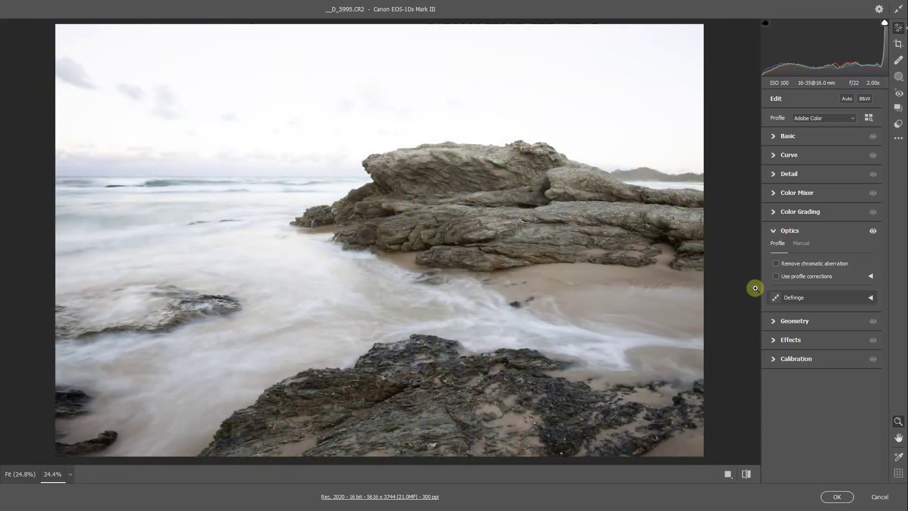
Step: Enable Use profile corrections, compare it on and off, and leave it on
{"action": "left_click", "coordinate": [776, 277]}
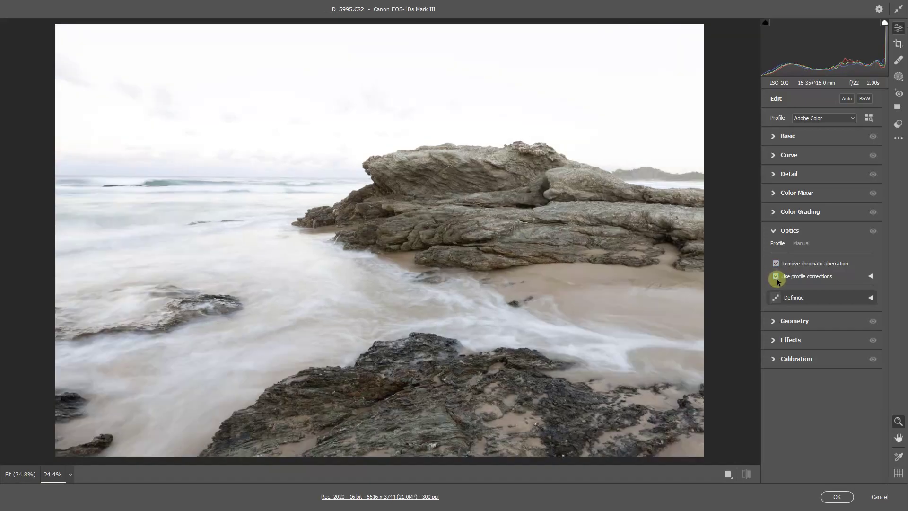
{"action": "left_click", "coordinate": [775, 277]}
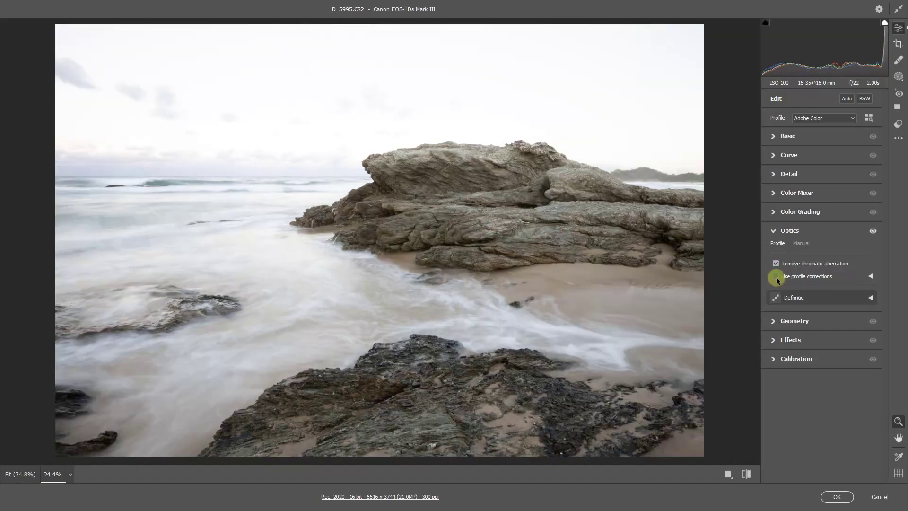
{"action": "left_click", "coordinate": [775, 277]}
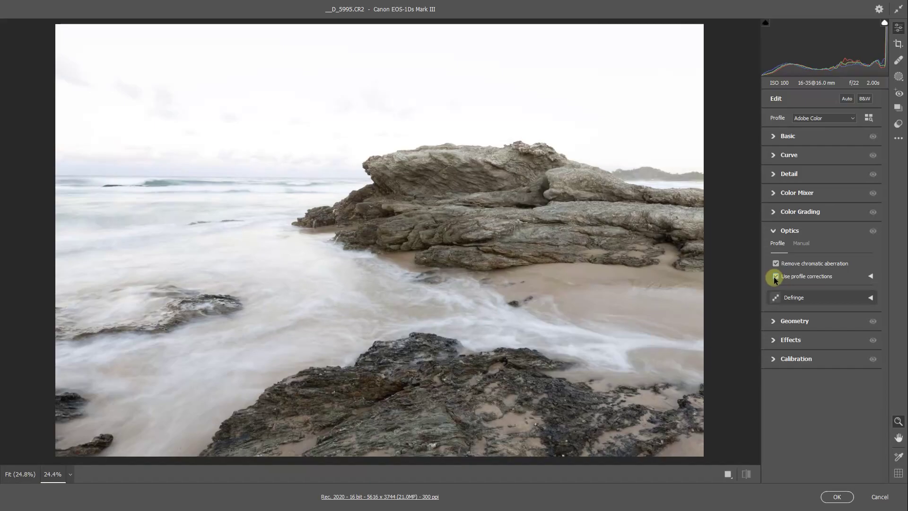
{"action": "left_click", "coordinate": [775, 276]}
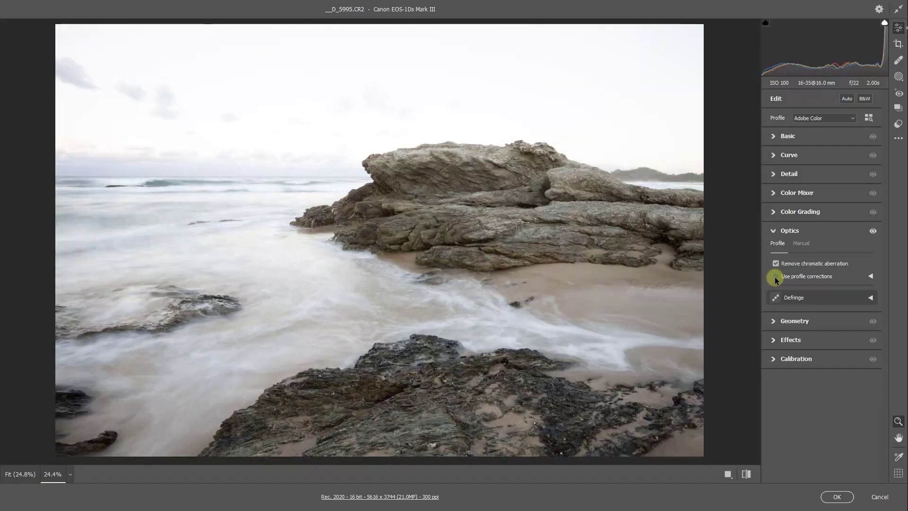
{"action": "left_click", "coordinate": [775, 276]}
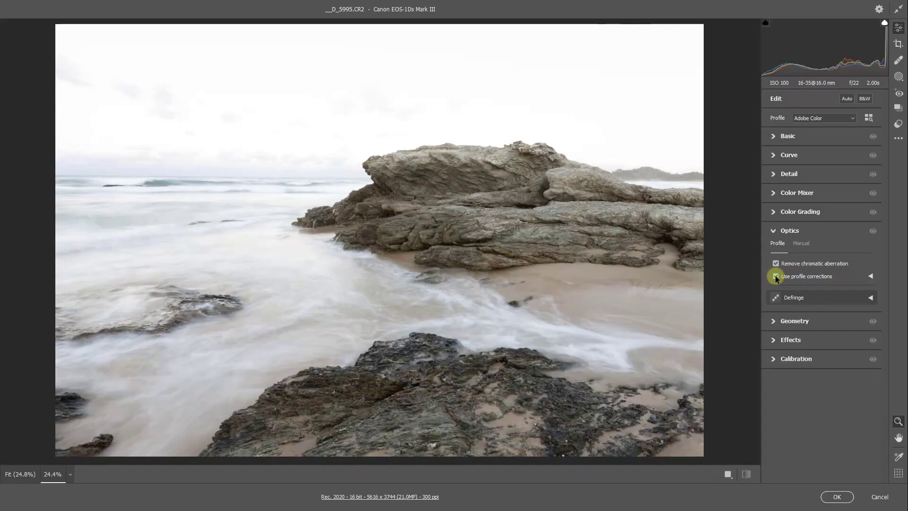
{"action": "left_click", "coordinate": [776, 276]}
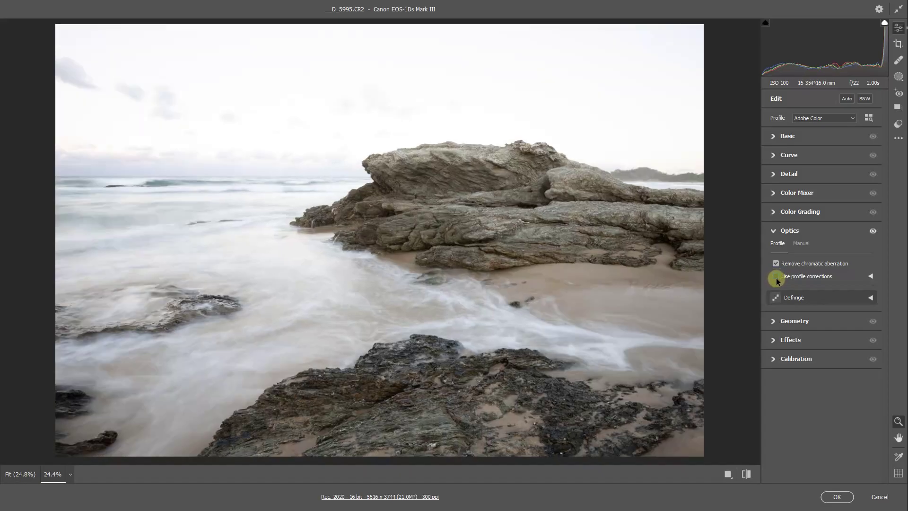
{"action": "left_click", "coordinate": [774, 276]}
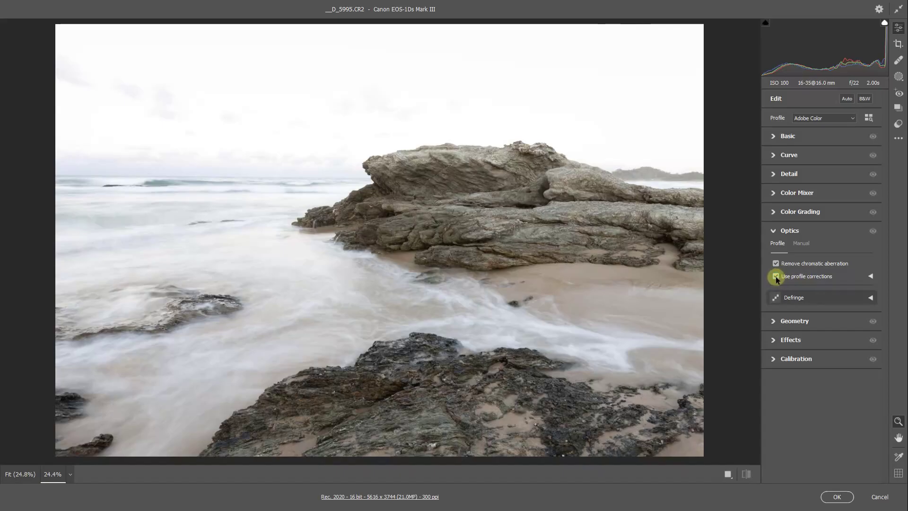
Step: Set Geometry Upright to Auto after comparing with Off, leaving Manual Transformations at defaults
{"action": "left_click", "coordinate": [773, 322]}
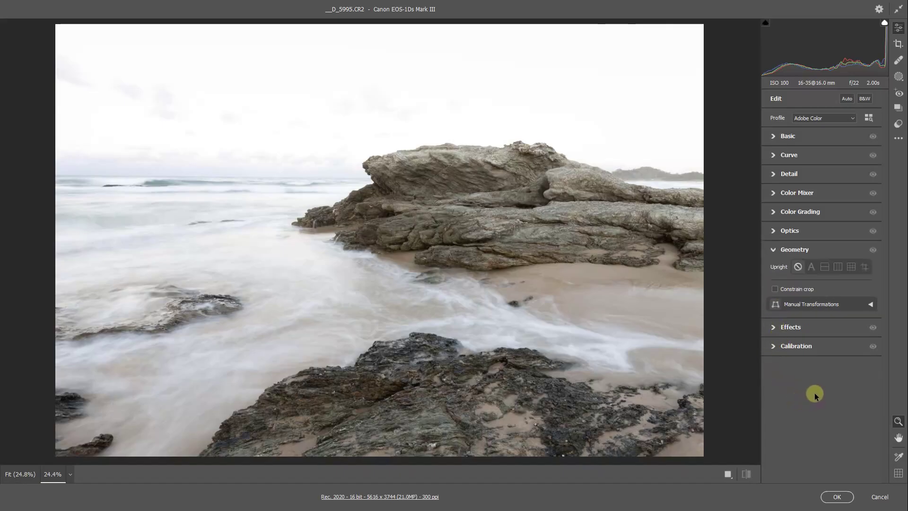
{"action": "left_click", "coordinate": [811, 267]}
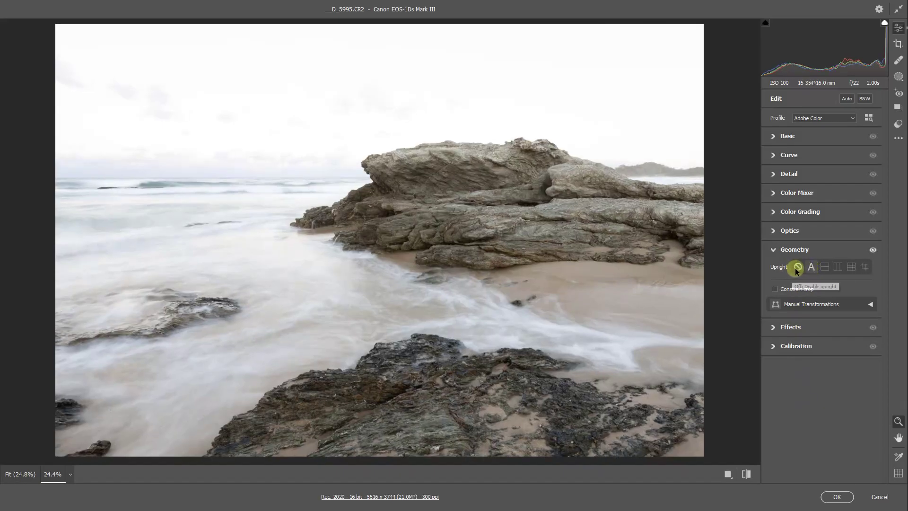
{"action": "left_click", "coordinate": [797, 267]}
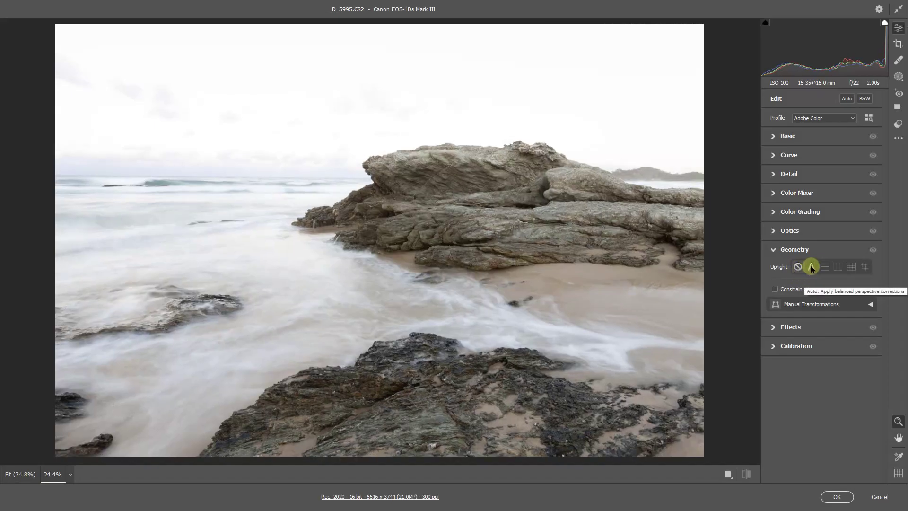
{"action": "left_click", "coordinate": [810, 267]}
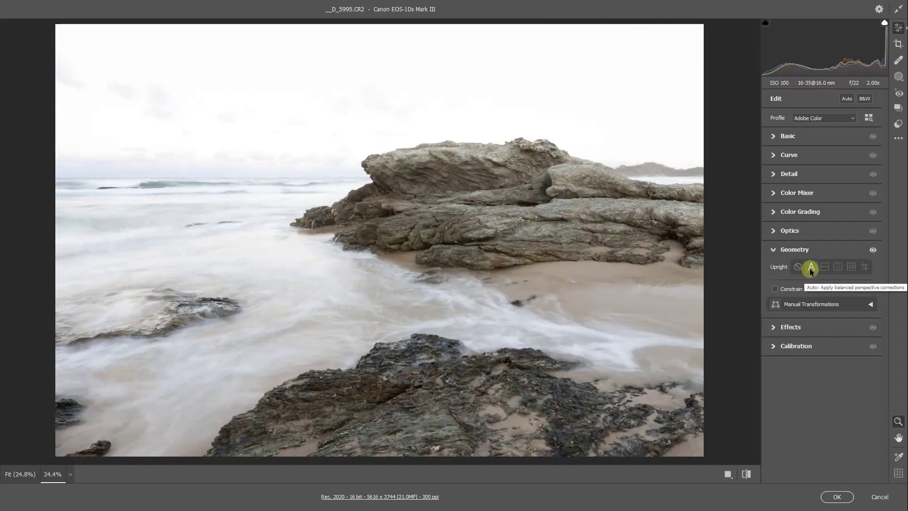
{"action": "left_click", "coordinate": [870, 304]}
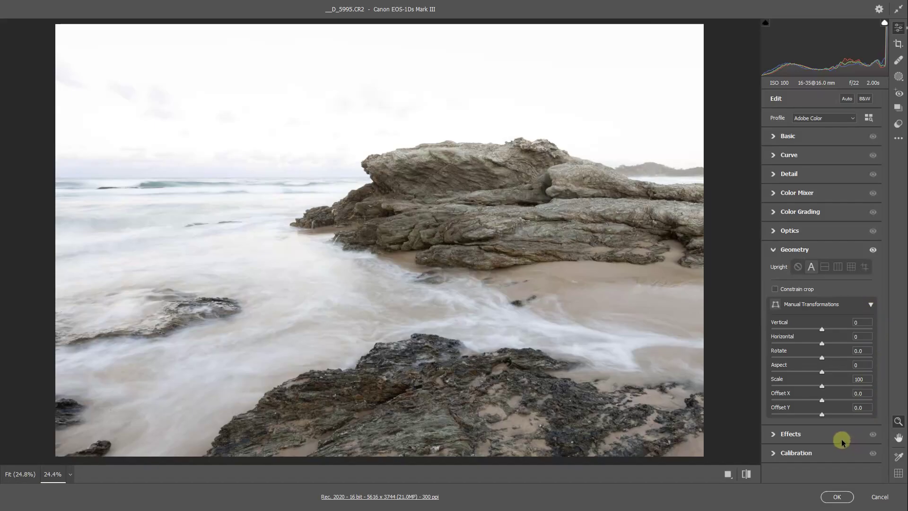
{"action": "left_click", "coordinate": [810, 273]}
{"action": "left_click", "coordinate": [772, 249]}
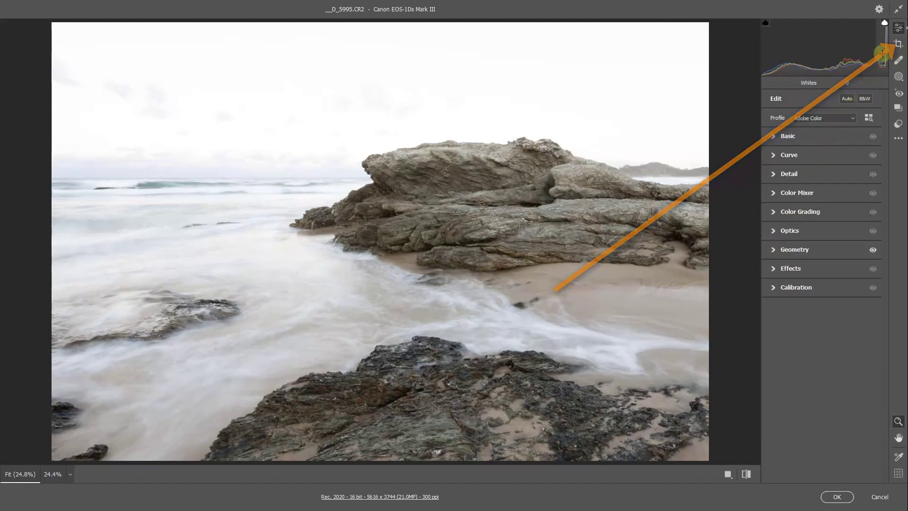
Step: Crop the top edge down slightly to 5616 × 3632, removing the blank Upright strip
{"action": "left_click", "coordinate": [899, 44]}
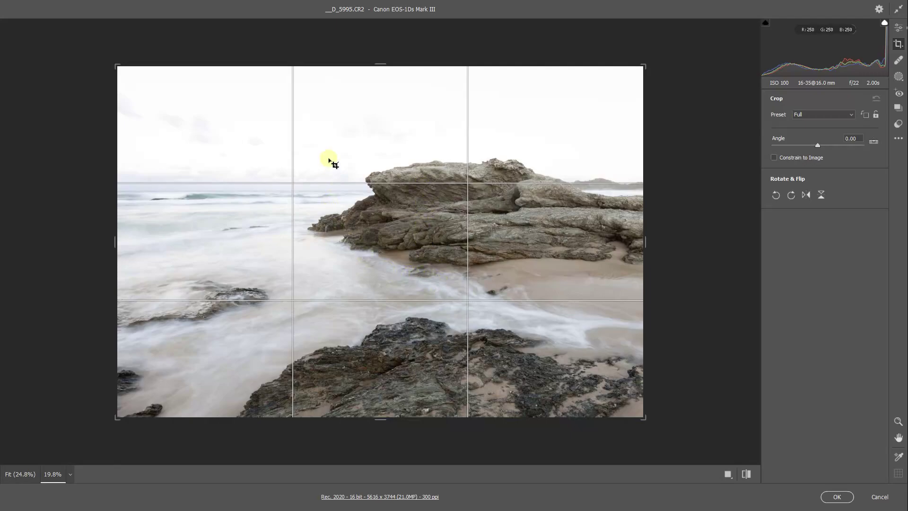
{"action": "left_click_drag", "start_coordinate": [382, 64], "coordinate": [380, 69]}
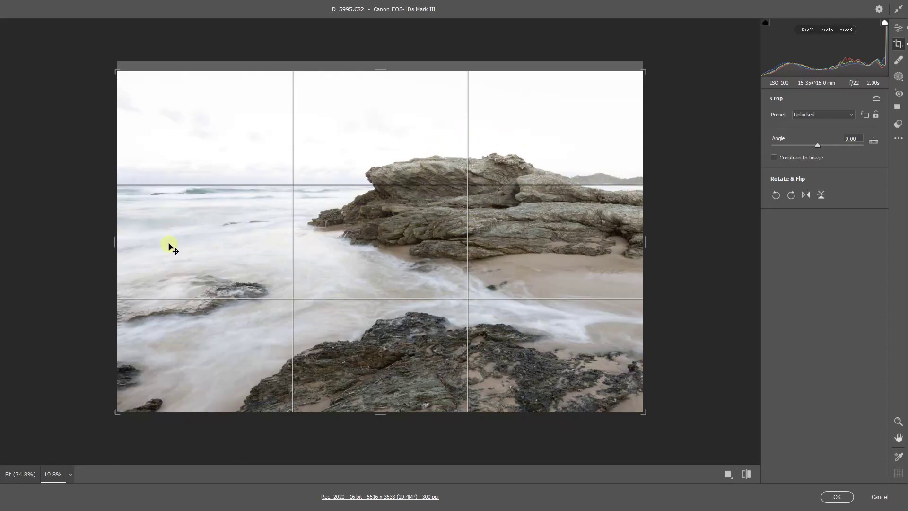
{"action": "key", "text": "Return"}
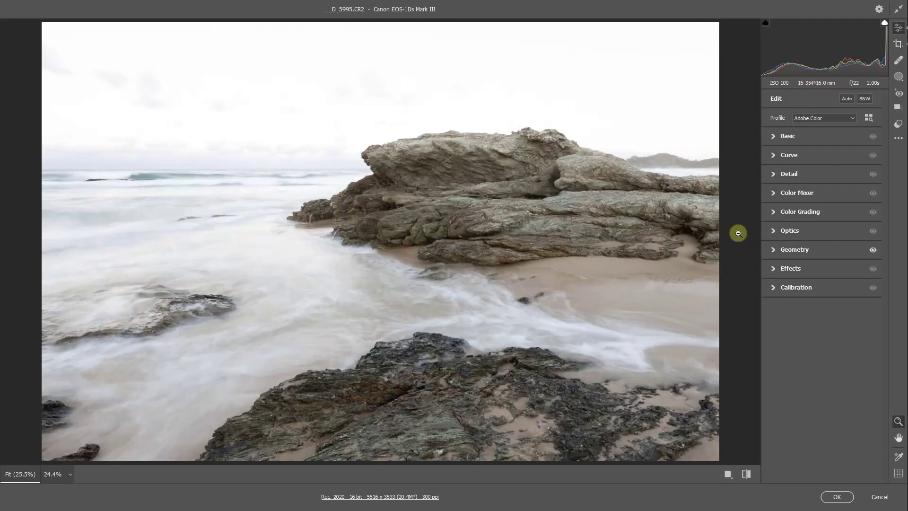
Step: Expand the Basic panel and pick up the White Balance eyedropper
{"action": "left_click", "coordinate": [774, 137]}
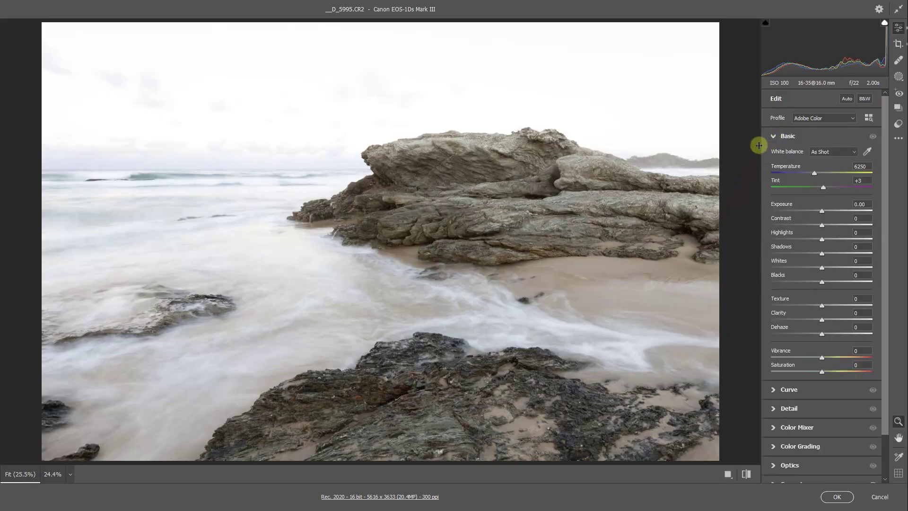
{"action": "left_click", "coordinate": [867, 151]}
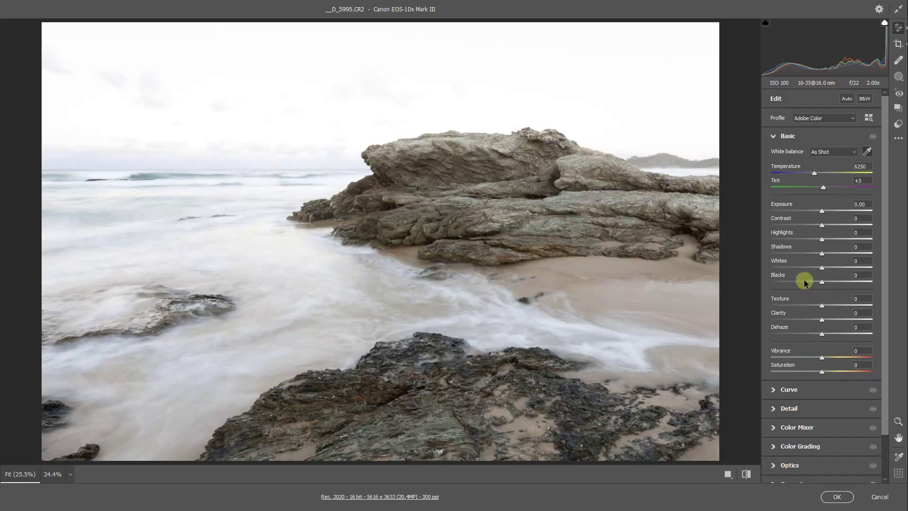
Step: Recover the sky with Highlights -78, Exposure -1.80 and Shadows +70
{"action": "left_click_drag", "start_coordinate": [820, 241], "coordinate": [782, 240]}
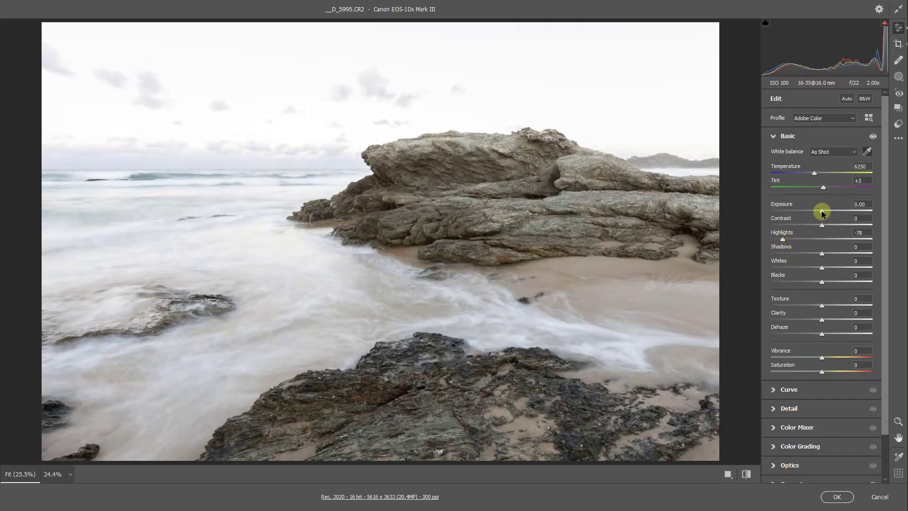
{"action": "left_click_drag", "start_coordinate": [821, 212], "coordinate": [809, 213]}
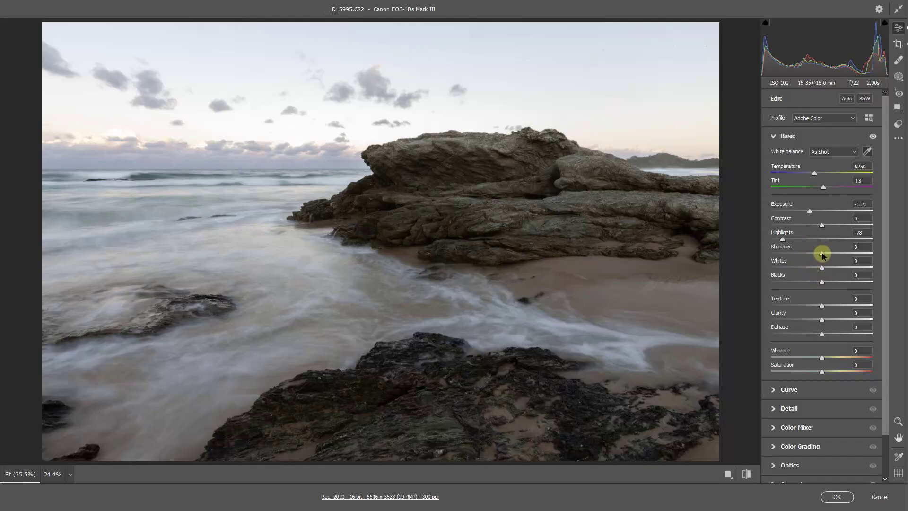
{"action": "left_click_drag", "start_coordinate": [821, 255], "coordinate": [857, 262]}
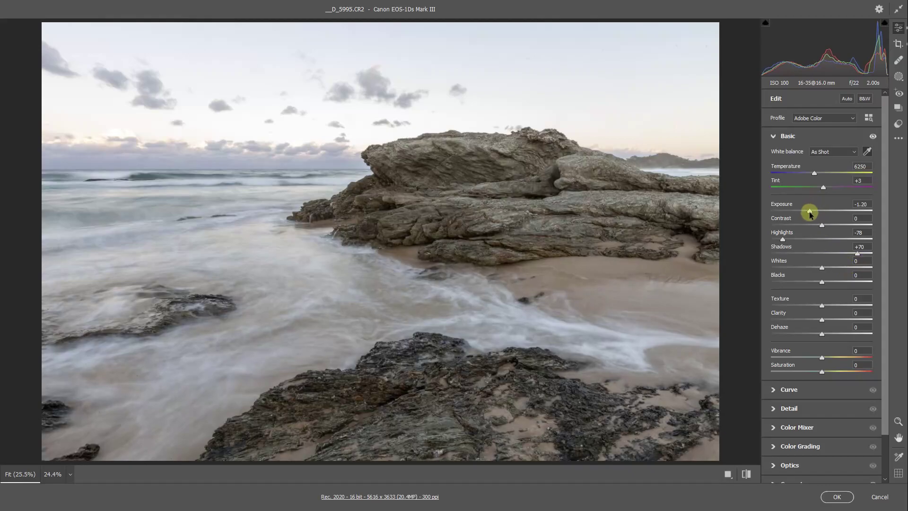
{"action": "left_click_drag", "start_coordinate": [809, 211], "coordinate": [804, 213]}
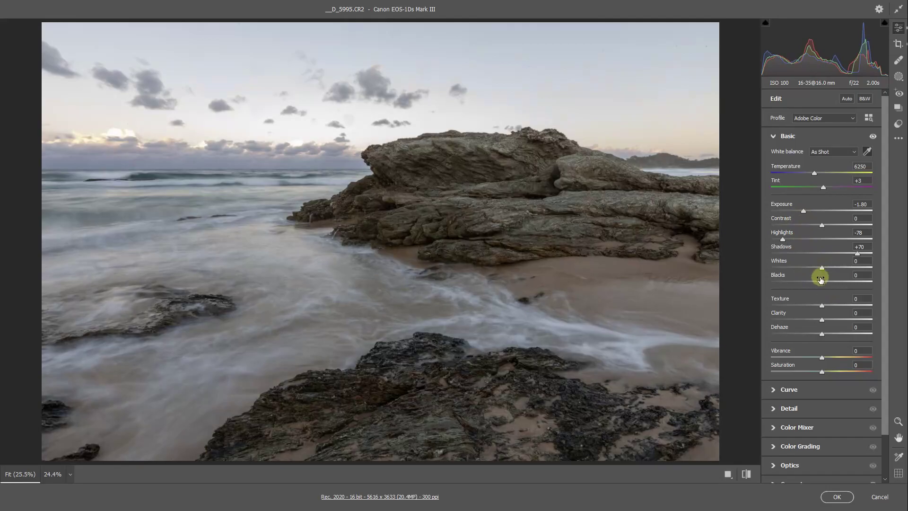
Step: Set Whites to +43 and Blacks to -13
{"action": "left_click_drag", "start_coordinate": [821, 270], "coordinate": [850, 272]}
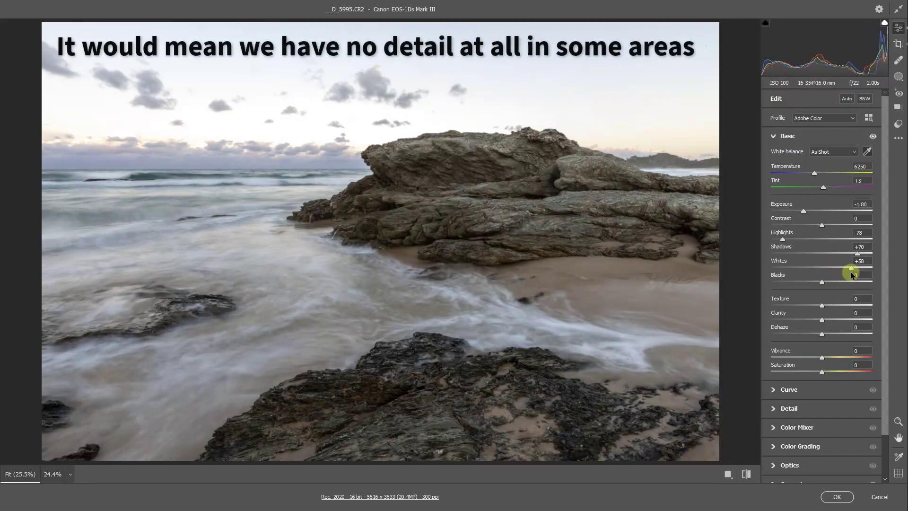
{"action": "mouse_move", "coordinate": [850, 271]}
{"action": "left_mouse_down"}
{"action": "mouse_move", "coordinate": [840, 271]}
{"action": "mouse_move", "coordinate": [849, 274]}
{"action": "left_mouse_up"}
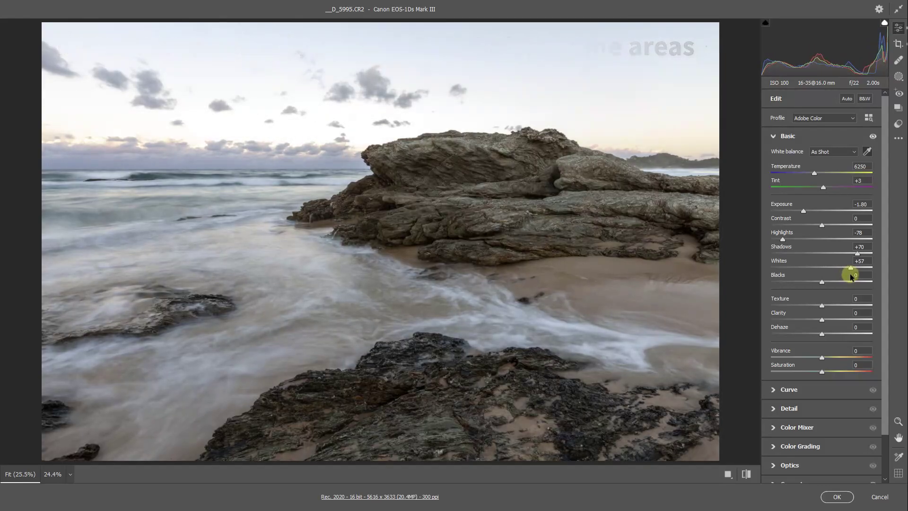
{"action": "left_click_drag", "start_coordinate": [849, 275], "coordinate": [844, 274]}
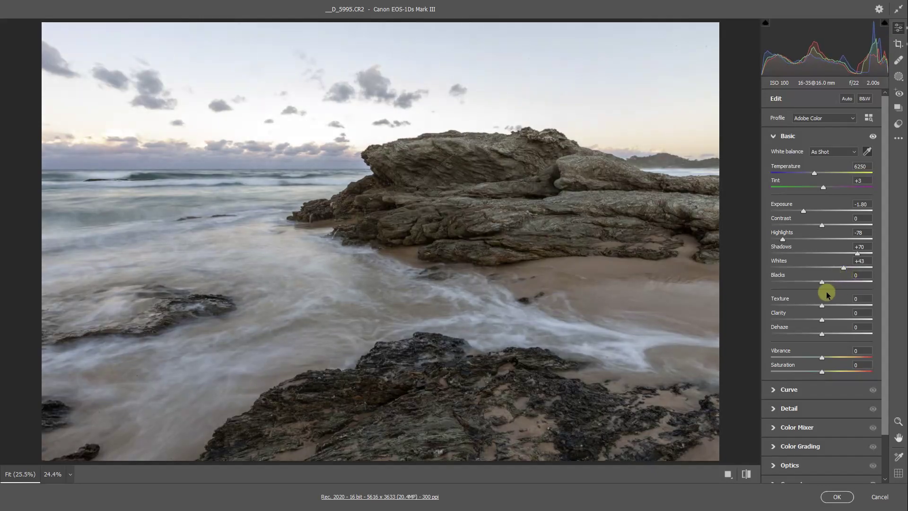
{"action": "left_click_drag", "start_coordinate": [823, 285], "coordinate": [805, 283]}
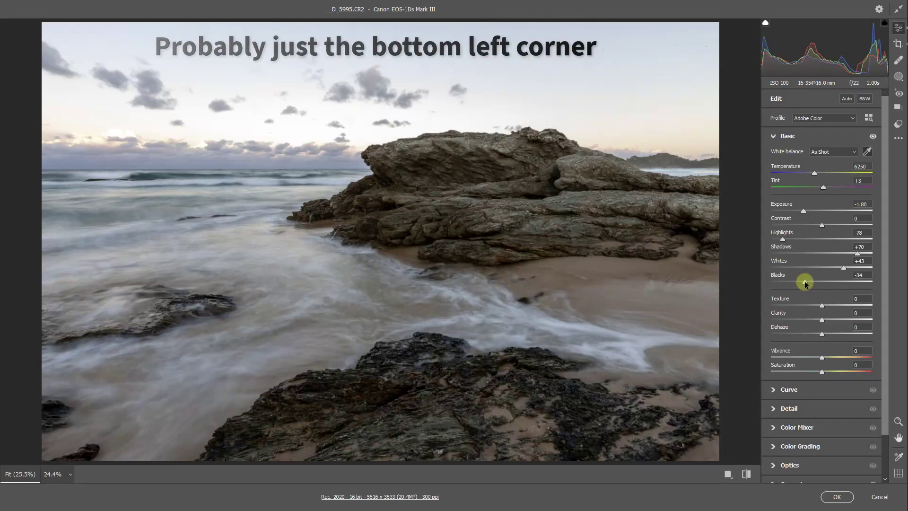
{"action": "left_click_drag", "start_coordinate": [805, 283], "coordinate": [815, 285]}
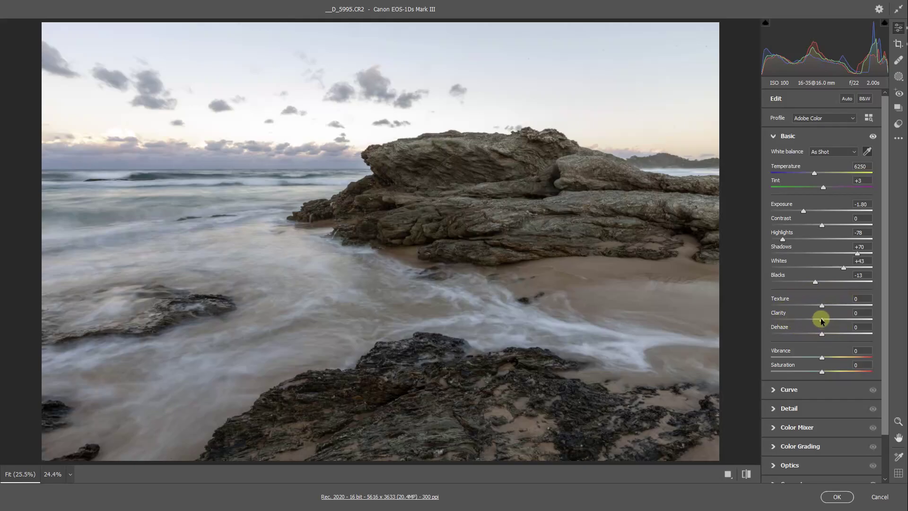
Step: Set Clarity to +46, Dehaze to +17 and Vibrance to +55
{"action": "left_click", "coordinate": [847, 320]}
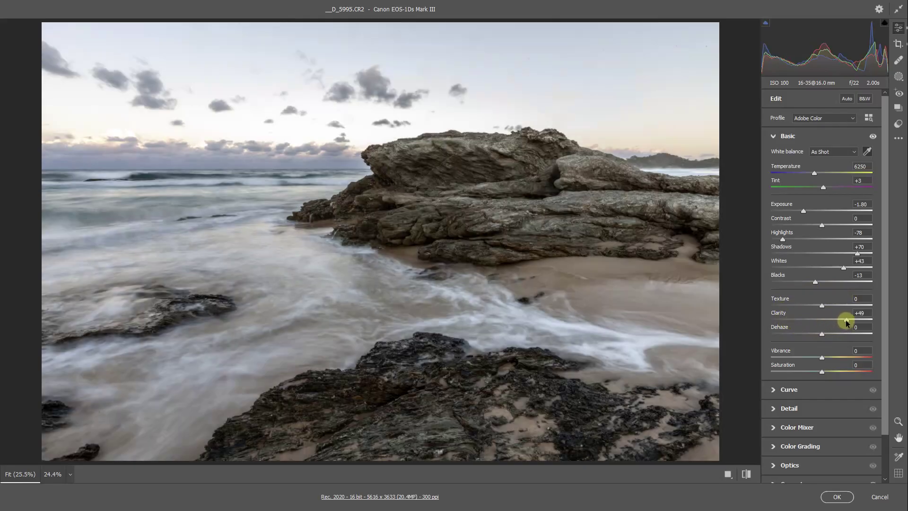
{"action": "left_click_drag", "start_coordinate": [846, 321], "coordinate": [844, 320]}
{"action": "left_click", "coordinate": [829, 335]}
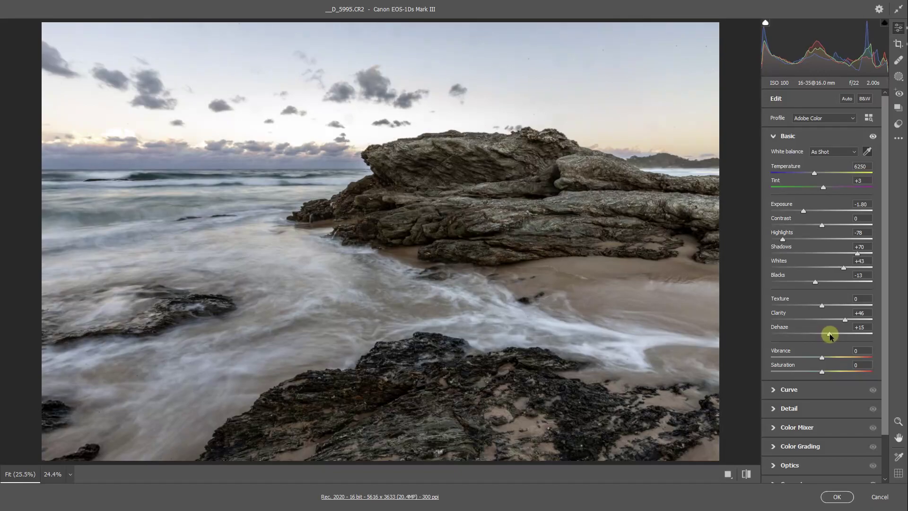
{"action": "left_click_drag", "start_coordinate": [831, 336], "coordinate": [831, 336]}
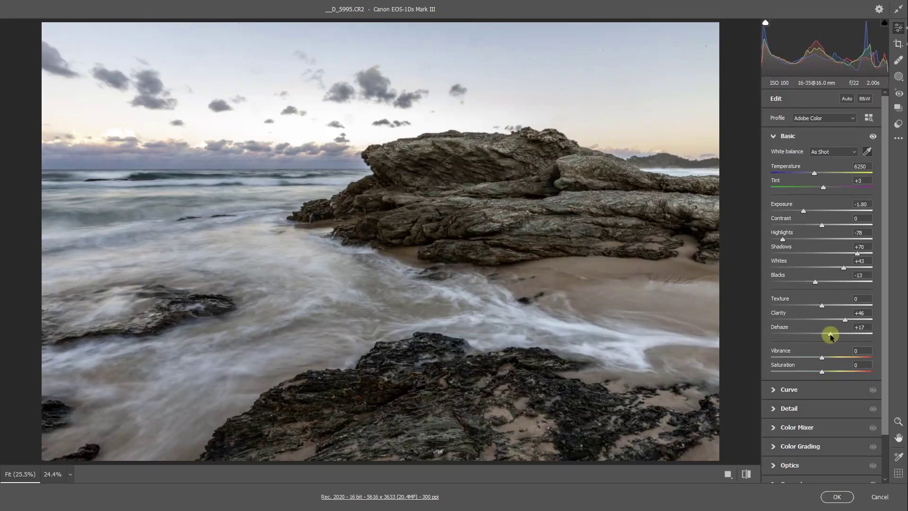
{"action": "left_click", "coordinate": [847, 357]}
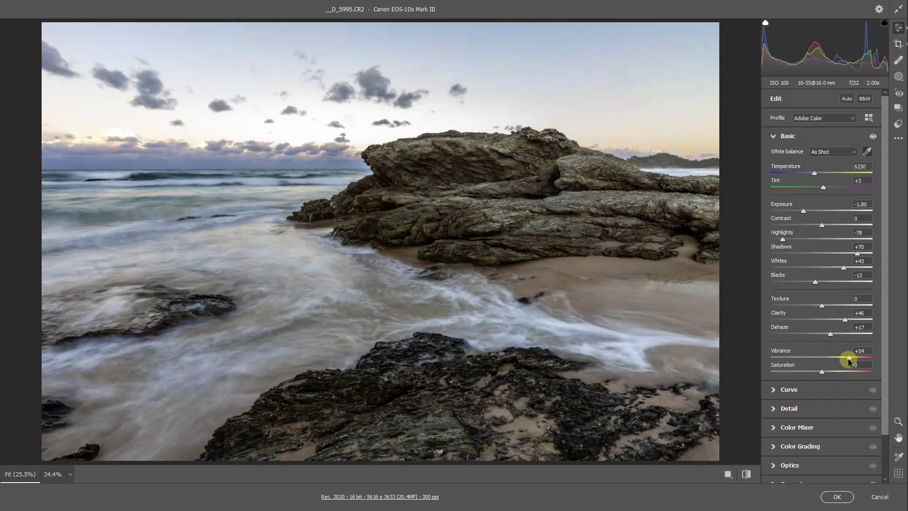
{"action": "left_click_drag", "start_coordinate": [849, 358], "coordinate": [823, 376]}
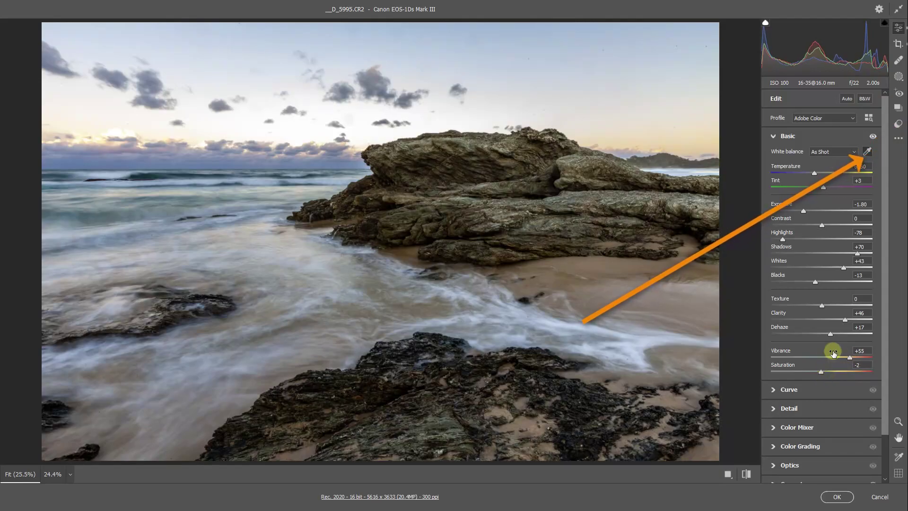
Step: Sample the white water for white balance (Temperature 7750, Tint +8) and lower Exposure to -2.50
{"action": "left_click", "coordinate": [867, 151]}
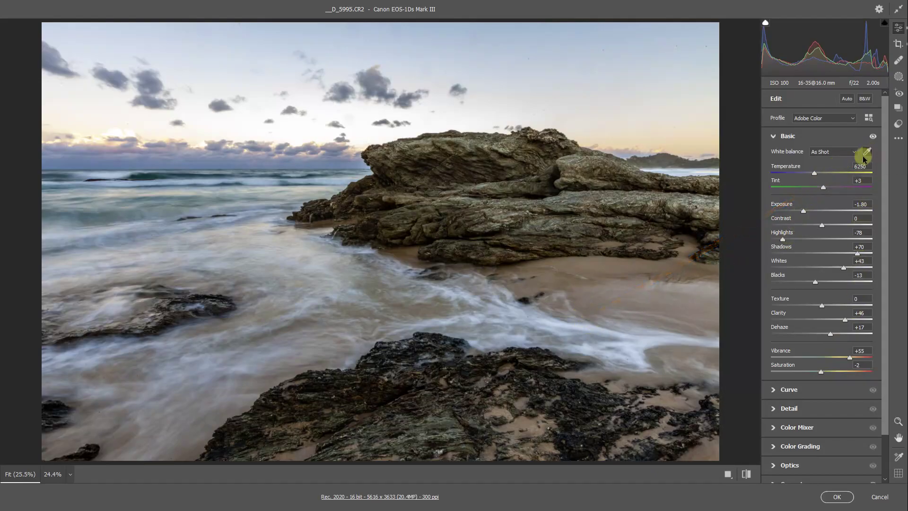
{"action": "left_click", "coordinate": [594, 329]}
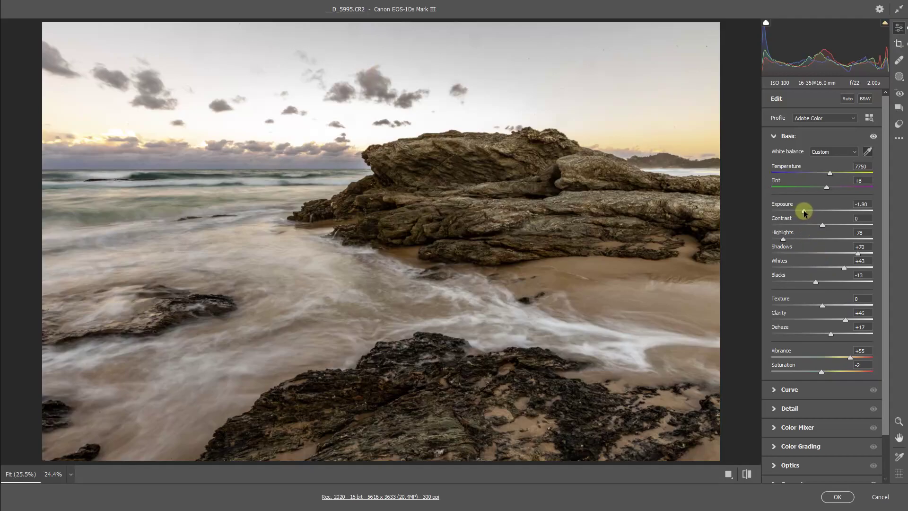
{"action": "left_click_drag", "start_coordinate": [804, 212], "coordinate": [800, 213]}
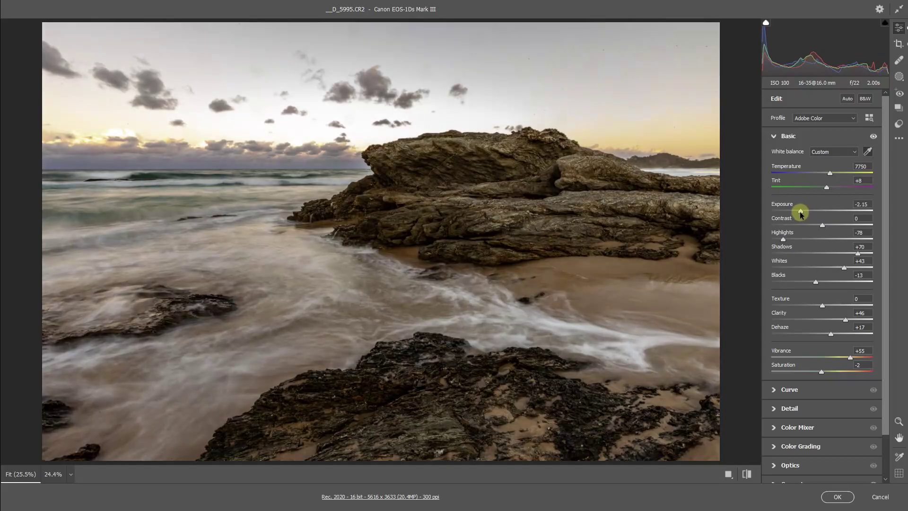
{"action": "left_click_drag", "start_coordinate": [800, 213], "coordinate": [795, 220]}
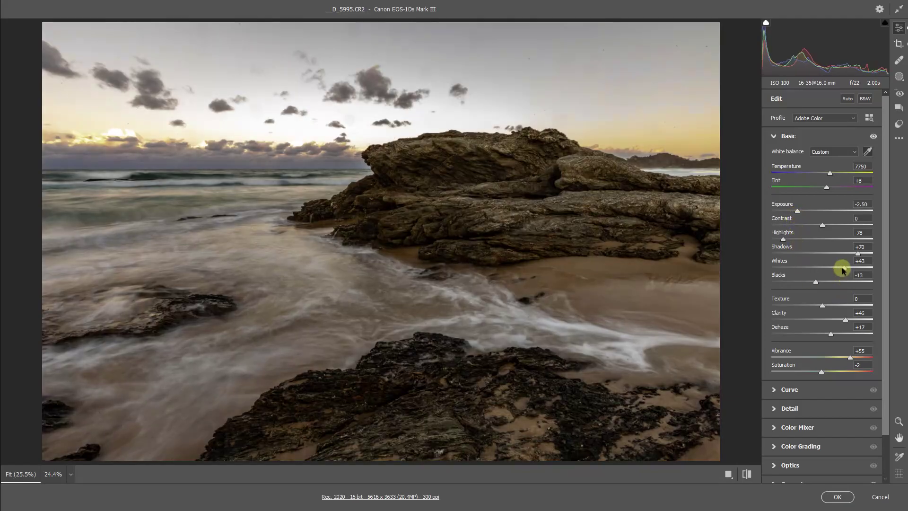
Step: Try higher Whites values and settle Whites at +45
{"action": "left_click_drag", "start_coordinate": [842, 270], "coordinate": [856, 275]}
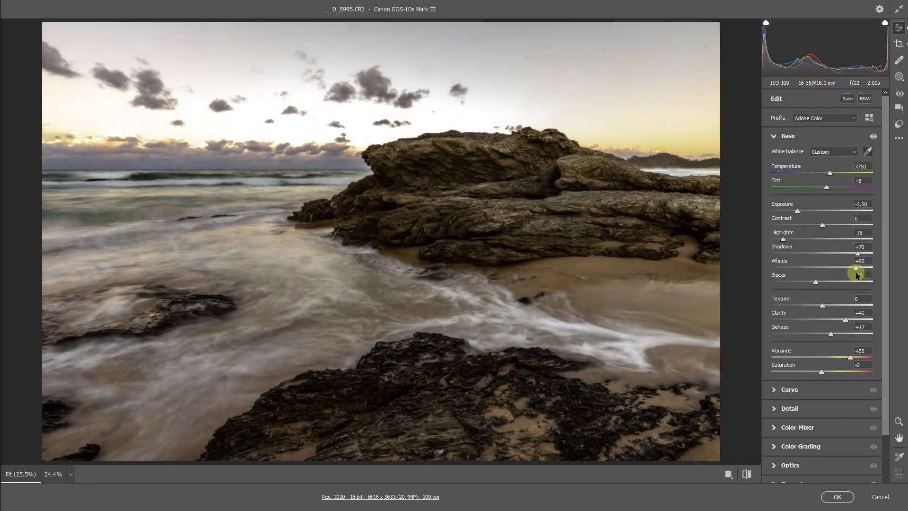
{"action": "left_click_drag", "start_coordinate": [856, 275], "coordinate": [854, 276]}
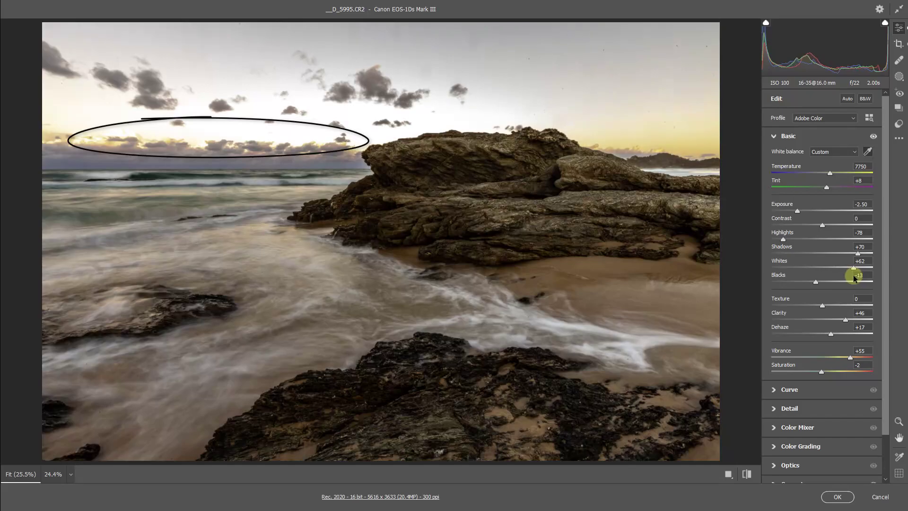
{"action": "left_click_drag", "start_coordinate": [852, 275], "coordinate": [844, 274]}
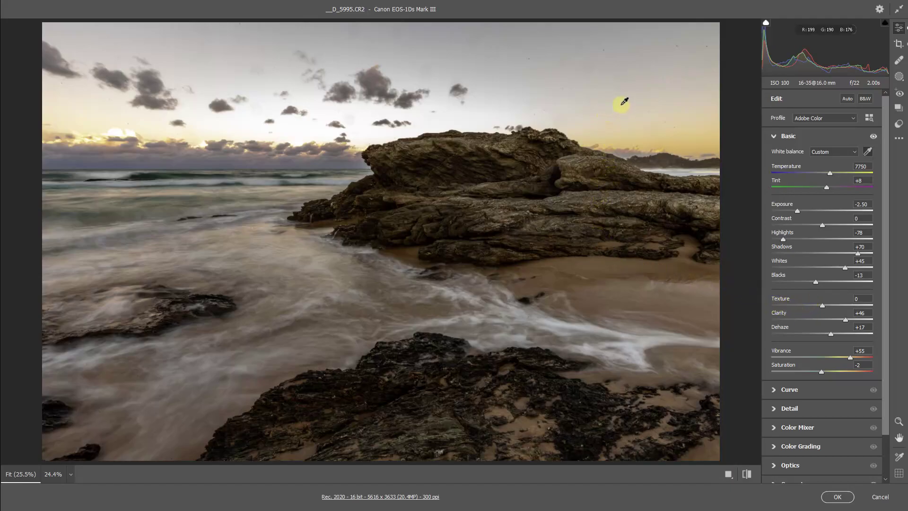
{"action": "key", "text": "z"}
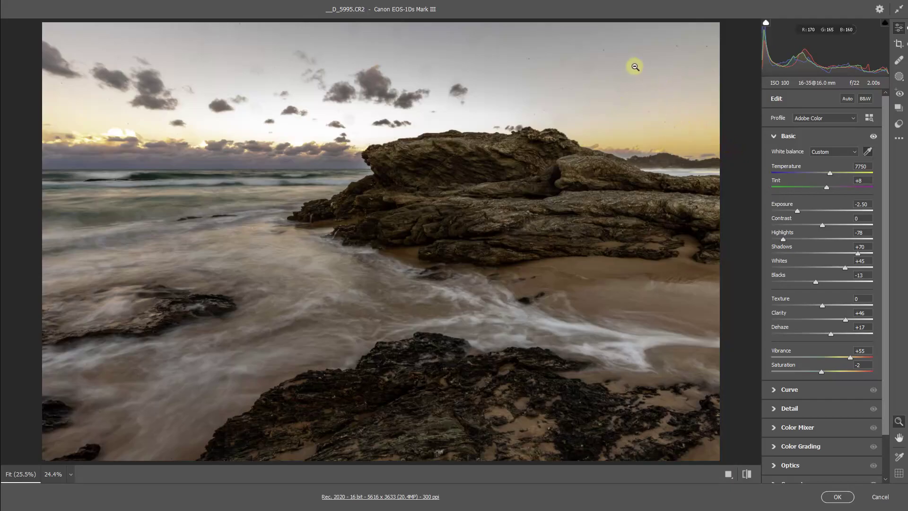
{"action": "left_click_drag", "start_coordinate": [630, 61], "coordinate": [711, 109]}
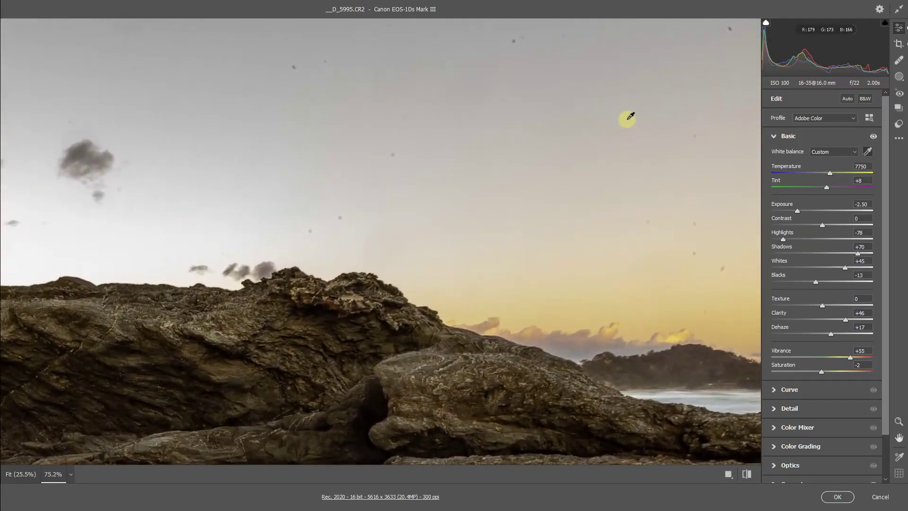
{"action": "key", "text": "h"}
{"action": "left_click_drag", "start_coordinate": [619, 113], "coordinate": [508, 189]}
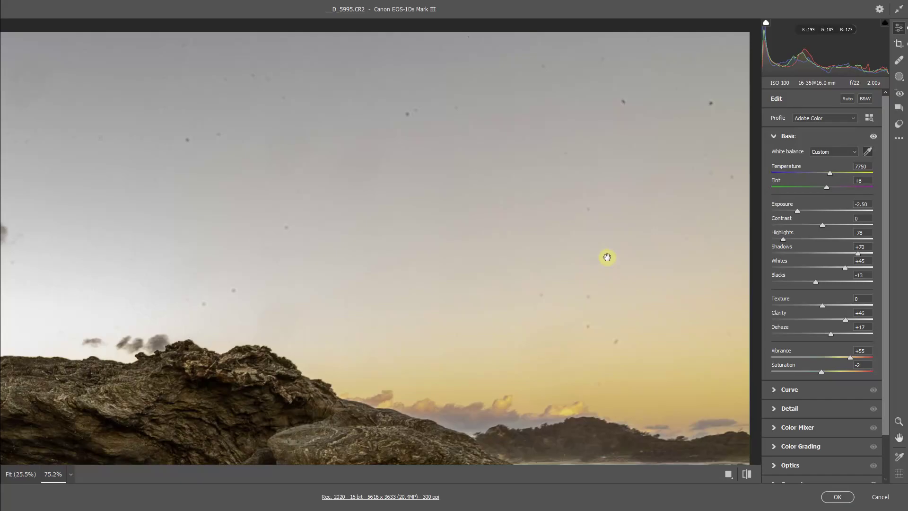
{"action": "key", "text": "ctrl+0"}
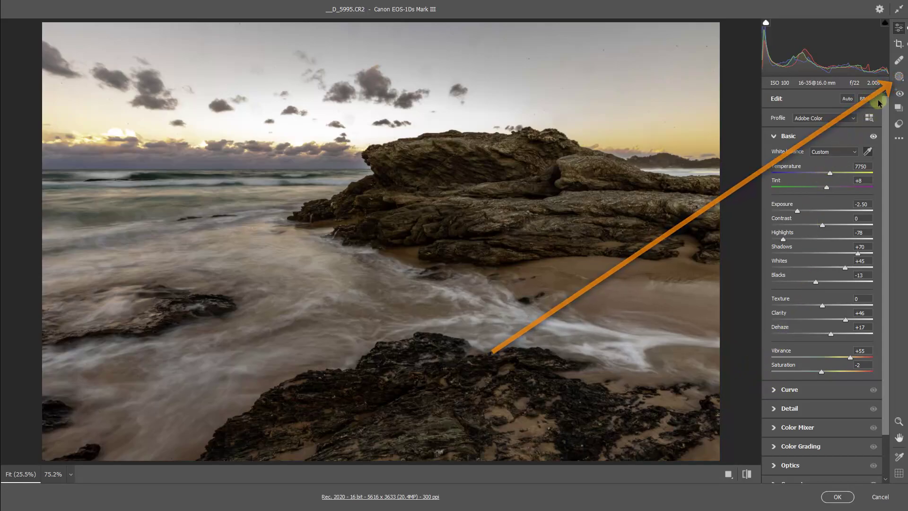
Step: Add a Linear Gradient mask covering the sky down to the horizon
{"action": "left_click", "coordinate": [900, 78]}
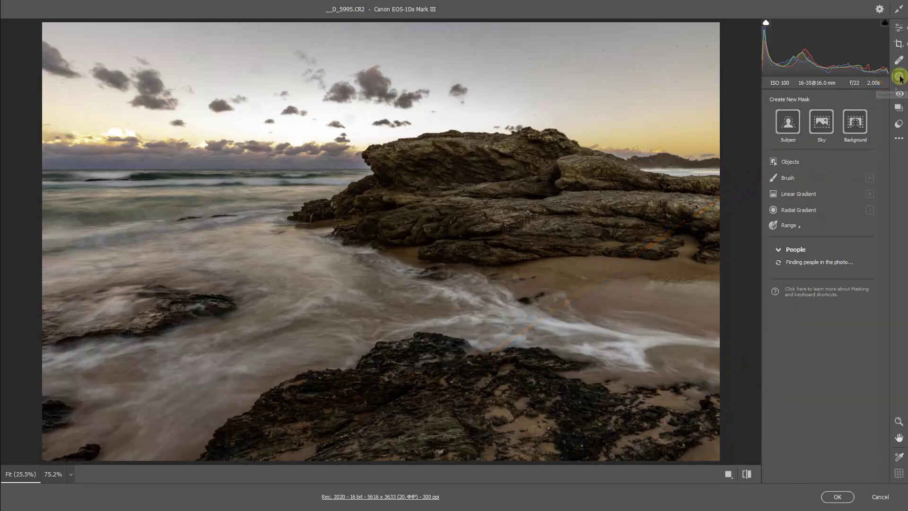
{"action": "left_click", "coordinate": [822, 126]}
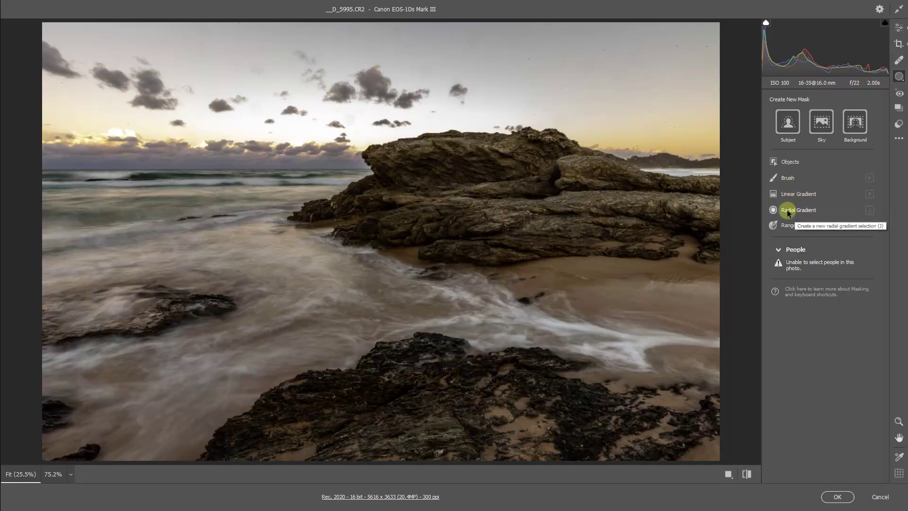
{"action": "left_click", "coordinate": [787, 194]}
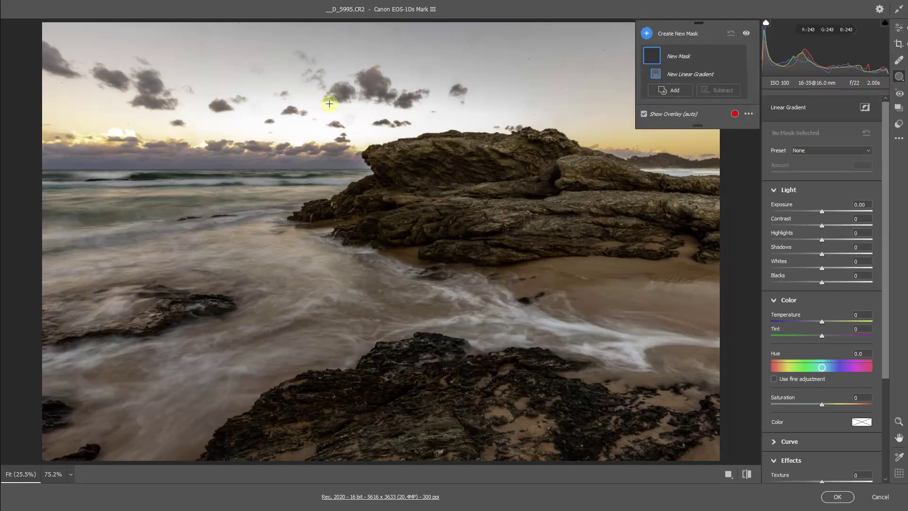
{"action": "left_click_drag", "start_coordinate": [339, 81], "coordinate": [343, 207]}
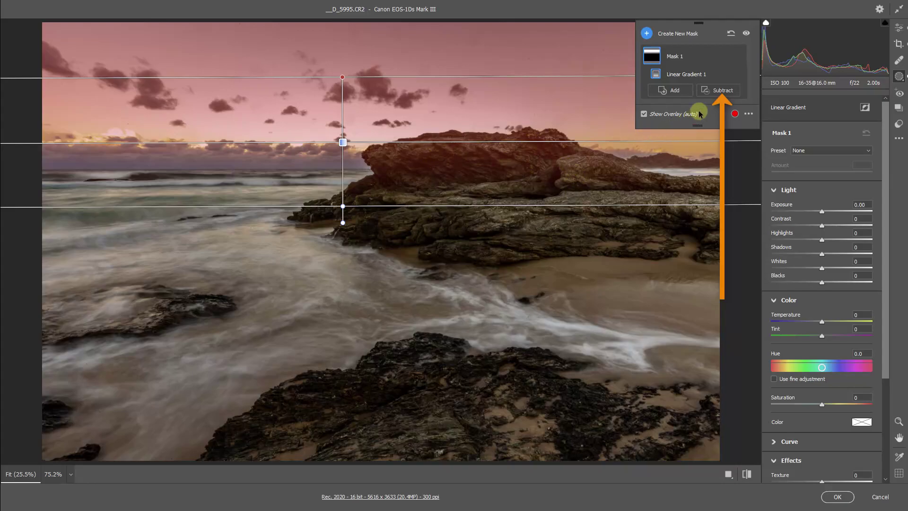
Step: Subtract the big rock from the mask with Select Objects, then lower the mask's Highlights
{"action": "left_click", "coordinate": [720, 90]}
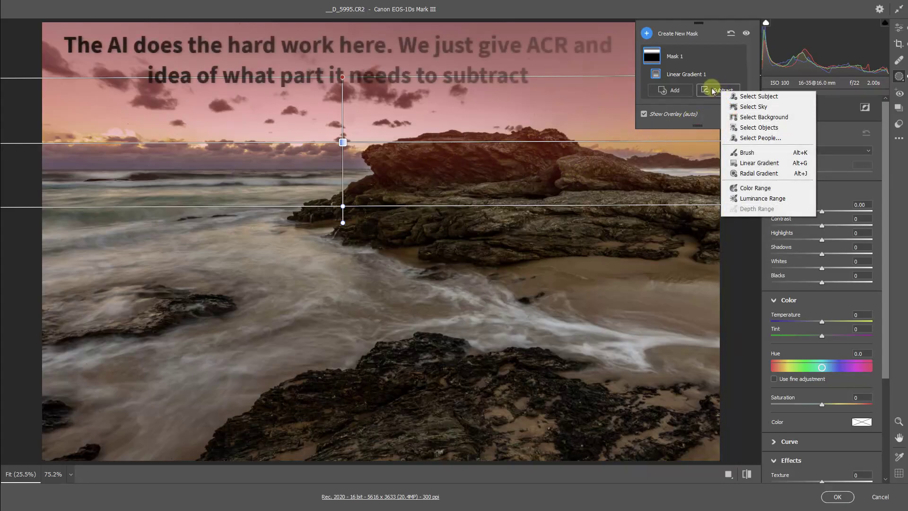
{"action": "left_click", "coordinate": [744, 132]}
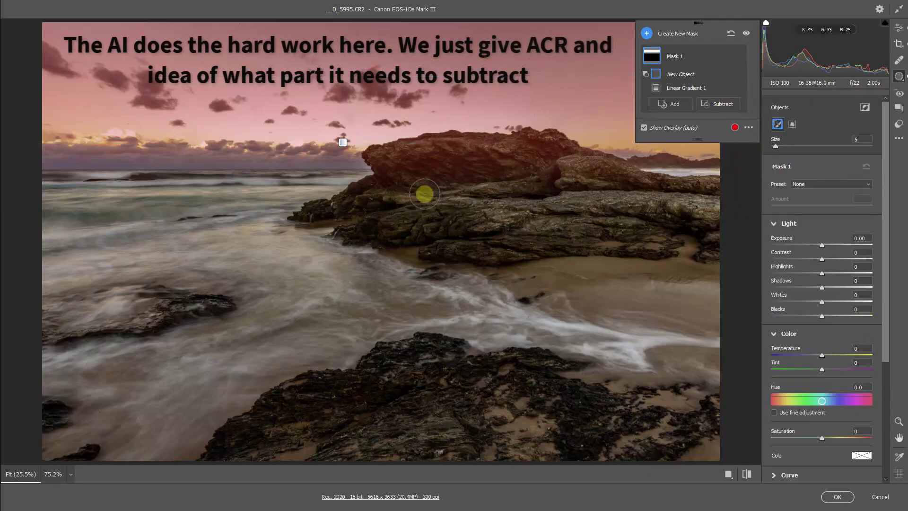
{"action": "mouse_move", "coordinate": [388, 174]}
{"action": "left_mouse_down"}
{"action": "mouse_move", "coordinate": [375, 156]}
{"action": "mouse_move", "coordinate": [436, 146]}
{"action": "mouse_move", "coordinate": [545, 144]}
{"action": "mouse_move", "coordinate": [600, 166]}
{"action": "mouse_move", "coordinate": [580, 176]}
{"action": "mouse_move", "coordinate": [448, 164]}
{"action": "mouse_move", "coordinate": [458, 178]}
{"action": "mouse_move", "coordinate": [555, 172]}
{"action": "mouse_move", "coordinate": [401, 187]}
{"action": "mouse_move", "coordinate": [476, 187]}
{"action": "mouse_move", "coordinate": [565, 150]}
{"action": "mouse_move", "coordinate": [494, 171]}
{"action": "mouse_move", "coordinate": [522, 197]}
{"action": "left_mouse_up"}
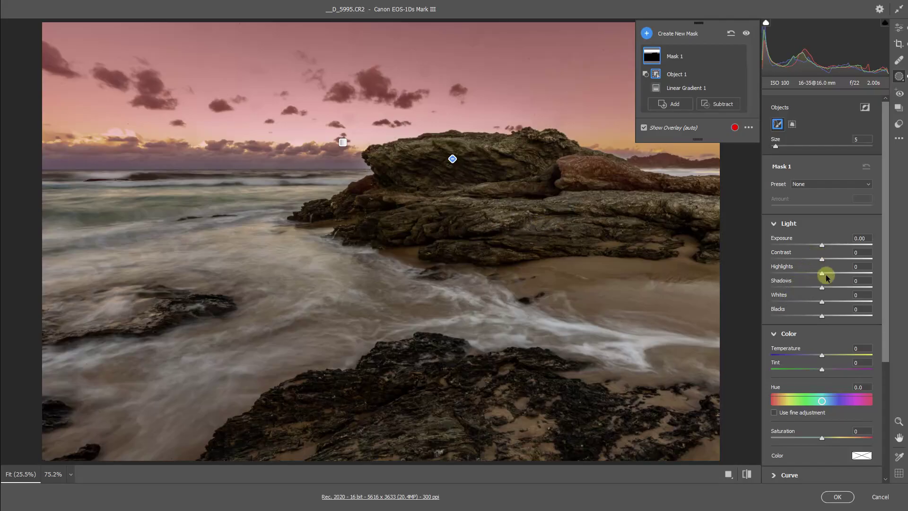
{"action": "left_click", "coordinate": [795, 273]}
Step: Set Mask 1 Highlights to -56 and Exposure to -1.15
{"action": "left_click_drag", "start_coordinate": [794, 274], "coordinate": [791, 273]}
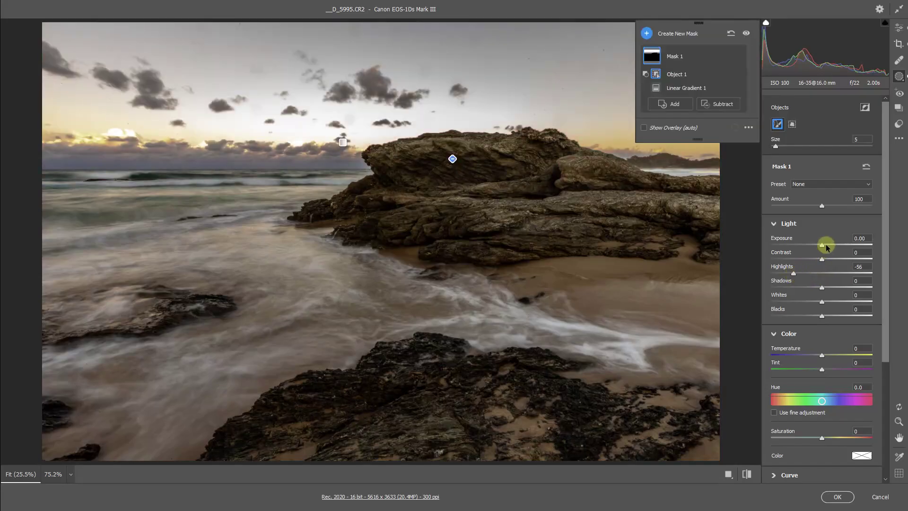
{"action": "left_click_drag", "start_coordinate": [822, 245], "coordinate": [806, 246]}
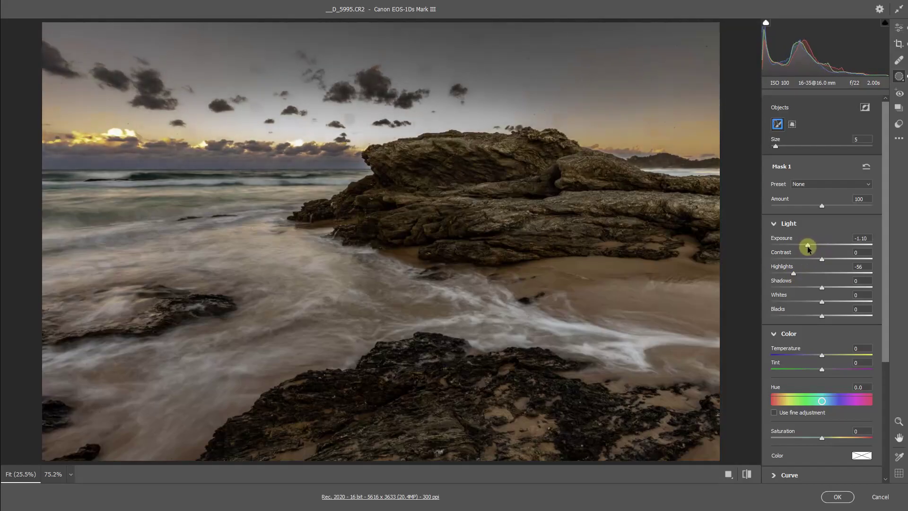
{"action": "left_click_drag", "start_coordinate": [807, 246], "coordinate": [807, 246]}
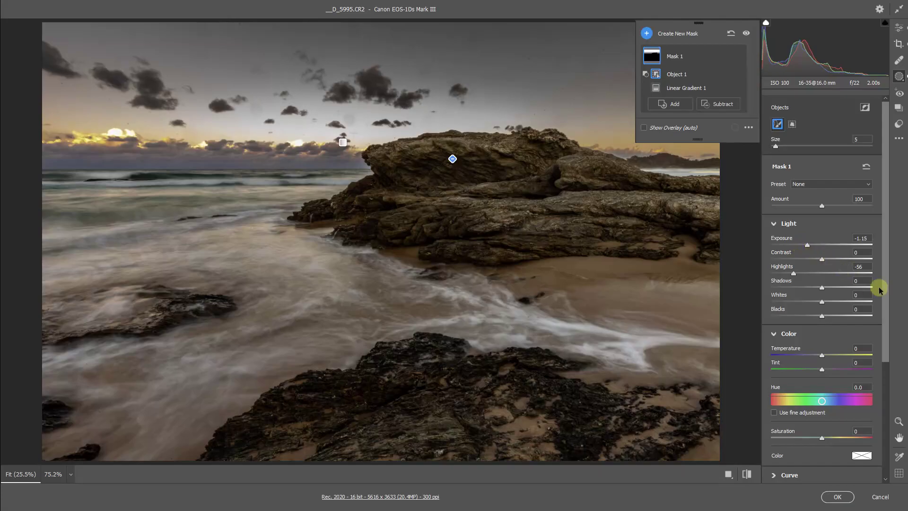
Step: Tint the masked sky blue around Hue 223, saturation near 75, and confirm the colour
{"action": "left_click_drag", "start_coordinate": [883, 294], "coordinate": [878, 357]}
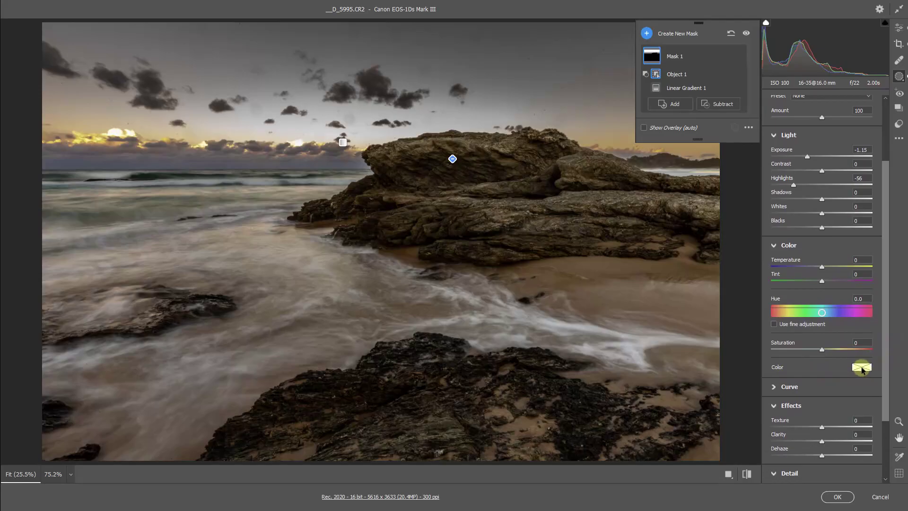
{"action": "left_click", "coordinate": [861, 368]}
{"action": "mouse_move", "coordinate": [472, 143]}
{"action": "left_mouse_down"}
{"action": "mouse_move", "coordinate": [475, 192]}
{"action": "mouse_move", "coordinate": [453, 213]}
{"action": "mouse_move", "coordinate": [473, 213]}
{"action": "mouse_move", "coordinate": [452, 213]}
{"action": "left_mouse_up"}
{"action": "left_click", "coordinate": [450, 214]}
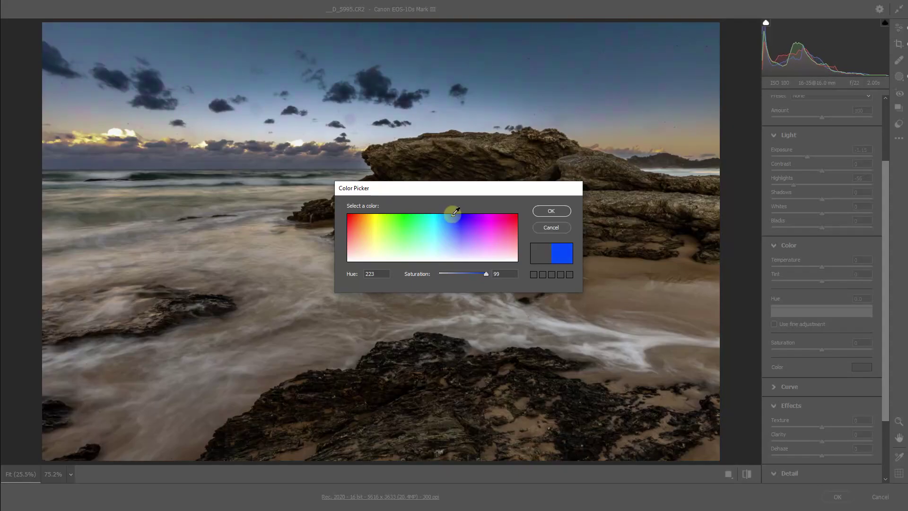
{"action": "left_click_drag", "start_coordinate": [455, 211], "coordinate": [452, 215]}
{"action": "left_click_drag", "start_coordinate": [484, 274], "coordinate": [470, 274]}
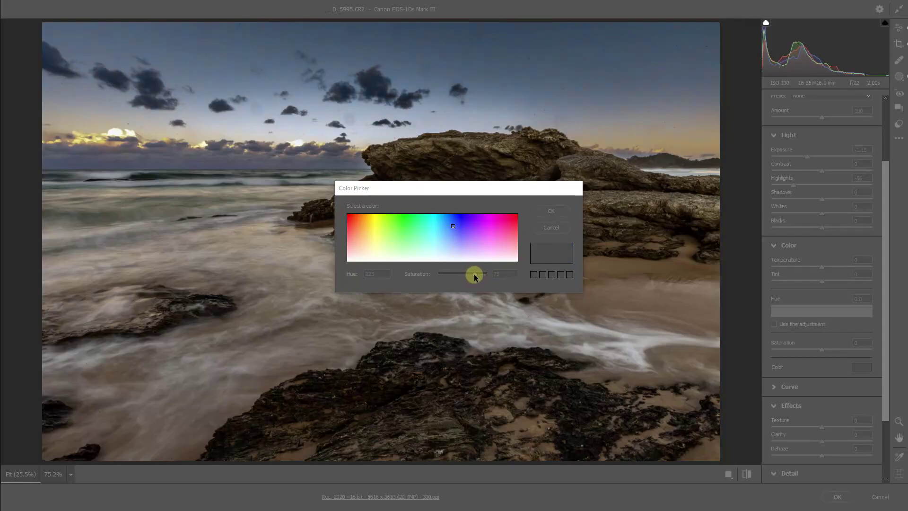
{"action": "left_click_drag", "start_coordinate": [475, 278], "coordinate": [475, 275]}
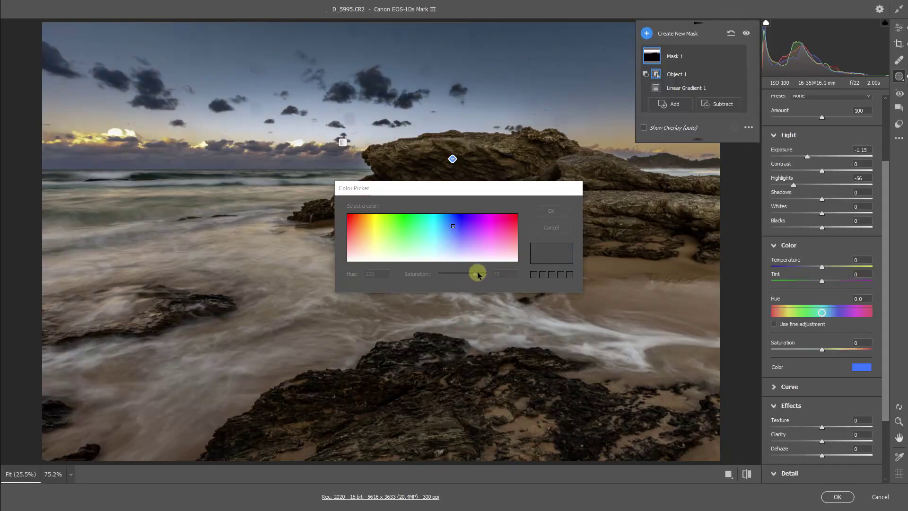
{"action": "left_click_drag", "start_coordinate": [495, 228], "coordinate": [522, 233]}
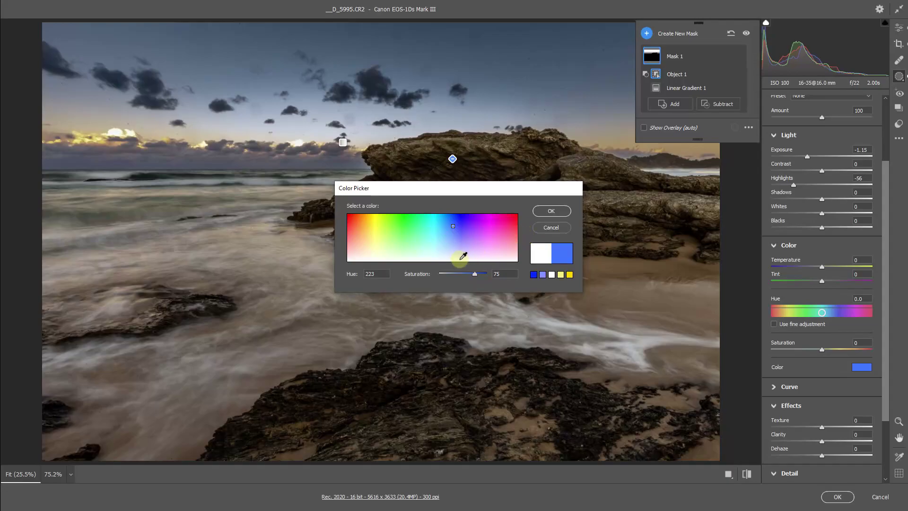
{"action": "left_click_drag", "start_coordinate": [474, 275], "coordinate": [483, 278]}
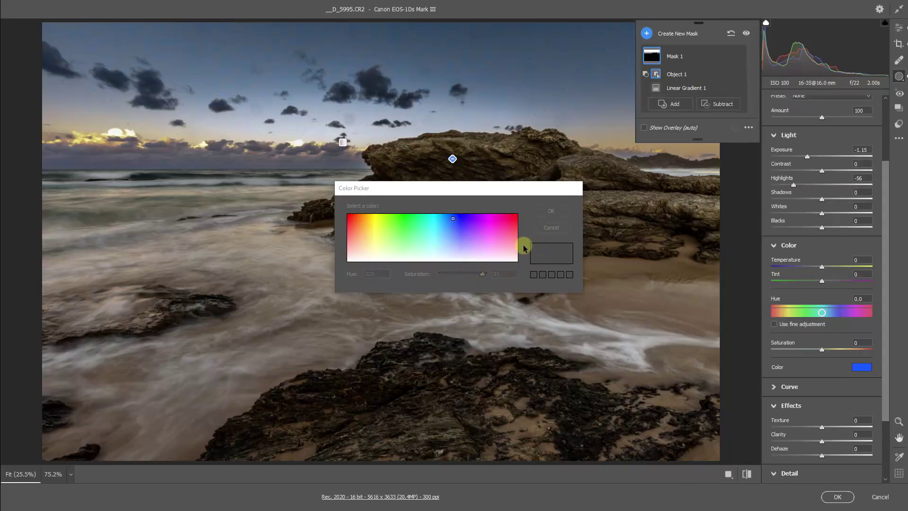
{"action": "left_click", "coordinate": [551, 211]}
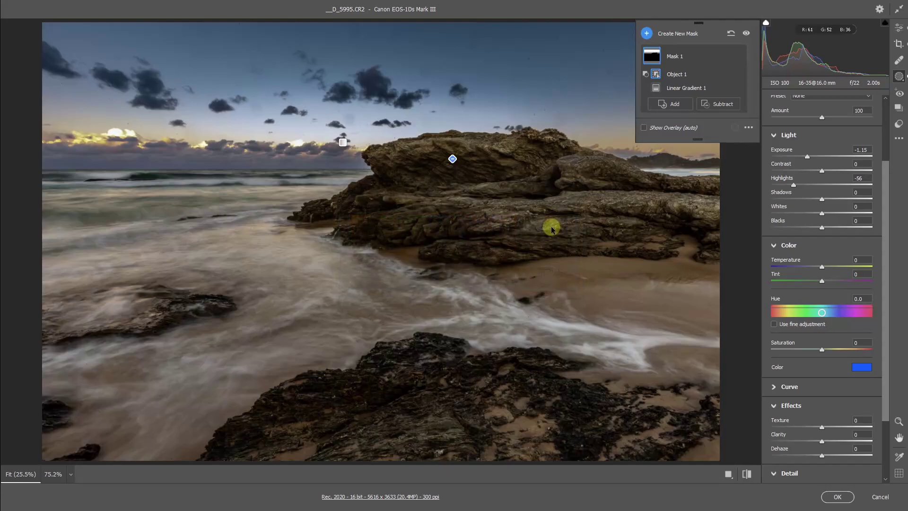
Step: Raise Mask 1's Saturation to +22
{"action": "left_click", "coordinate": [832, 350]}
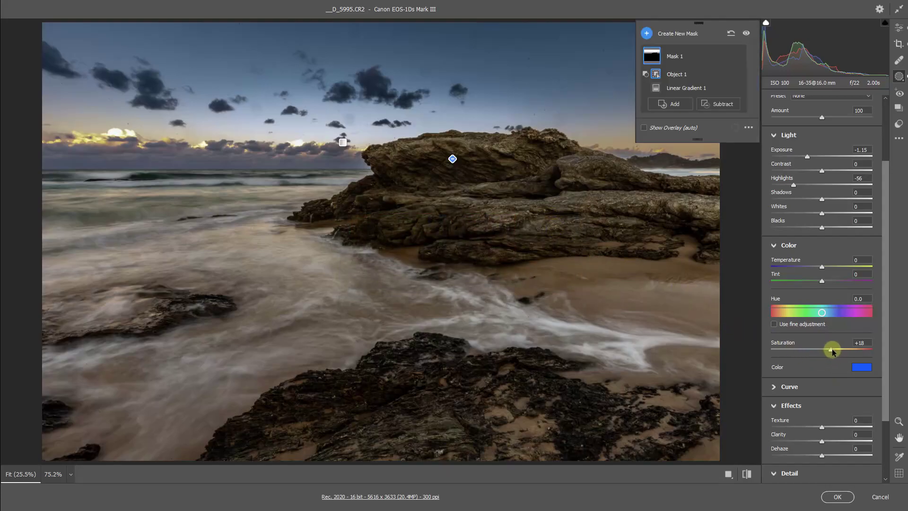
{"action": "left_click", "coordinate": [832, 350]}
{"action": "mouse_move", "coordinate": [837, 353]}
{"action": "left_mouse_down"}
{"action": "mouse_move", "coordinate": [849, 355]}
{"action": "mouse_move", "coordinate": [834, 356]}
{"action": "left_mouse_up"}
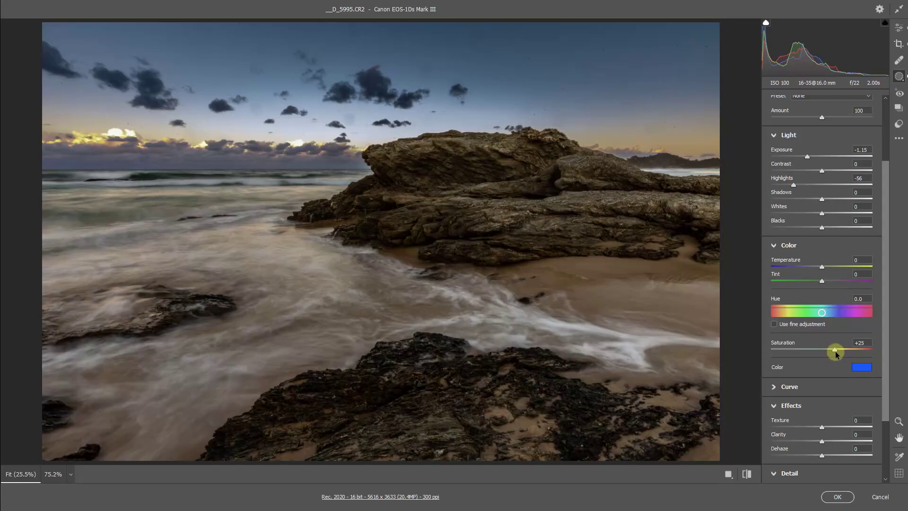
{"action": "left_click_drag", "start_coordinate": [835, 353], "coordinate": [832, 354]}
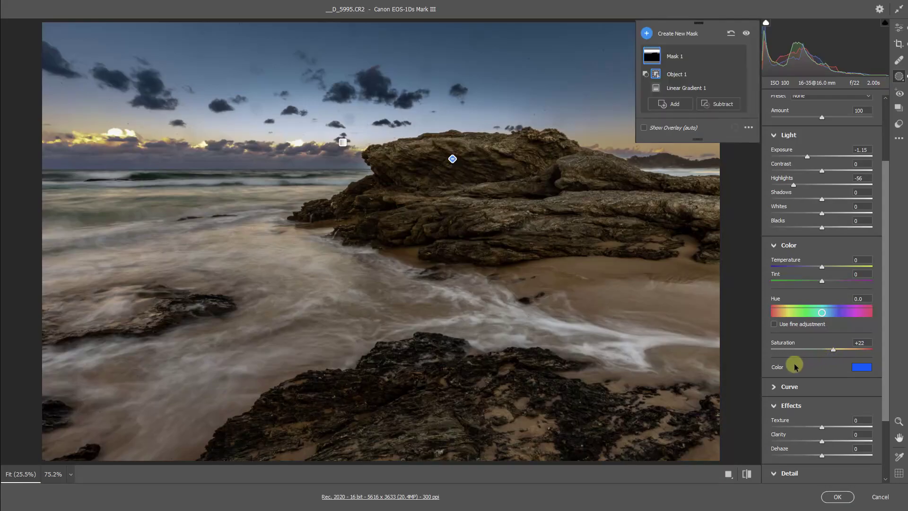
{"action": "left_click", "coordinate": [665, 129]}
Step: Add Mask 2 as a linear gradient up from the bottom, subtracting the foreground rock as an object
{"action": "key", "text": "g"}
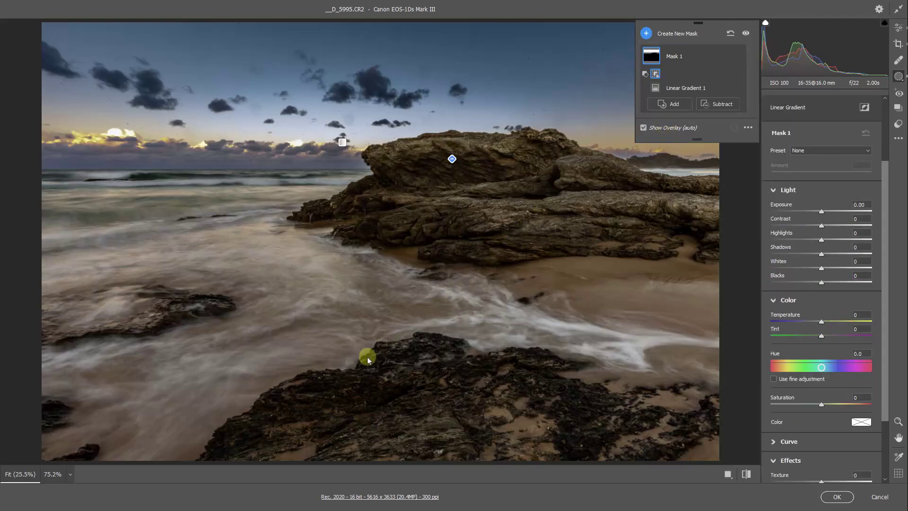
{"action": "left_click_drag", "start_coordinate": [382, 454], "coordinate": [384, 238]}
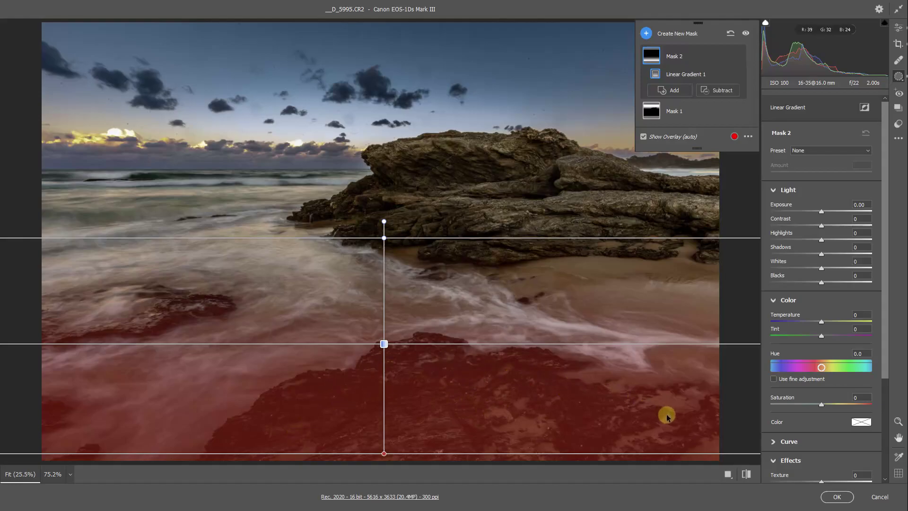
{"action": "left_click", "coordinate": [716, 91]}
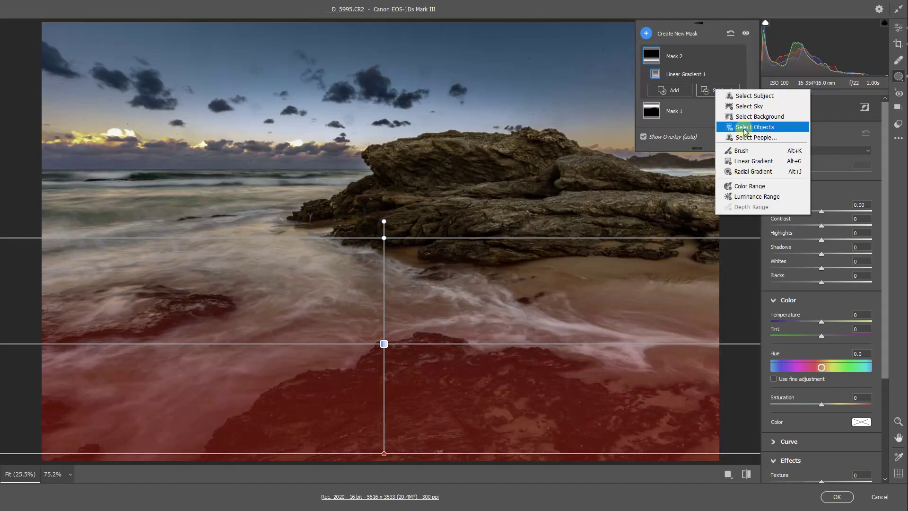
{"action": "left_click", "coordinate": [743, 131]}
{"action": "mouse_move", "coordinate": [257, 442]}
{"action": "left_mouse_down"}
{"action": "mouse_move", "coordinate": [222, 450]}
{"action": "mouse_move", "coordinate": [316, 379]}
{"action": "mouse_move", "coordinate": [393, 353]}
{"action": "mouse_move", "coordinate": [446, 348]}
{"action": "mouse_move", "coordinate": [524, 363]}
{"action": "mouse_move", "coordinate": [565, 389]}
{"action": "mouse_move", "coordinate": [669, 410]}
{"action": "mouse_move", "coordinate": [387, 389]}
{"action": "mouse_move", "coordinate": [445, 370]}
{"action": "mouse_move", "coordinate": [229, 458]}
{"action": "mouse_move", "coordinate": [270, 423]}
{"action": "mouse_move", "coordinate": [551, 439]}
{"action": "mouse_move", "coordinate": [343, 436]}
{"action": "mouse_move", "coordinate": [492, 424]}
{"action": "left_mouse_up"}
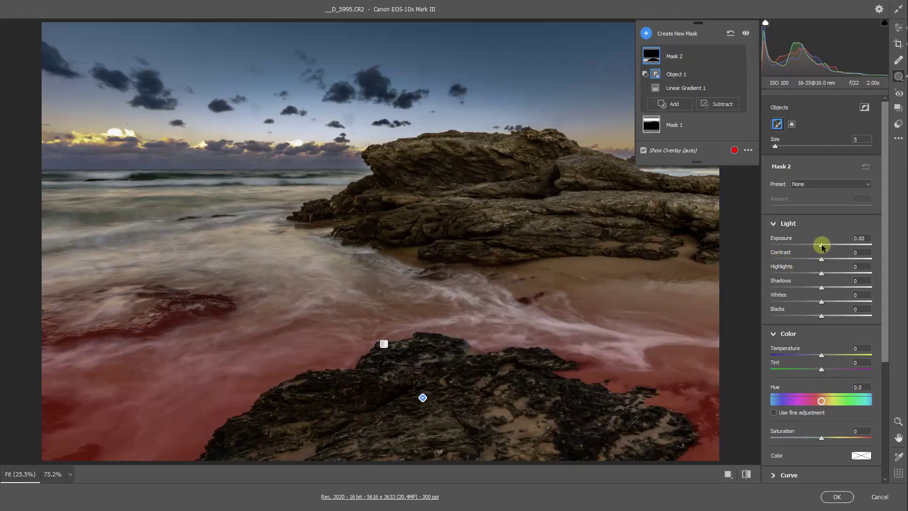
Step: Set Mask 2 to Exposure -0.35, Whites +20 and Blacks -12
{"action": "mouse_move", "coordinate": [821, 246]}
{"action": "left_mouse_down"}
{"action": "mouse_move", "coordinate": [813, 248]}
{"action": "mouse_move", "coordinate": [817, 257]}
{"action": "left_mouse_up"}
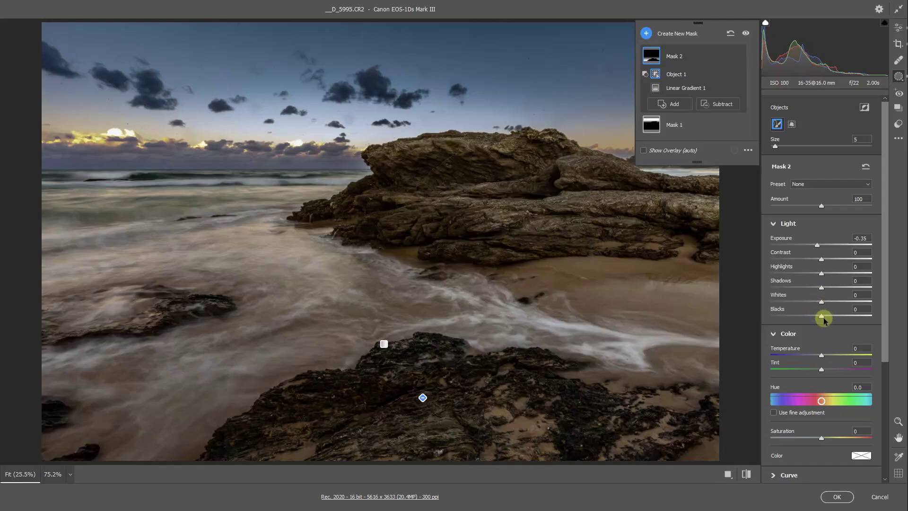
{"action": "left_click_drag", "start_coordinate": [822, 319], "coordinate": [810, 319]}
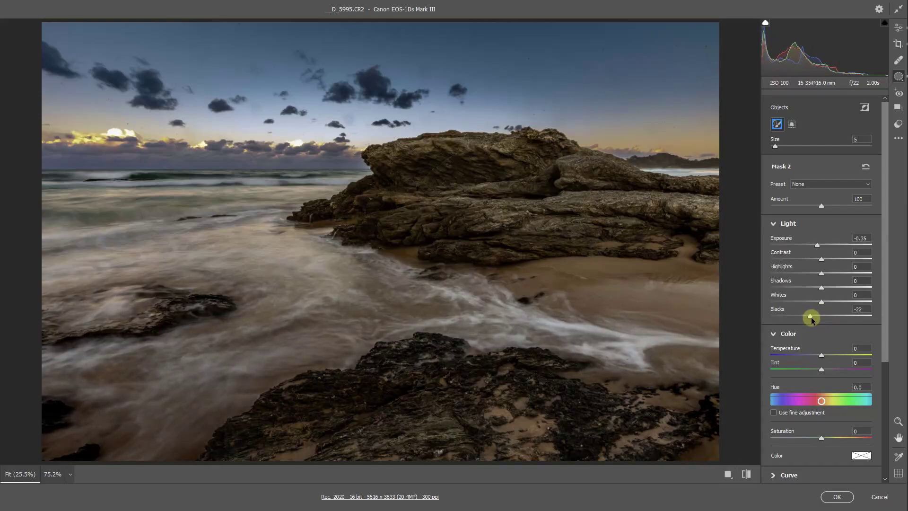
{"action": "left_click_drag", "start_coordinate": [821, 302], "coordinate": [823, 305]}
{"action": "mouse_move", "coordinate": [837, 310]}
{"action": "left_mouse_down"}
{"action": "mouse_move", "coordinate": [812, 318]}
{"action": "mouse_move", "coordinate": [831, 304]}
{"action": "left_mouse_up"}
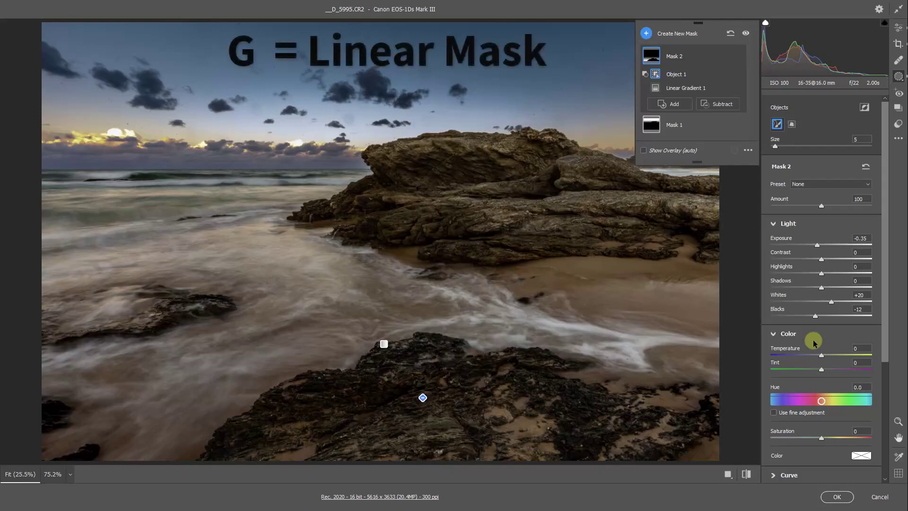
Step: Add a left-edge linear gradient mask at Exposure -0.35, Whites +20, Blacks -20, refining its centre and edge lines
{"action": "key", "text": "g"}
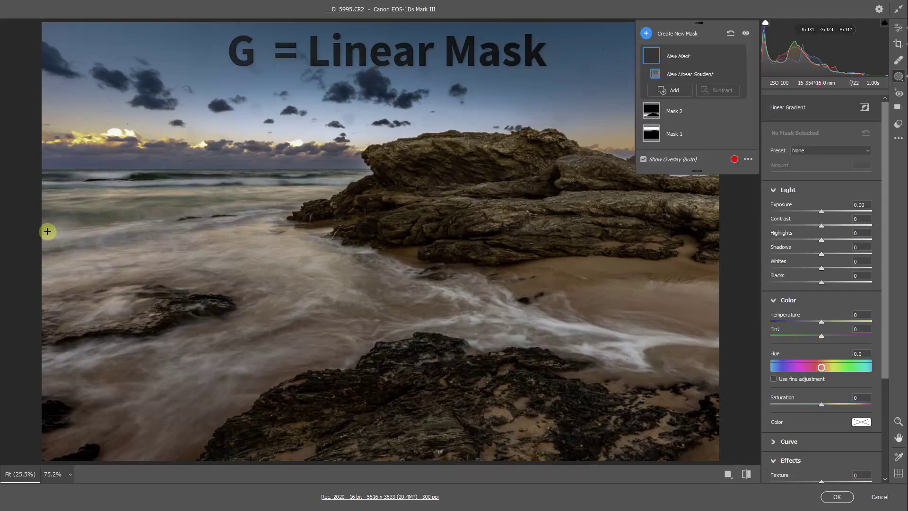
{"action": "left_click_drag", "start_coordinate": [47, 231], "coordinate": [410, 230]}
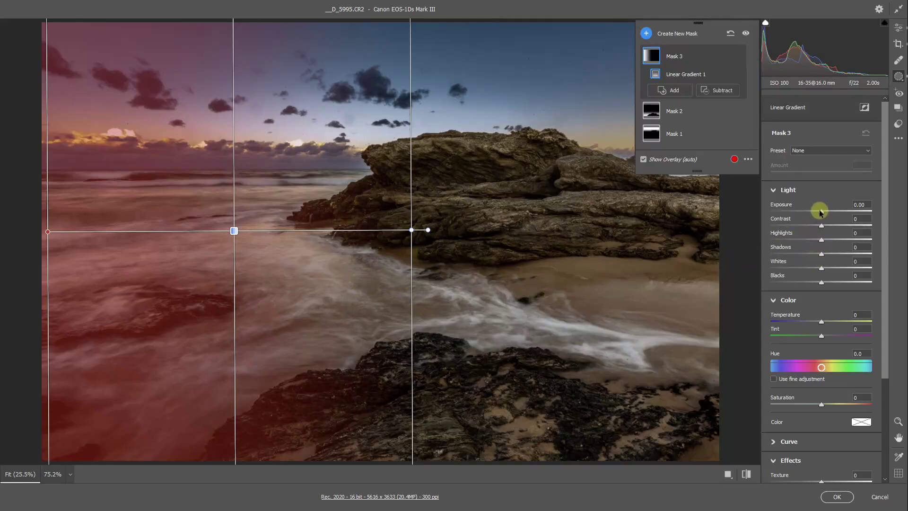
{"action": "left_click_drag", "start_coordinate": [819, 212], "coordinate": [831, 267]}
{"action": "left_click_drag", "start_coordinate": [816, 212], "coordinate": [816, 213]}
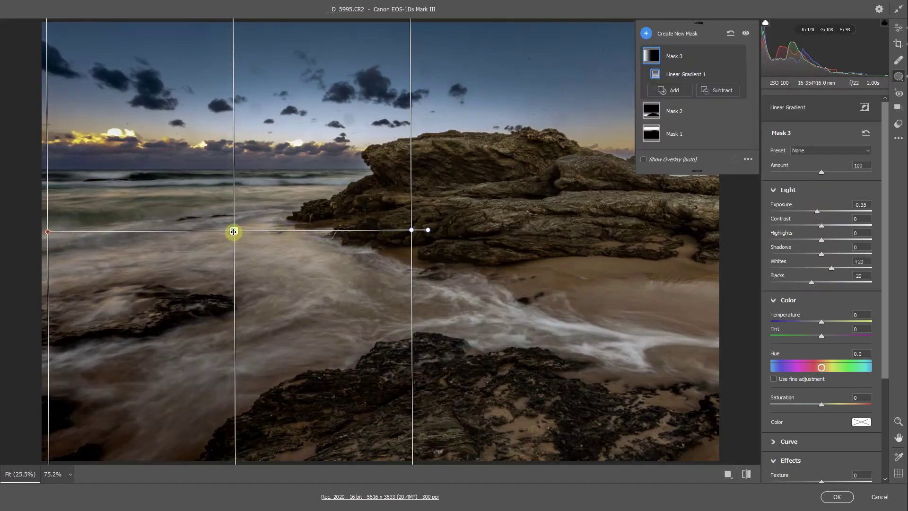
{"action": "mouse_move", "coordinate": [233, 231]}
{"action": "left_mouse_down"}
{"action": "mouse_move", "coordinate": [378, 239]}
{"action": "mouse_move", "coordinate": [166, 235]}
{"action": "mouse_move", "coordinate": [236, 237]}
{"action": "mouse_move", "coordinate": [227, 238]}
{"action": "left_mouse_up"}
{"action": "mouse_move", "coordinate": [406, 235]}
{"action": "left_mouse_down"}
{"action": "mouse_move", "coordinate": [247, 237]}
{"action": "mouse_move", "coordinate": [618, 240]}
{"action": "mouse_move", "coordinate": [364, 233]}
{"action": "mouse_move", "coordinate": [419, 240]}
{"action": "mouse_move", "coordinate": [381, 197]}
{"action": "mouse_move", "coordinate": [416, 235]}
{"action": "mouse_move", "coordinate": [399, 237]}
{"action": "left_mouse_up"}
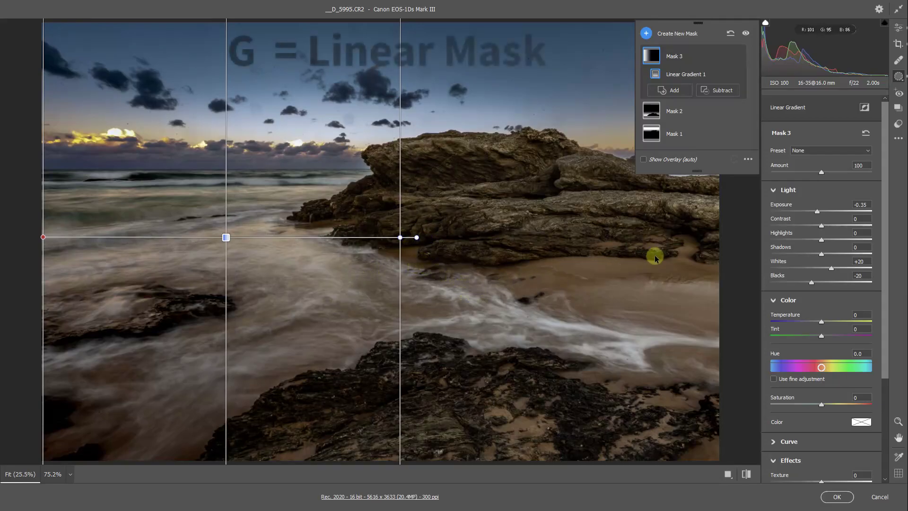
Step: Lay a linear gradient in from the right edge and subtract the large and foreground rocks as objects
{"action": "key", "text": "g"}
{"action": "left_click_drag", "start_coordinate": [713, 219], "coordinate": [355, 223]}
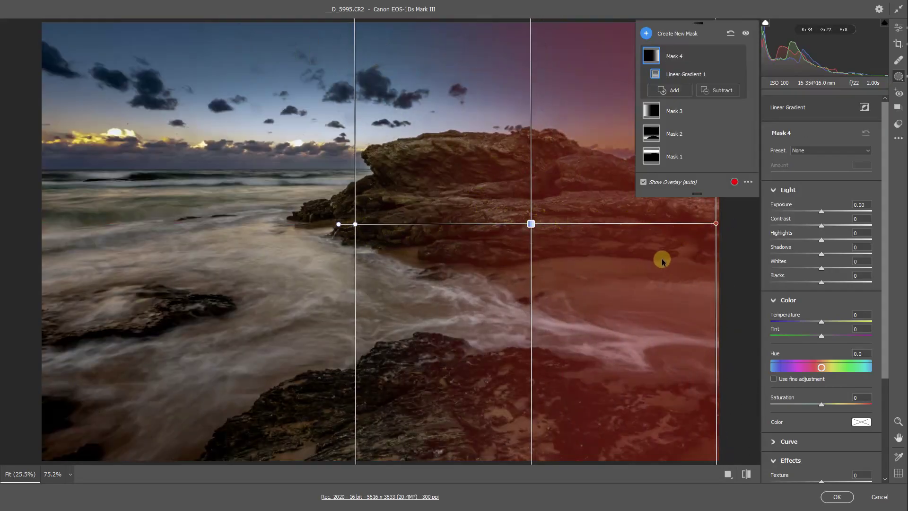
{"action": "left_click", "coordinate": [721, 90]}
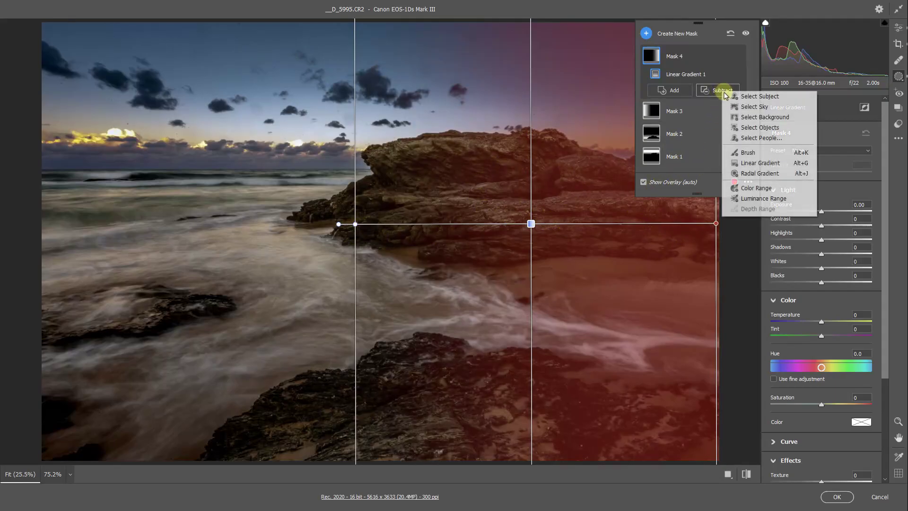
{"action": "left_click", "coordinate": [746, 133]}
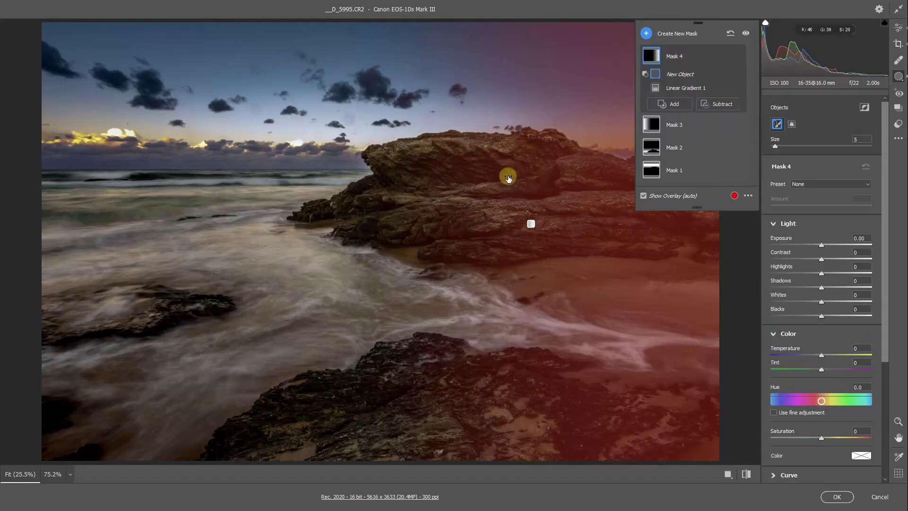
{"action": "mouse_move", "coordinate": [472, 151]}
{"action": "left_mouse_down"}
{"action": "mouse_move", "coordinate": [615, 183]}
{"action": "mouse_move", "coordinate": [533, 149]}
{"action": "mouse_move", "coordinate": [509, 147]}
{"action": "mouse_move", "coordinate": [710, 205]}
{"action": "mouse_move", "coordinate": [474, 200]}
{"action": "mouse_move", "coordinate": [683, 218]}
{"action": "mouse_move", "coordinate": [485, 239]}
{"action": "mouse_move", "coordinate": [693, 242]}
{"action": "mouse_move", "coordinate": [706, 251]}
{"action": "mouse_move", "coordinate": [479, 248]}
{"action": "mouse_move", "coordinate": [519, 170]}
{"action": "left_mouse_up"}
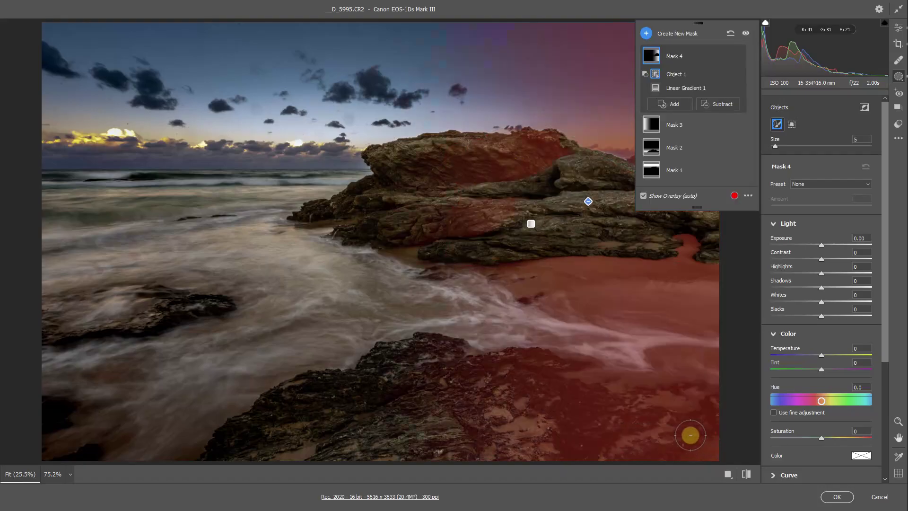
{"action": "mouse_move", "coordinate": [569, 164]}
{"action": "left_mouse_down"}
{"action": "mouse_move", "coordinate": [530, 142]}
{"action": "mouse_move", "coordinate": [399, 158]}
{"action": "mouse_move", "coordinate": [528, 189]}
{"action": "mouse_move", "coordinate": [492, 225]}
{"action": "mouse_move", "coordinate": [513, 235]}
{"action": "left_mouse_up"}
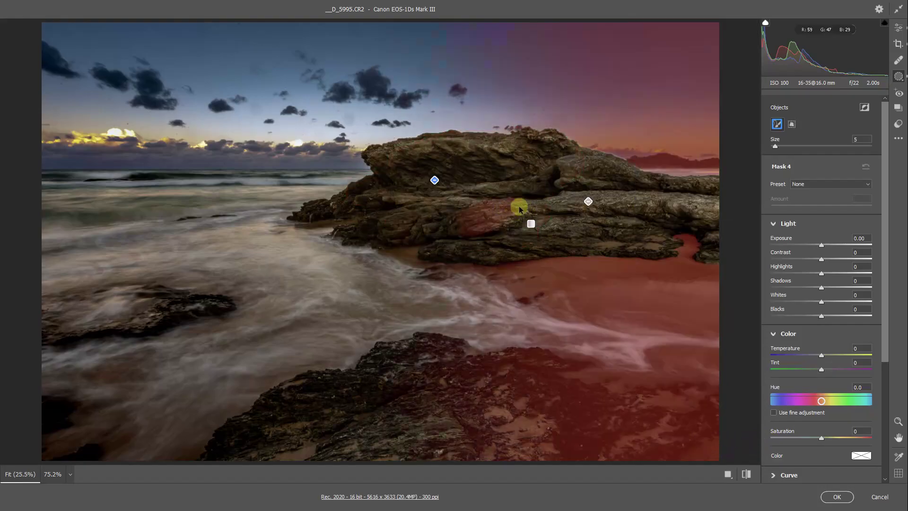
{"action": "left_click_drag", "start_coordinate": [519, 206], "coordinate": [472, 209]}
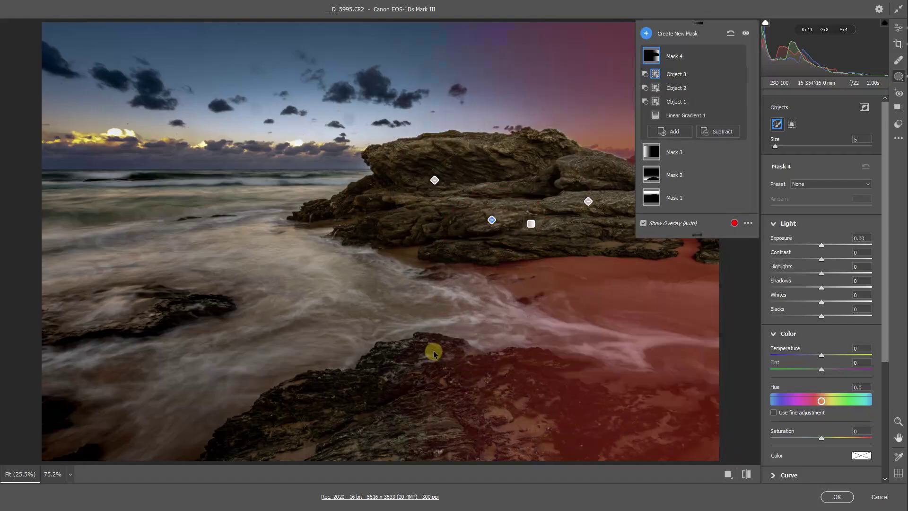
{"action": "mouse_move", "coordinate": [431, 350]}
{"action": "left_mouse_down"}
{"action": "mouse_move", "coordinate": [421, 348]}
{"action": "mouse_move", "coordinate": [567, 370]}
{"action": "mouse_move", "coordinate": [602, 401]}
{"action": "left_mouse_up"}
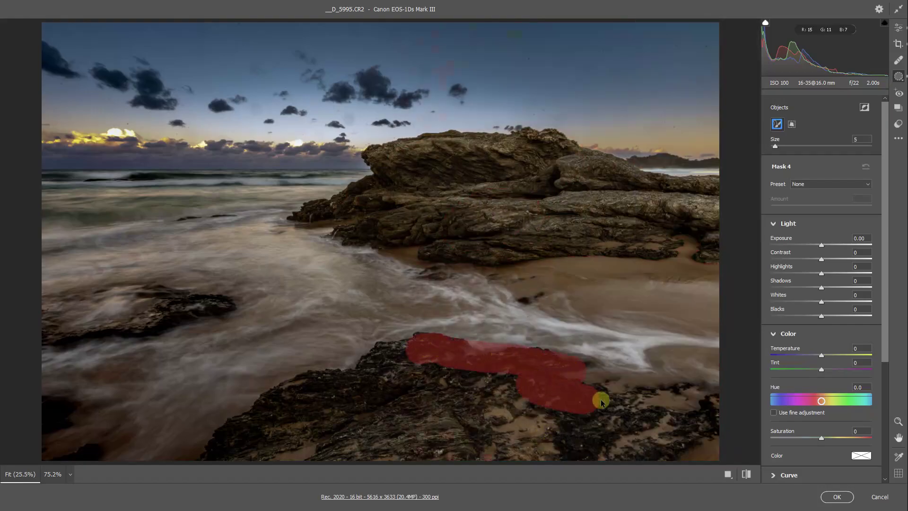
{"action": "mouse_move", "coordinate": [710, 393]}
{"action": "left_mouse_down"}
{"action": "mouse_move", "coordinate": [649, 432]}
{"action": "mouse_move", "coordinate": [660, 443]}
{"action": "mouse_move", "coordinate": [615, 457]}
{"action": "mouse_move", "coordinate": [649, 442]}
{"action": "mouse_move", "coordinate": [588, 424]}
{"action": "mouse_move", "coordinate": [412, 406]}
{"action": "mouse_move", "coordinate": [407, 368]}
{"action": "mouse_move", "coordinate": [422, 349]}
{"action": "mouse_move", "coordinate": [330, 391]}
{"action": "mouse_move", "coordinate": [486, 396]}
{"action": "mouse_move", "coordinate": [501, 383]}
{"action": "mouse_move", "coordinate": [455, 423]}
{"action": "mouse_move", "coordinate": [500, 451]}
{"action": "mouse_move", "coordinate": [478, 465]}
{"action": "mouse_move", "coordinate": [635, 436]}
{"action": "left_mouse_up"}
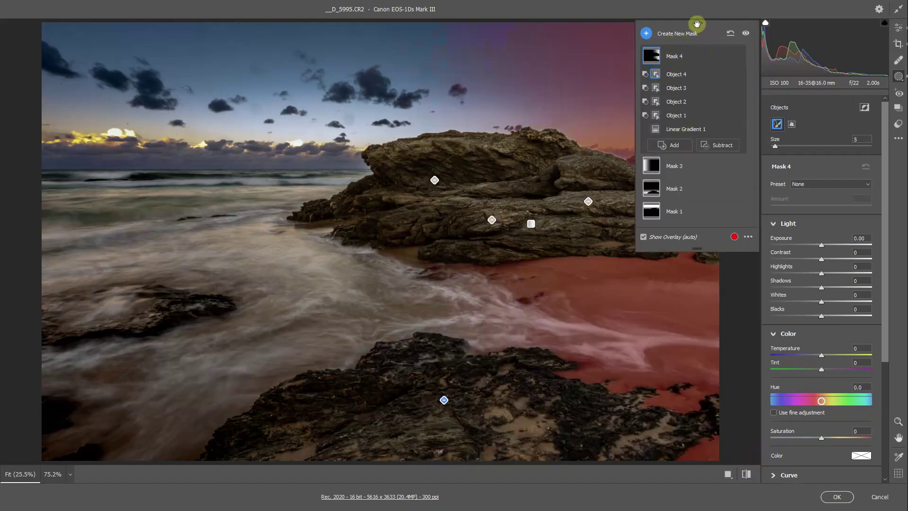
Step: Set the right-side mask to Exposure -0.25, Whites +24 and Blacks -12
{"action": "left_click_drag", "start_coordinate": [700, 27], "coordinate": [110, 51]}
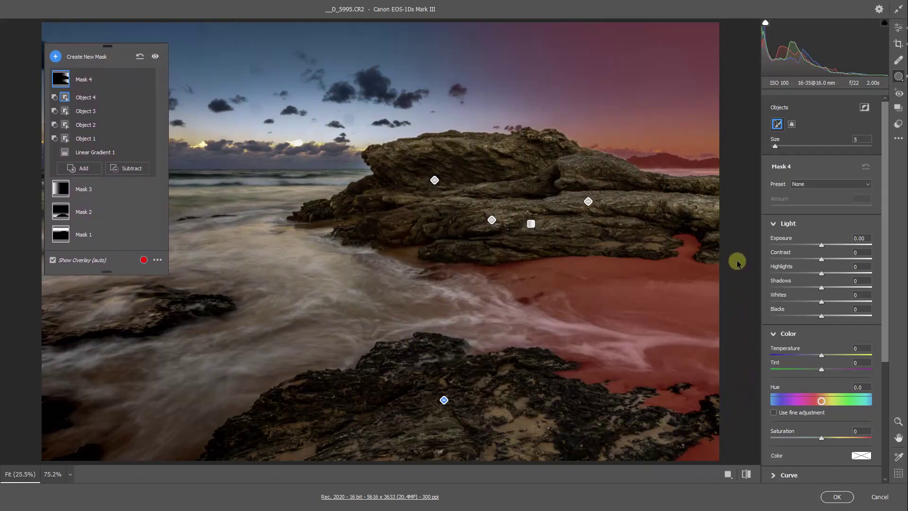
{"action": "left_click", "coordinate": [821, 246]}
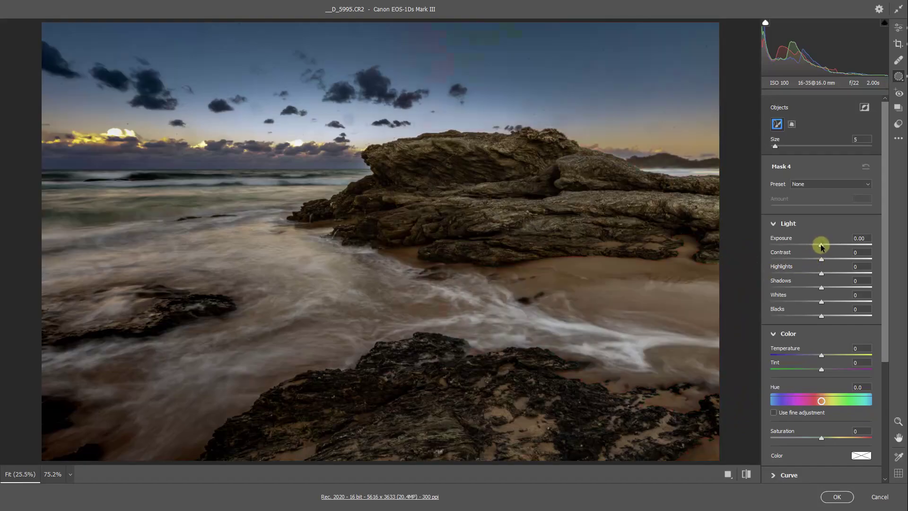
{"action": "left_click_drag", "start_coordinate": [820, 247], "coordinate": [818, 245]}
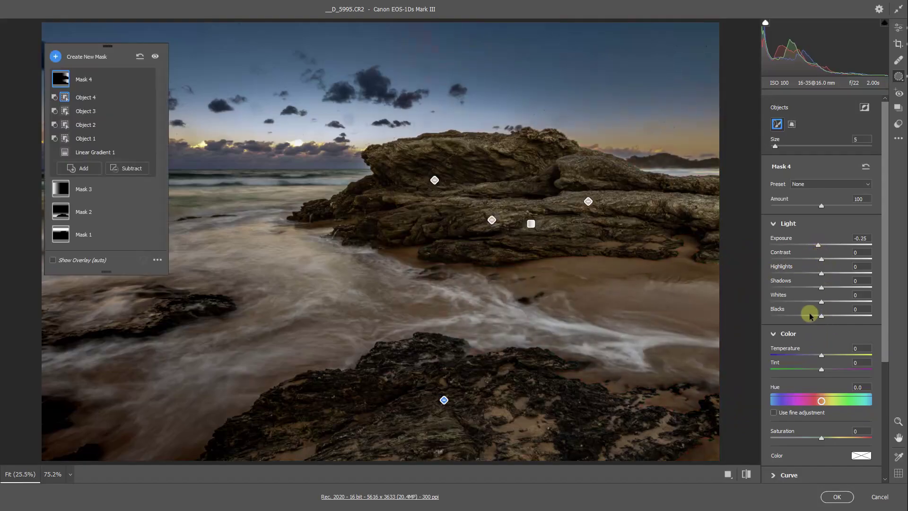
{"action": "left_click_drag", "start_coordinate": [815, 320], "coordinate": [832, 303]}
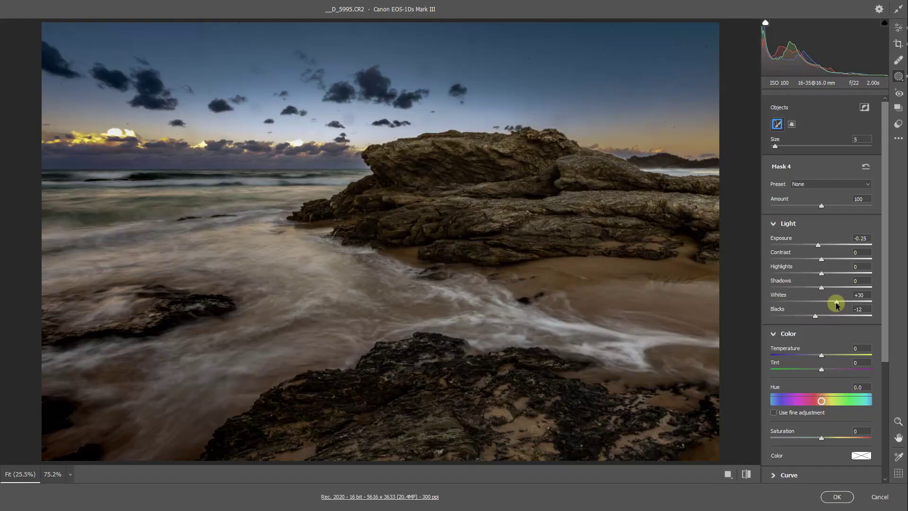
{"action": "left_click_drag", "start_coordinate": [835, 305], "coordinate": [836, 307]}
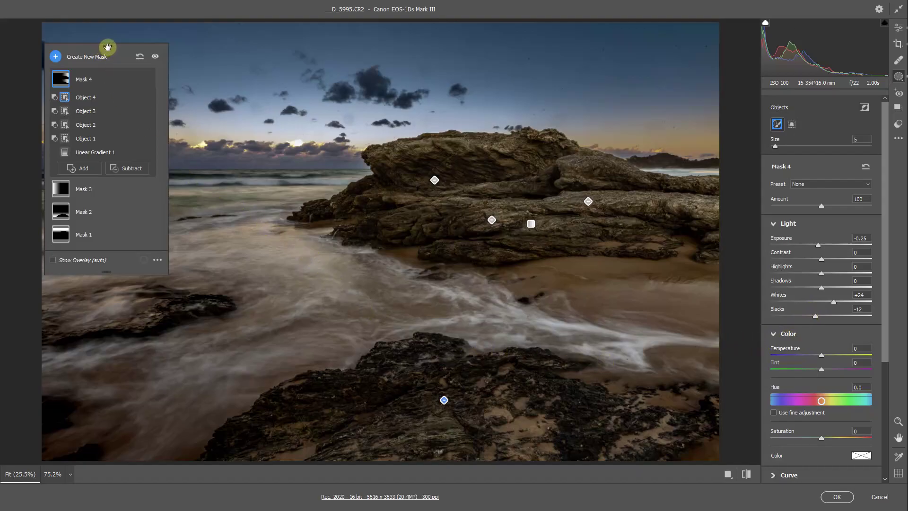
{"action": "left_click_drag", "start_coordinate": [107, 48], "coordinate": [699, 25]}
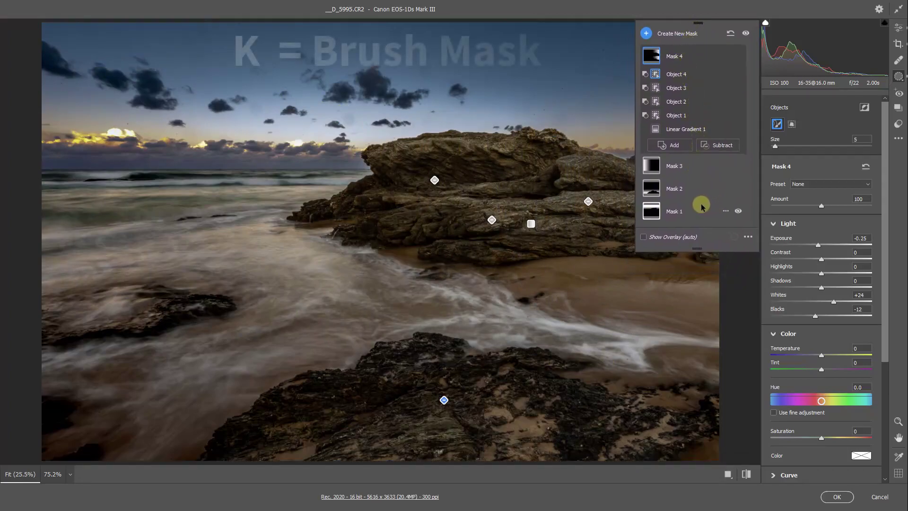
Step: Create a new brush mask set to Shadows +33 and Exposure +1.35
{"action": "left_click", "coordinate": [646, 33]}
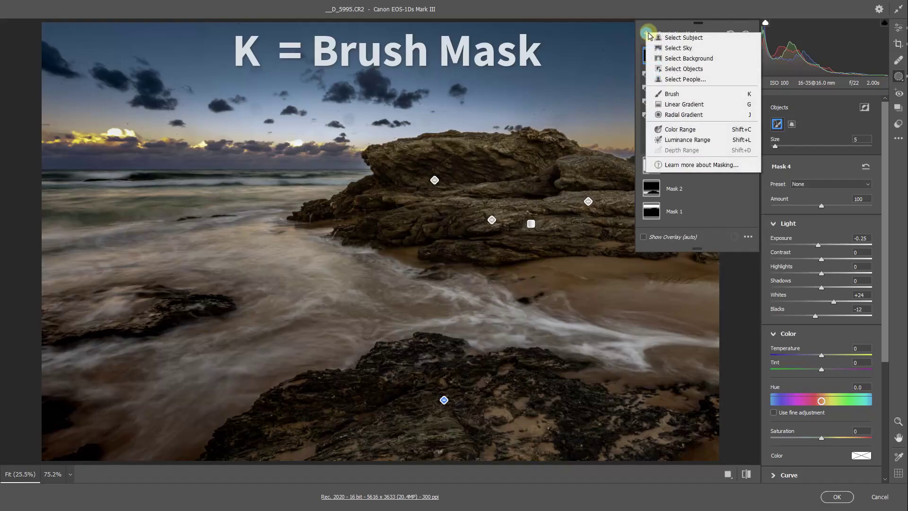
{"action": "left_click", "coordinate": [668, 96]}
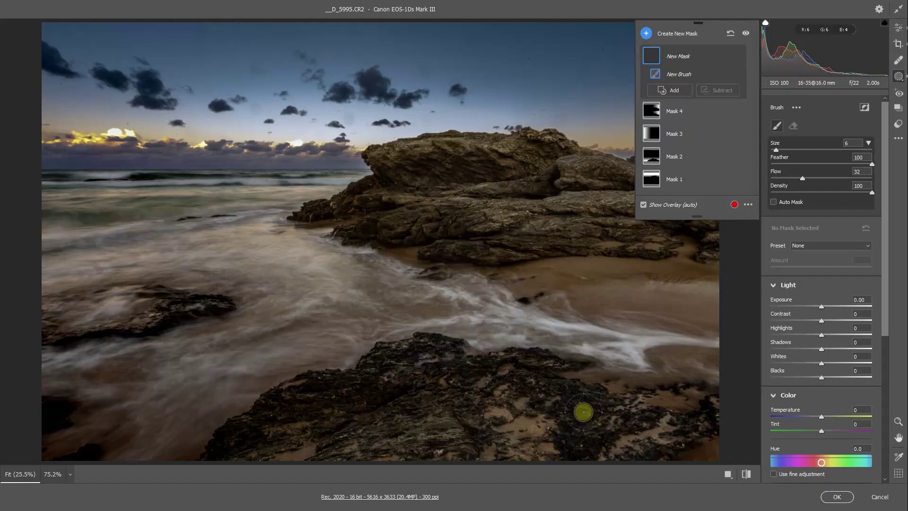
{"action": "left_click", "coordinate": [837, 348]}
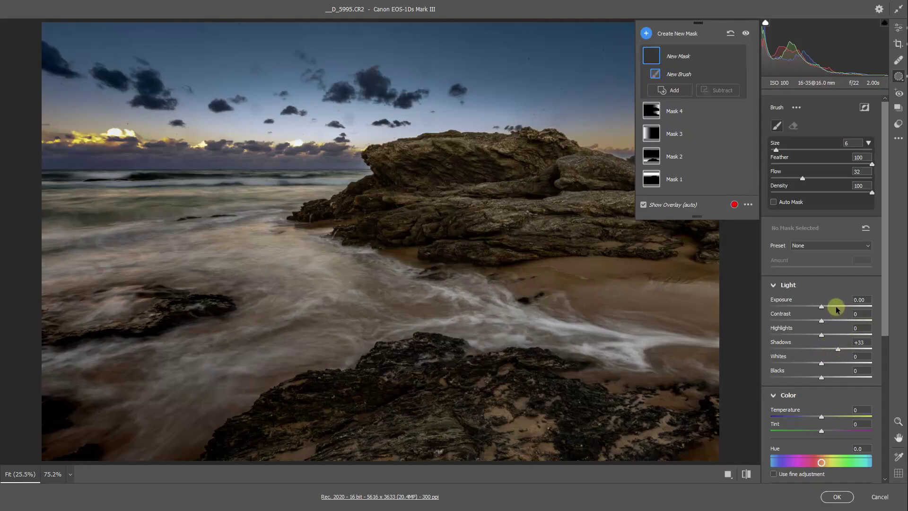
{"action": "left_click", "coordinate": [838, 306]}
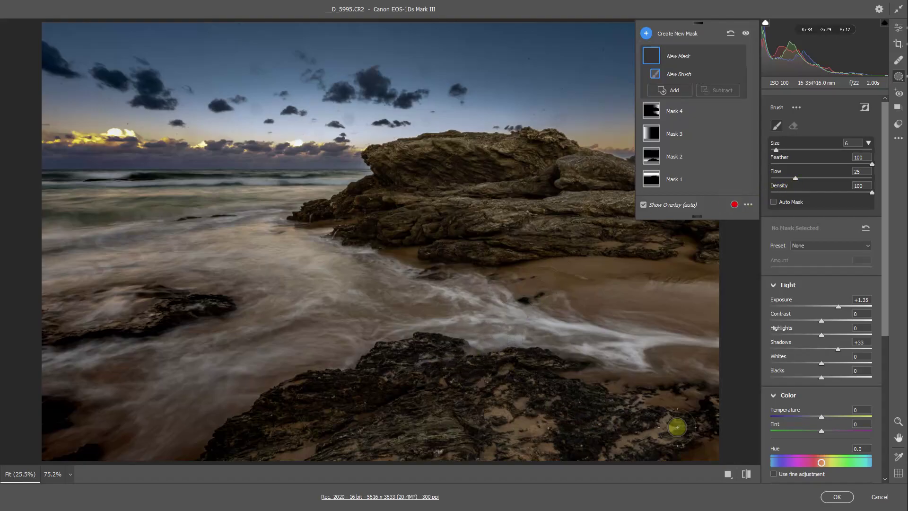
Step: Paint the brightening brush over the central and left rocks in a zoomed-in view
{"action": "mouse_move", "coordinate": [695, 423]}
{"action": "left_mouse_down"}
{"action": "mouse_move", "coordinate": [600, 449]}
{"action": "mouse_move", "coordinate": [721, 428]}
{"action": "mouse_move", "coordinate": [536, 434]}
{"action": "mouse_move", "coordinate": [661, 413]}
{"action": "mouse_move", "coordinate": [611, 405]}
{"action": "left_mouse_up"}
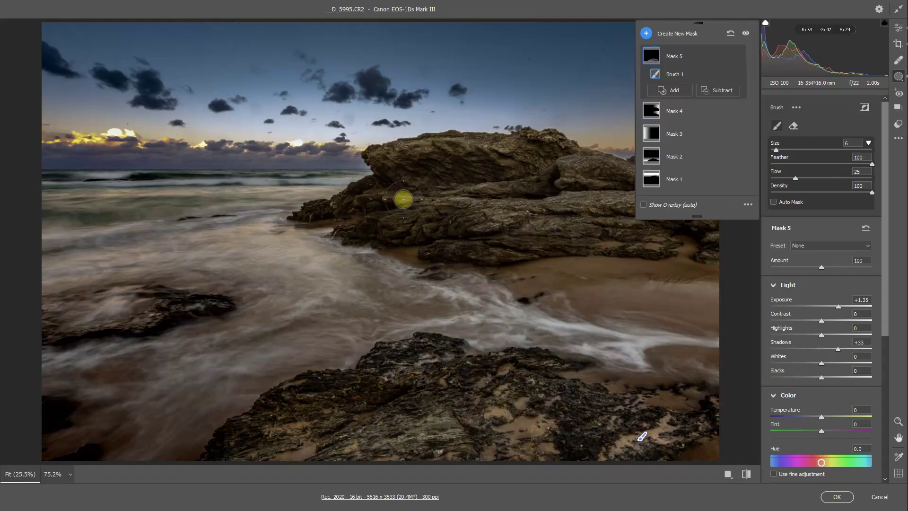
{"action": "left_click_drag", "start_coordinate": [406, 199], "coordinate": [492, 234]}
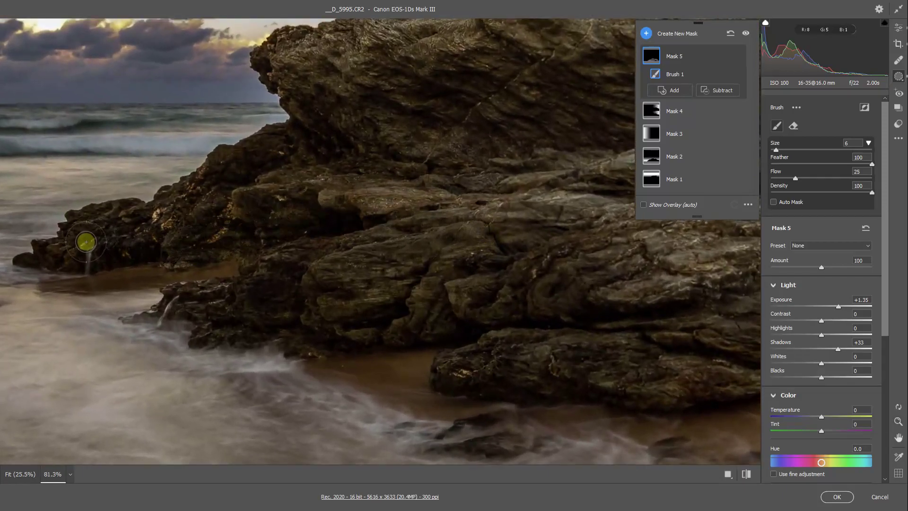
{"action": "mouse_move", "coordinate": [85, 243]}
{"action": "left_mouse_down"}
{"action": "mouse_move", "coordinate": [121, 219]}
{"action": "mouse_move", "coordinate": [96, 227]}
{"action": "mouse_move", "coordinate": [70, 258]}
{"action": "mouse_move", "coordinate": [337, 212]}
{"action": "mouse_move", "coordinate": [336, 221]}
{"action": "mouse_move", "coordinate": [248, 225]}
{"action": "mouse_move", "coordinate": [312, 192]}
{"action": "left_mouse_up"}
{"action": "mouse_move", "coordinate": [217, 170]}
{"action": "left_mouse_down"}
{"action": "mouse_move", "coordinate": [308, 142]}
{"action": "mouse_move", "coordinate": [328, 225]}
{"action": "left_mouse_up"}
{"action": "mouse_move", "coordinate": [307, 277]}
{"action": "left_mouse_down"}
{"action": "mouse_move", "coordinate": [177, 302]}
{"action": "mouse_move", "coordinate": [263, 304]}
{"action": "mouse_move", "coordinate": [213, 328]}
{"action": "mouse_move", "coordinate": [218, 339]}
{"action": "mouse_move", "coordinate": [355, 319]}
{"action": "mouse_move", "coordinate": [325, 260]}
{"action": "mouse_move", "coordinate": [352, 244]}
{"action": "mouse_move", "coordinate": [439, 276]}
{"action": "mouse_move", "coordinate": [430, 326]}
{"action": "mouse_move", "coordinate": [491, 309]}
{"action": "mouse_move", "coordinate": [503, 317]}
{"action": "mouse_move", "coordinate": [580, 279]}
{"action": "mouse_move", "coordinate": [588, 254]}
{"action": "mouse_move", "coordinate": [524, 252]}
{"action": "mouse_move", "coordinate": [529, 371]}
{"action": "mouse_move", "coordinate": [604, 355]}
{"action": "mouse_move", "coordinate": [433, 374]}
{"action": "mouse_move", "coordinate": [478, 366]}
{"action": "mouse_move", "coordinate": [696, 395]}
{"action": "mouse_move", "coordinate": [578, 375]}
{"action": "mouse_move", "coordinate": [651, 358]}
{"action": "mouse_move", "coordinate": [662, 344]}
{"action": "mouse_move", "coordinate": [606, 325]}
{"action": "left_mouse_up"}
{"action": "mouse_move", "coordinate": [598, 289]}
{"action": "left_mouse_down"}
{"action": "mouse_move", "coordinate": [170, 330]}
{"action": "mouse_move", "coordinate": [290, 209]}
{"action": "left_mouse_up"}
{"action": "mouse_move", "coordinate": [365, 163]}
{"action": "left_mouse_down"}
{"action": "mouse_move", "coordinate": [289, 235]}
{"action": "mouse_move", "coordinate": [620, 228]}
{"action": "mouse_move", "coordinate": [728, 208]}
{"action": "mouse_move", "coordinate": [636, 187]}
{"action": "mouse_move", "coordinate": [604, 162]}
{"action": "left_mouse_up"}
{"action": "mouse_move", "coordinate": [738, 365]}
{"action": "left_mouse_down"}
{"action": "mouse_move", "coordinate": [531, 336]}
{"action": "mouse_move", "coordinate": [600, 324]}
{"action": "mouse_move", "coordinate": [521, 341]}
{"action": "mouse_move", "coordinate": [641, 372]}
{"action": "mouse_move", "coordinate": [447, 381]}
{"action": "mouse_move", "coordinate": [642, 411]}
{"action": "mouse_move", "coordinate": [189, 403]}
{"action": "mouse_move", "coordinate": [284, 393]}
{"action": "mouse_move", "coordinate": [164, 417]}
{"action": "mouse_move", "coordinate": [40, 400]}
{"action": "mouse_move", "coordinate": [228, 422]}
{"action": "left_mouse_up"}
Step: Fit the photo in view and brighten the lower foreground rock
{"action": "key", "text": "ctrl+0"}
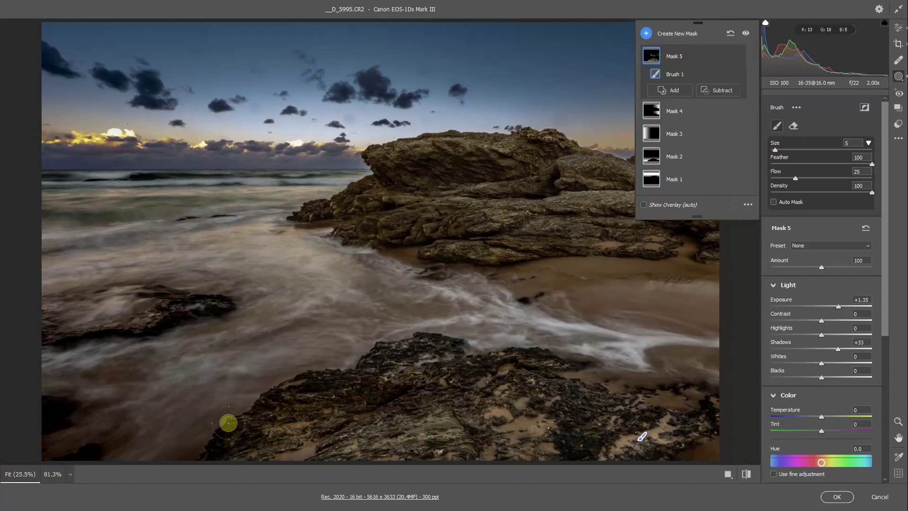
{"action": "mouse_move", "coordinate": [426, 354]}
{"action": "left_mouse_down"}
{"action": "mouse_move", "coordinate": [566, 368]}
{"action": "mouse_move", "coordinate": [517, 362]}
{"action": "mouse_move", "coordinate": [454, 376]}
{"action": "mouse_move", "coordinate": [674, 426]}
{"action": "mouse_move", "coordinate": [522, 402]}
{"action": "mouse_move", "coordinate": [509, 387]}
{"action": "mouse_move", "coordinate": [601, 395]}
{"action": "mouse_move", "coordinate": [664, 414]}
{"action": "mouse_move", "coordinate": [719, 398]}
{"action": "mouse_move", "coordinate": [657, 435]}
{"action": "mouse_move", "coordinate": [341, 394]}
{"action": "mouse_move", "coordinate": [373, 373]}
{"action": "mouse_move", "coordinate": [294, 402]}
{"action": "mouse_move", "coordinate": [212, 453]}
{"action": "mouse_move", "coordinate": [392, 394]}
{"action": "mouse_move", "coordinate": [344, 417]}
{"action": "mouse_move", "coordinate": [340, 432]}
{"action": "mouse_move", "coordinate": [486, 426]}
{"action": "left_mouse_up"}
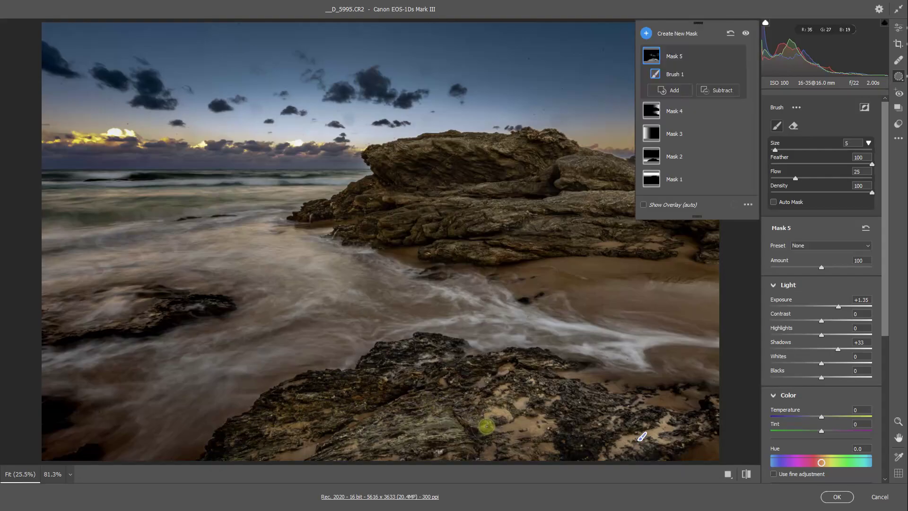
{"action": "scroll", "coordinate": [442, 432], "scroll_direction": "up", "scroll_amount": 1, "text": "alt"}
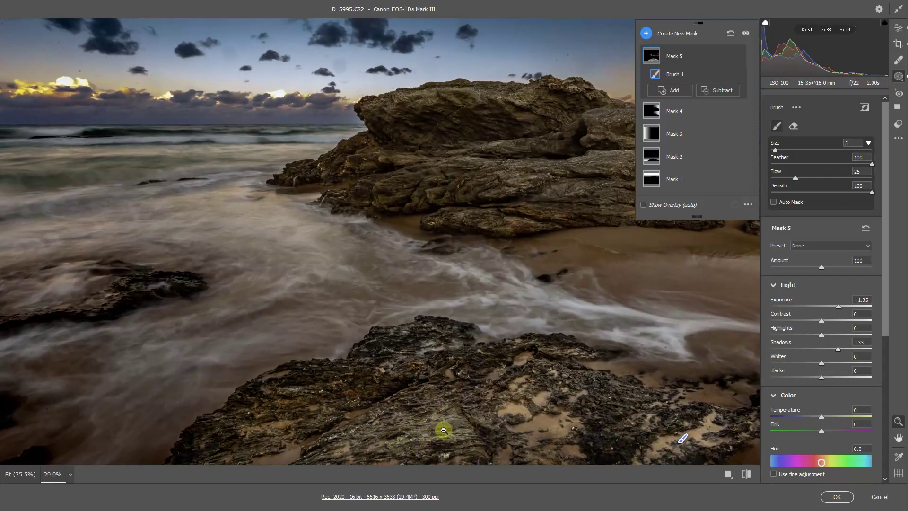
{"action": "scroll", "coordinate": [444, 430], "scroll_direction": "down", "scroll_amount": 1, "text": "alt"}
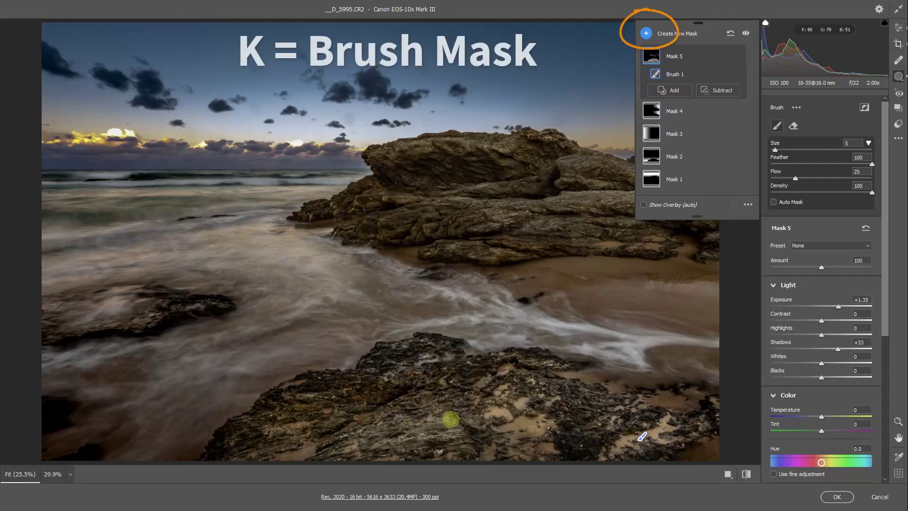
Step: Add brush Mask 6 at Exposure -1.60 and start painting it onto the photo
{"action": "key", "text": "k"}
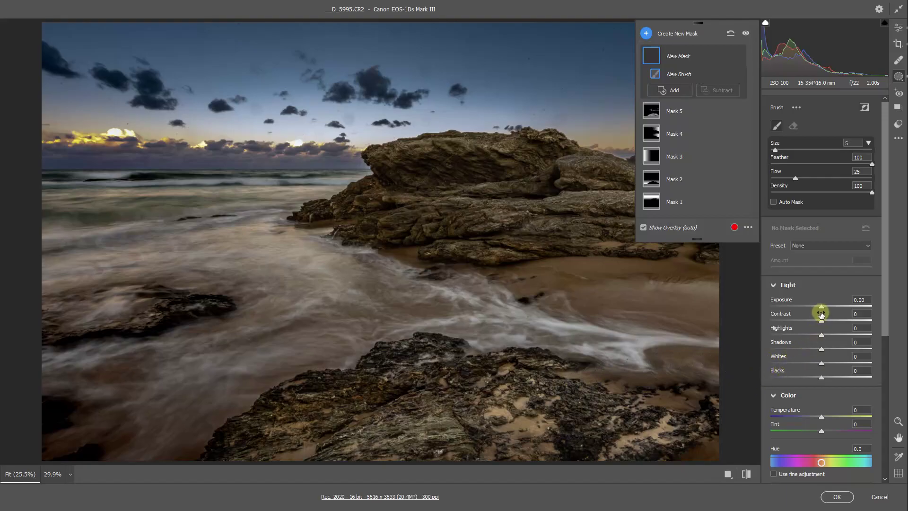
{"action": "left_click_drag", "start_coordinate": [821, 308], "coordinate": [802, 308]}
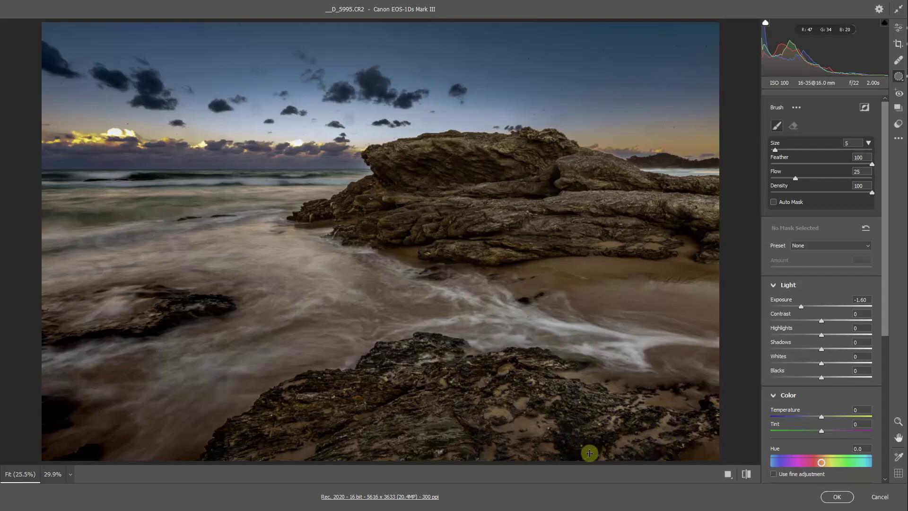
{"action": "left_click", "coordinate": [630, 443]}
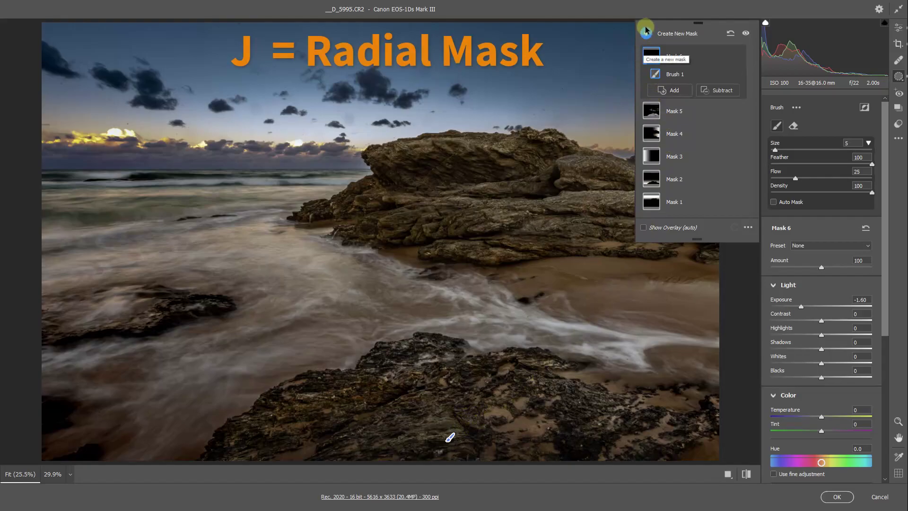
Step: Create radial gradient Mask 7 spanning the whole photo
{"action": "left_click", "coordinate": [646, 34]}
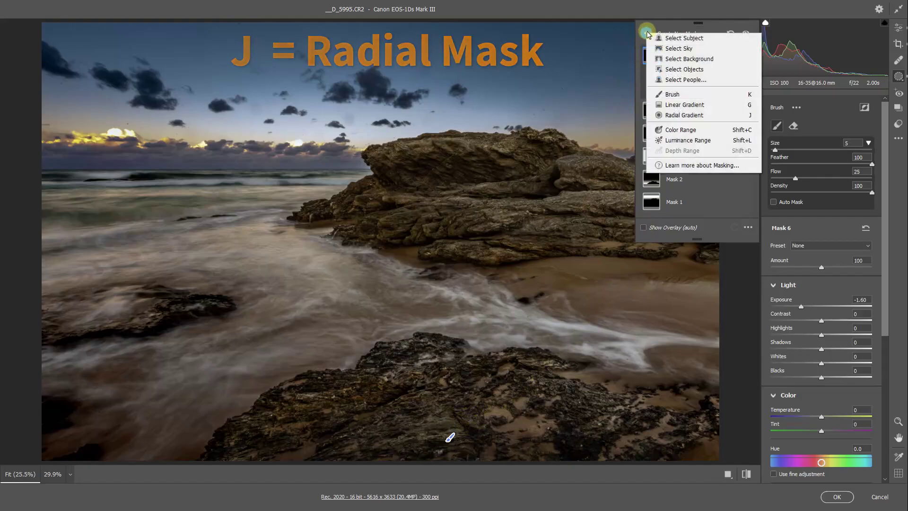
{"action": "left_click", "coordinate": [669, 116]}
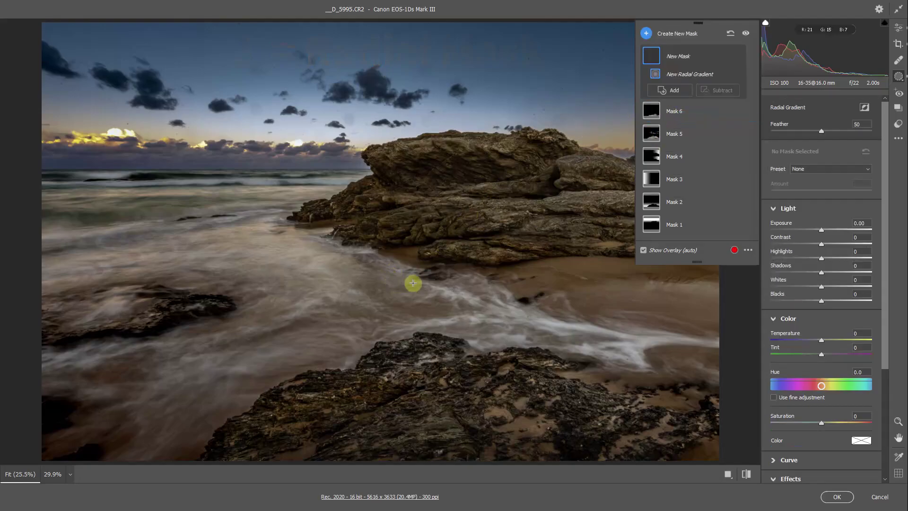
{"action": "double_click", "coordinate": [388, 257]}
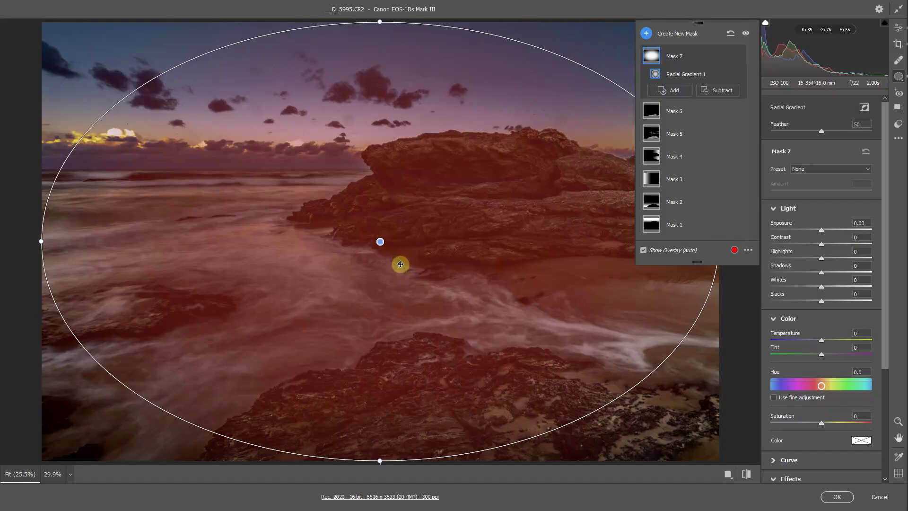
{"action": "mouse_move", "coordinate": [728, 58]}
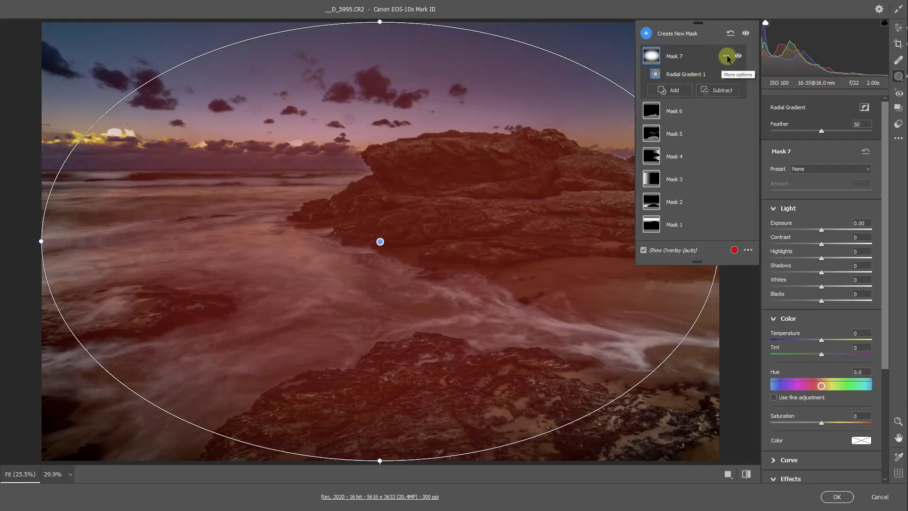
{"action": "left_click", "coordinate": [726, 56]}
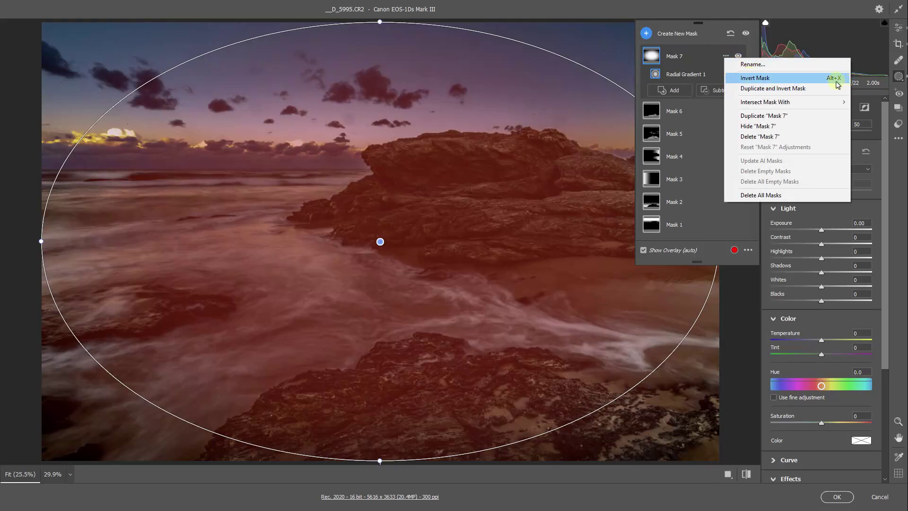
{"action": "left_click", "coordinate": [620, 11]}
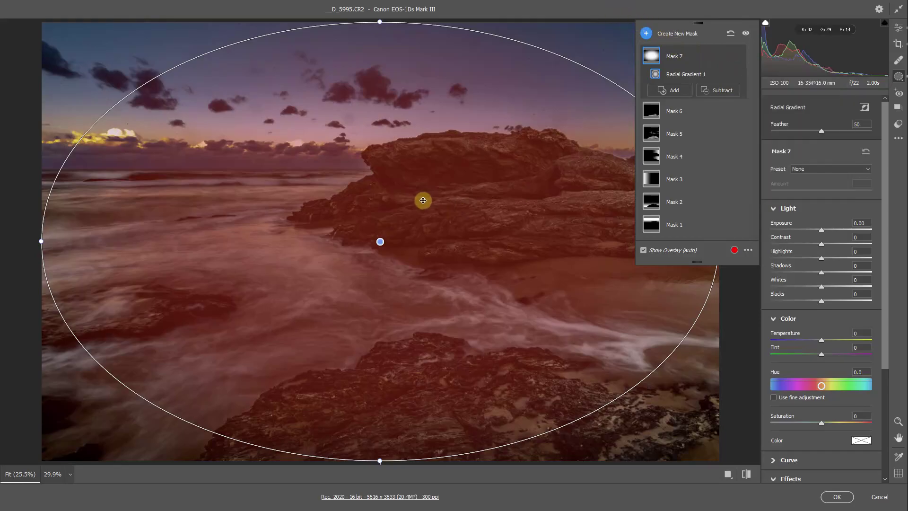
Step: Invert Mask 7 and darken the photo's edges to Exposure -0.20
{"action": "key", "text": "apostrophe"}
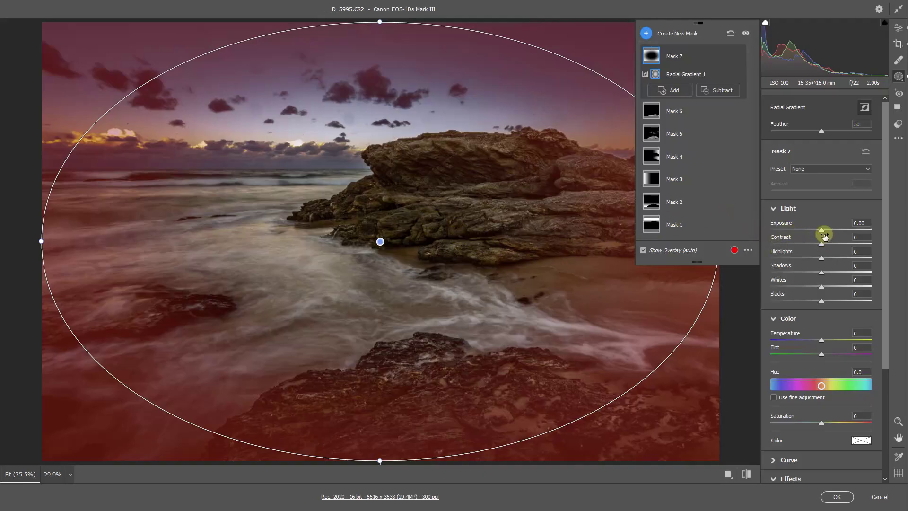
{"action": "left_click_drag", "start_coordinate": [820, 231], "coordinate": [820, 231]}
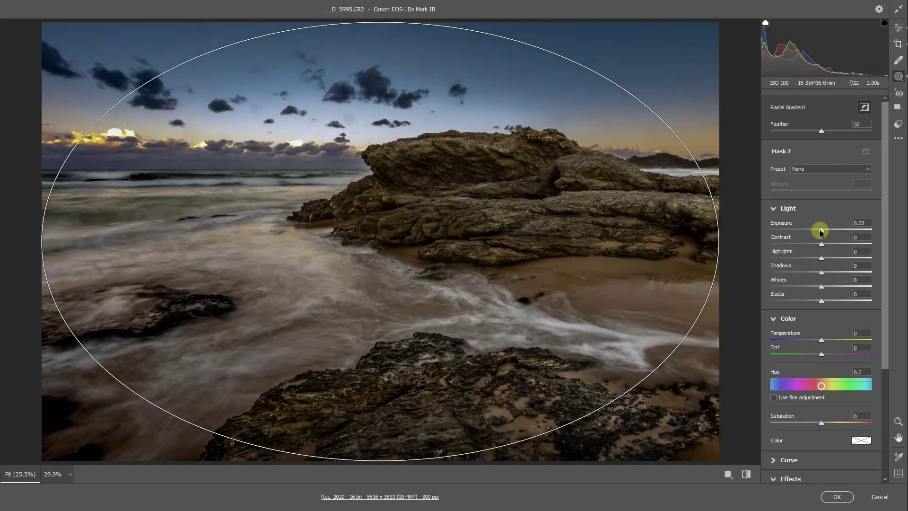
{"action": "left_click_drag", "start_coordinate": [821, 232], "coordinate": [819, 234]}
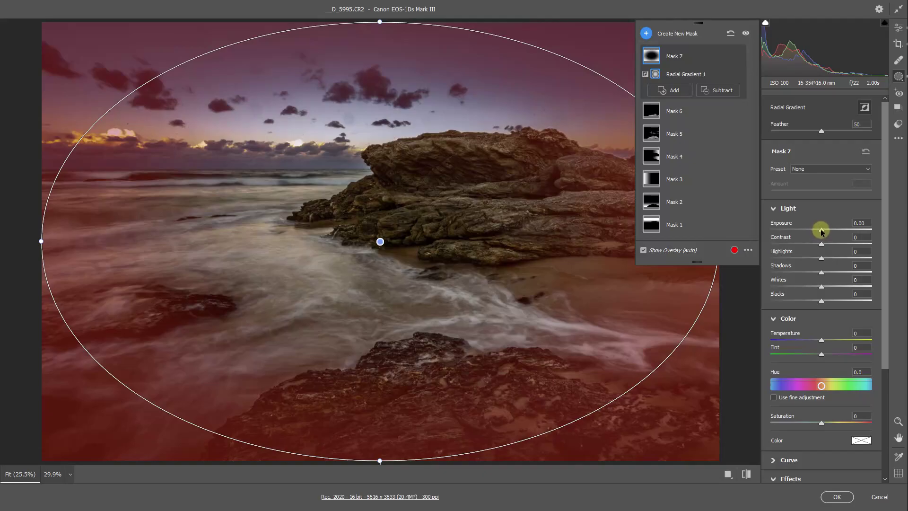
{"action": "left_click_drag", "start_coordinate": [821, 232], "coordinate": [817, 233]}
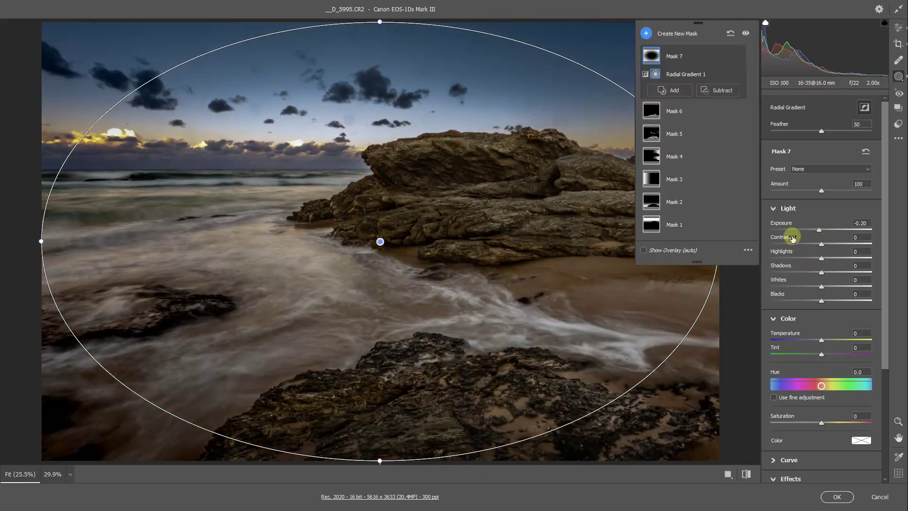
Step: Return to the Edit panel and zoom the photo to 100%
{"action": "left_click", "coordinate": [900, 29]}
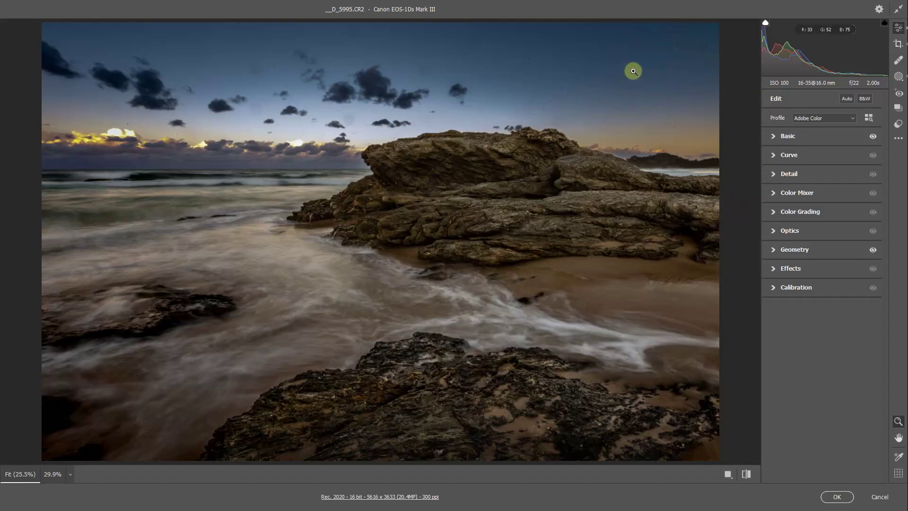
{"action": "right_click", "coordinate": [633, 71]}
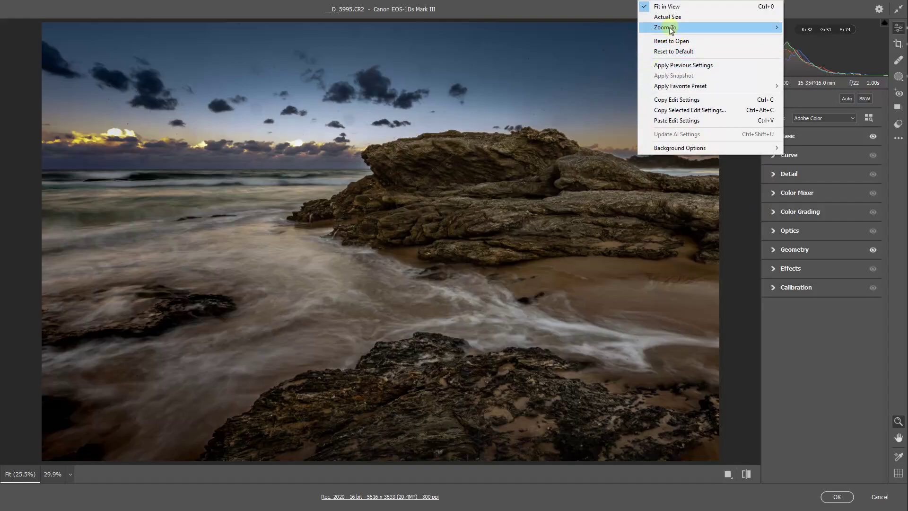
{"action": "mouse_move", "coordinate": [670, 28]}
{"action": "left_click", "coordinate": [804, 103]}
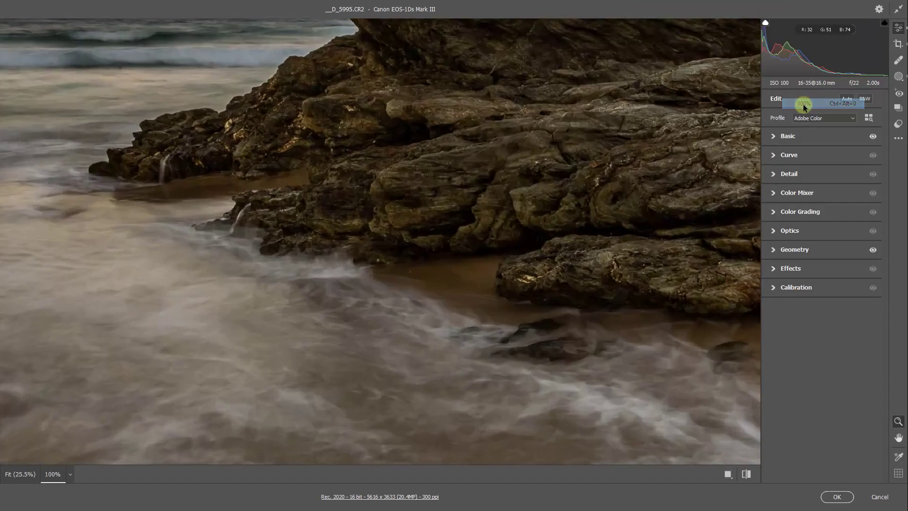
Step: Pan the 100% view up to the sky to inspect the dust specks
{"action": "key", "text": "h"}
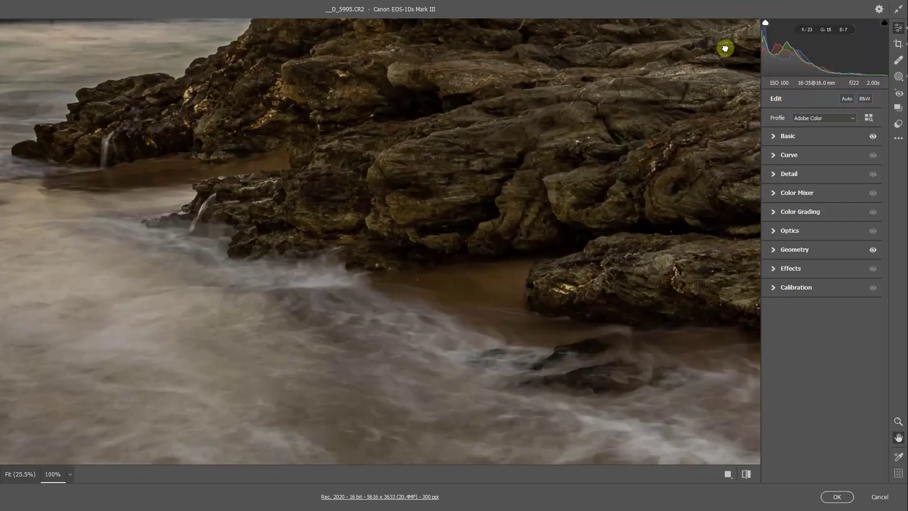
{"action": "left_click_drag", "start_coordinate": [725, 44], "coordinate": [318, 318]}
{"action": "left_click_drag", "start_coordinate": [596, 142], "coordinate": [545, 186]}
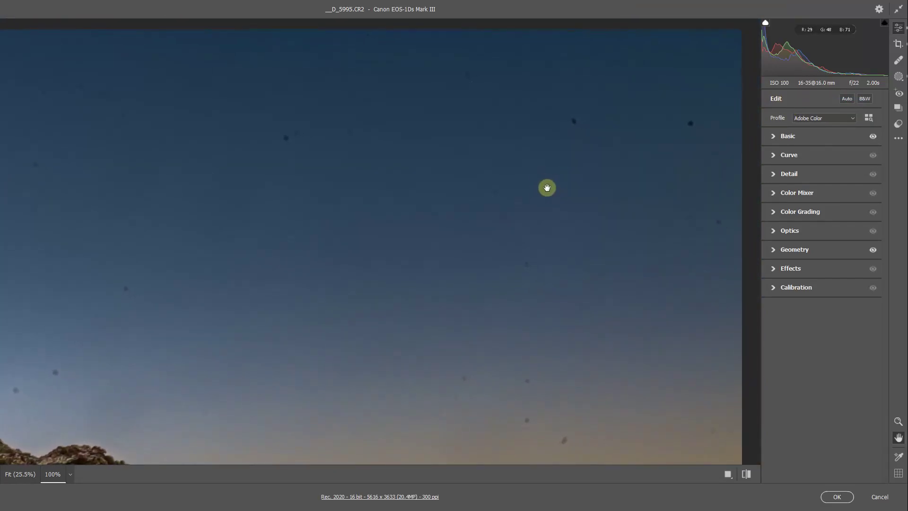
{"action": "key", "text": "z"}
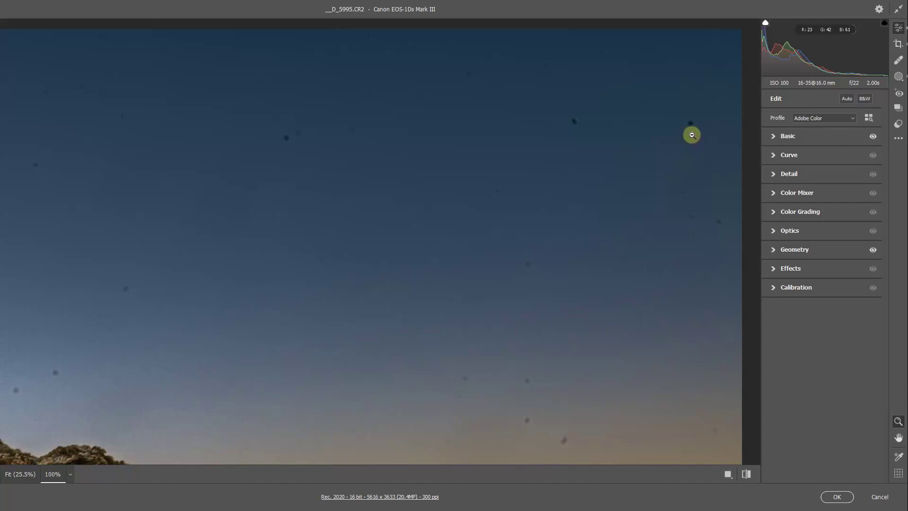
Step: Switch to Spot Removal in Heal mode and enlarge the brush slightly
{"action": "left_click", "coordinate": [898, 60]}
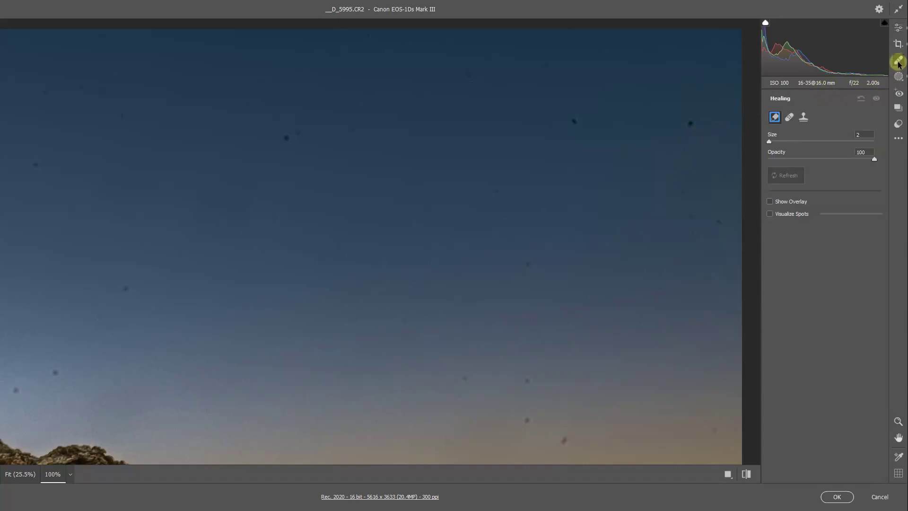
{"action": "left_click", "coordinate": [789, 118]}
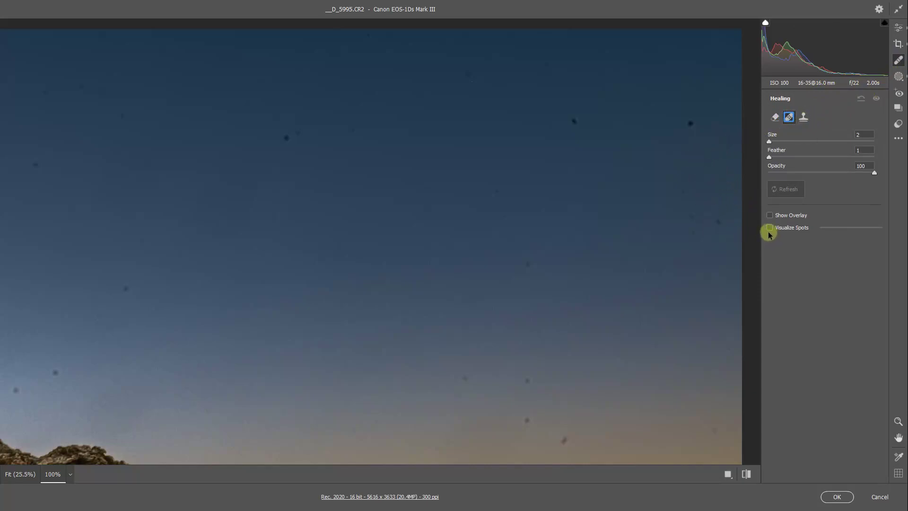
{"action": "key", "text": "bracketright"}
{"action": "key", "text": "bracketright"}
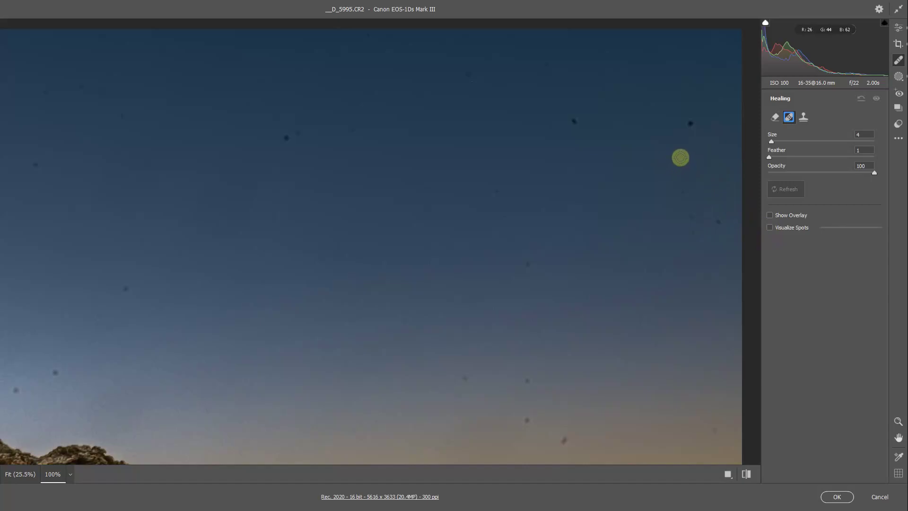
Step: Heal the dust spots across the upper-right, middle and lower sky near the horizon glow
{"action": "left_click", "coordinate": [697, 125]}
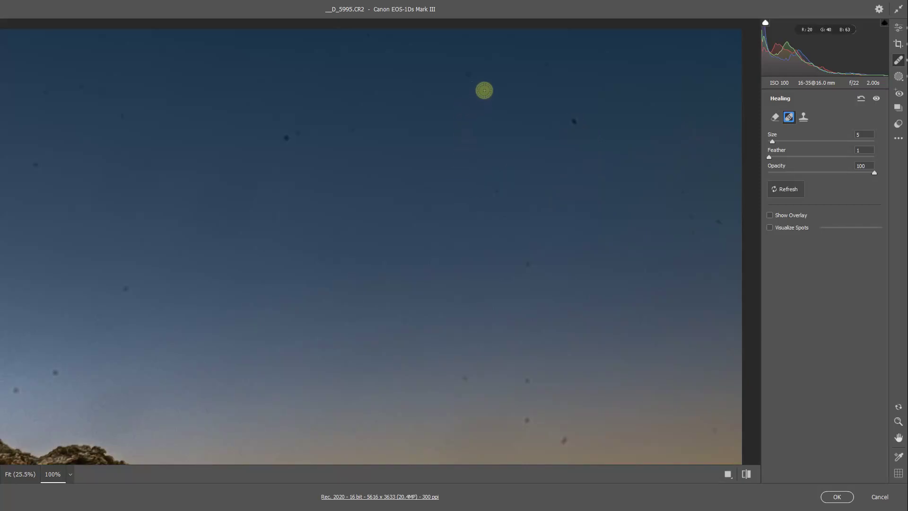
{"action": "left_click", "coordinate": [469, 75]}
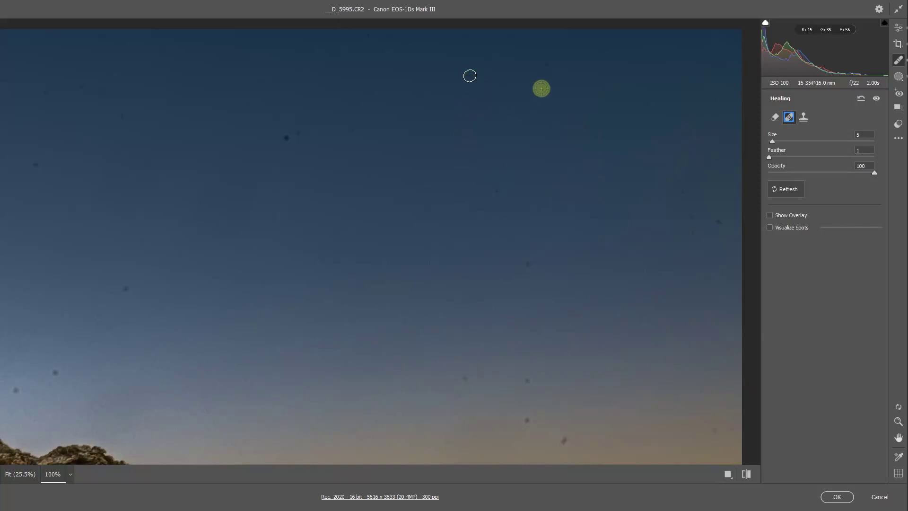
{"action": "left_click", "coordinate": [527, 265]}
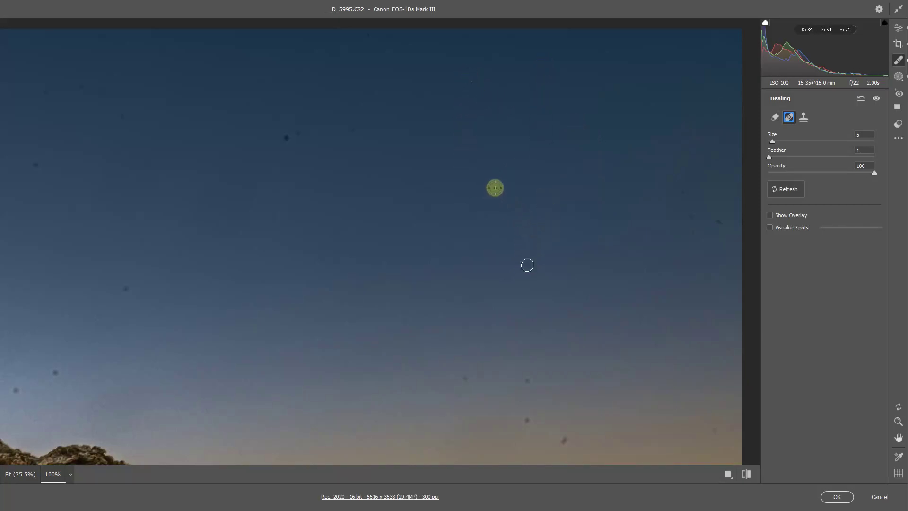
{"action": "left_click", "coordinate": [464, 379]}
{"action": "left_click", "coordinate": [526, 381]}
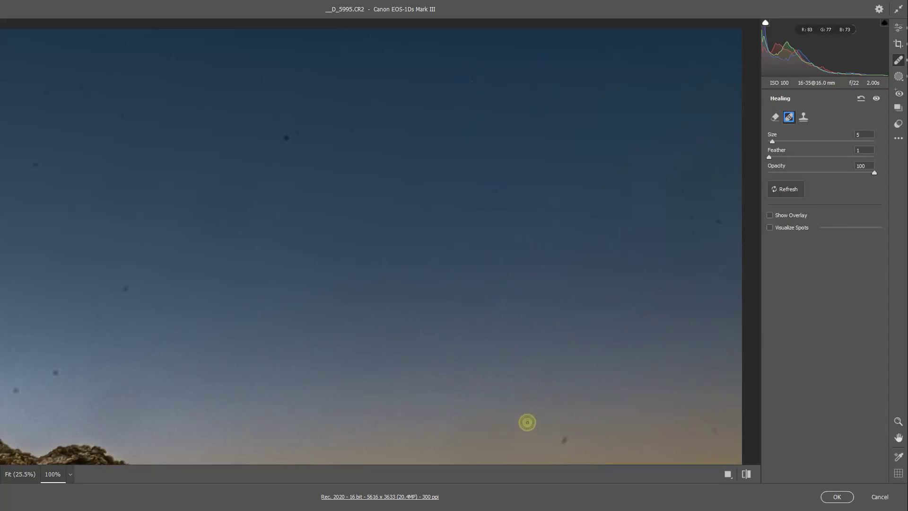
{"action": "left_click", "coordinate": [564, 440]}
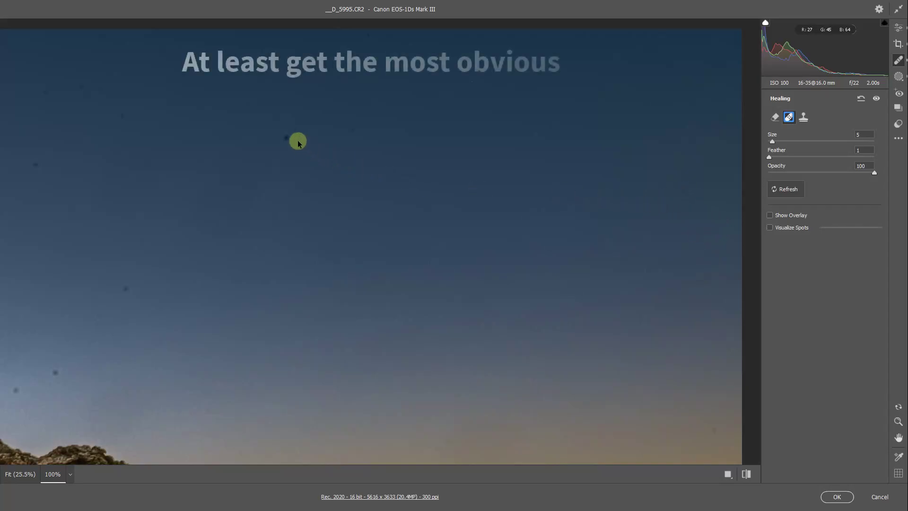
{"action": "left_click", "coordinate": [286, 137]}
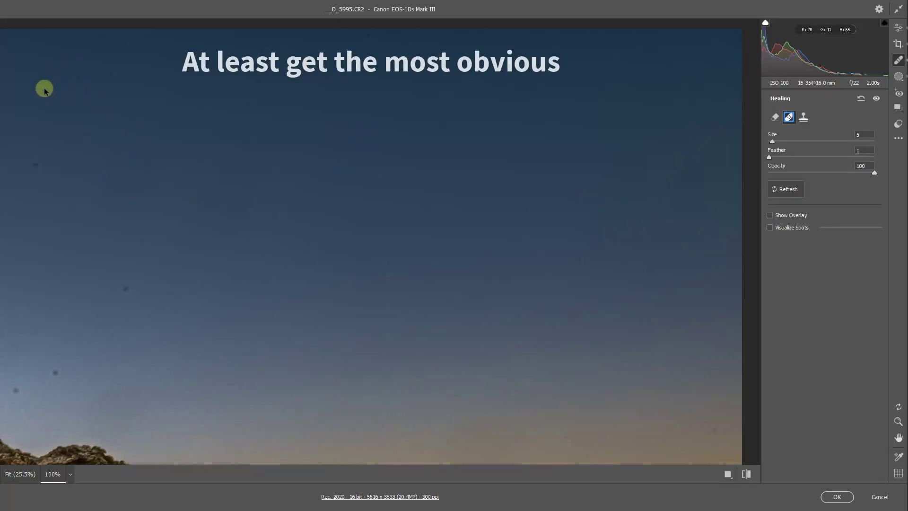
Step: Heal the dust spots on the left side and top of the sky, then pan to the right edge
{"action": "left_click", "coordinate": [39, 166]}
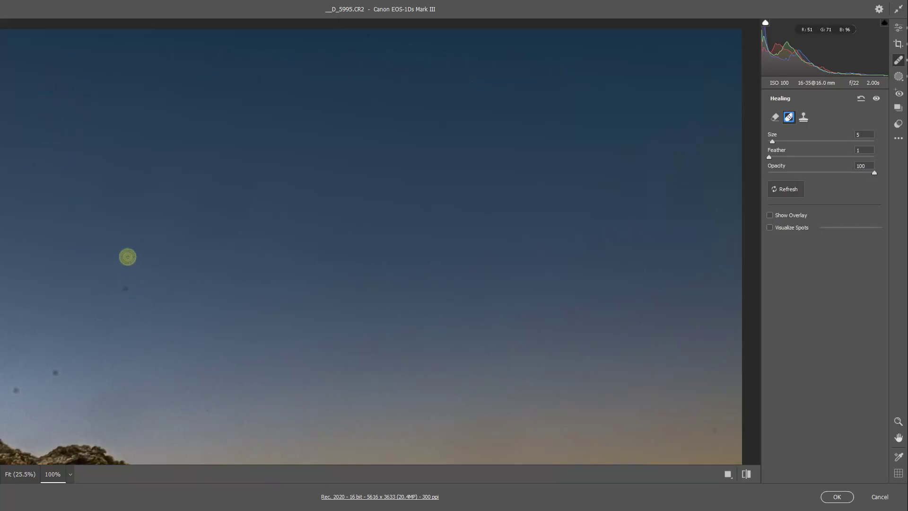
{"action": "left_click", "coordinate": [125, 288]}
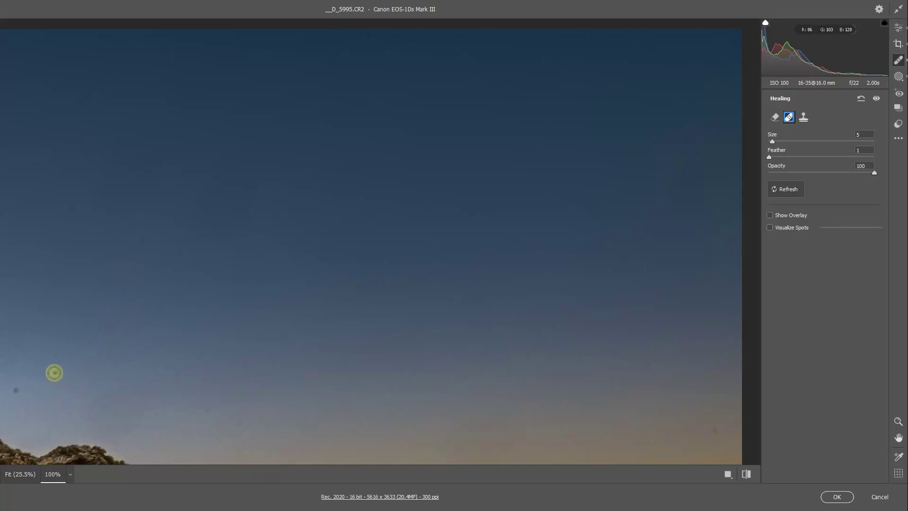
{"action": "left_click", "coordinate": [16, 391]}
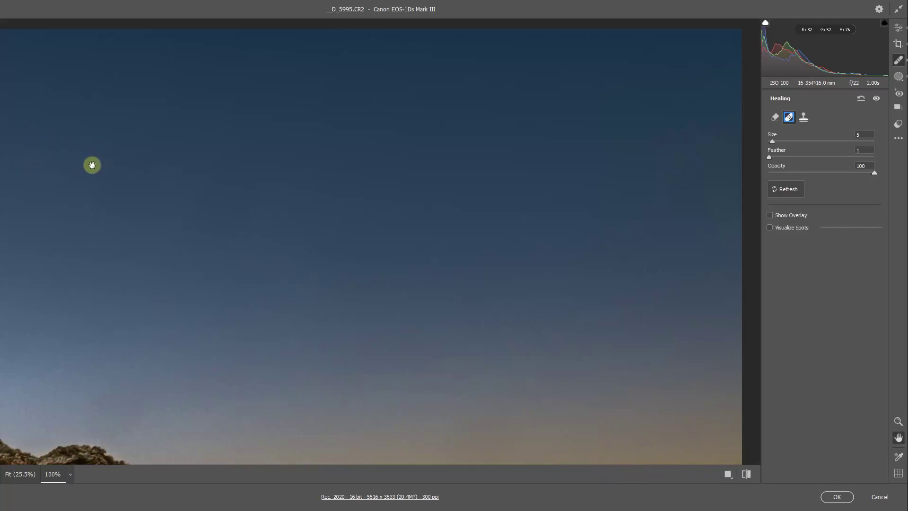
{"action": "mouse_move", "coordinate": [92, 166]}
{"action": "left_mouse_down"}
{"action": "mouse_move", "coordinate": [296, 183]}
{"action": "mouse_move", "coordinate": [614, 162]}
{"action": "left_mouse_up"}
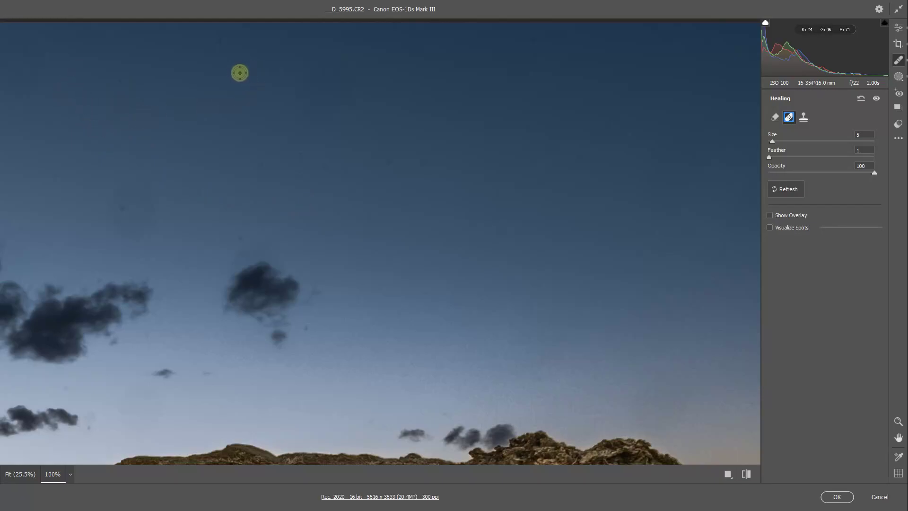
{"action": "left_click", "coordinate": [218, 42]}
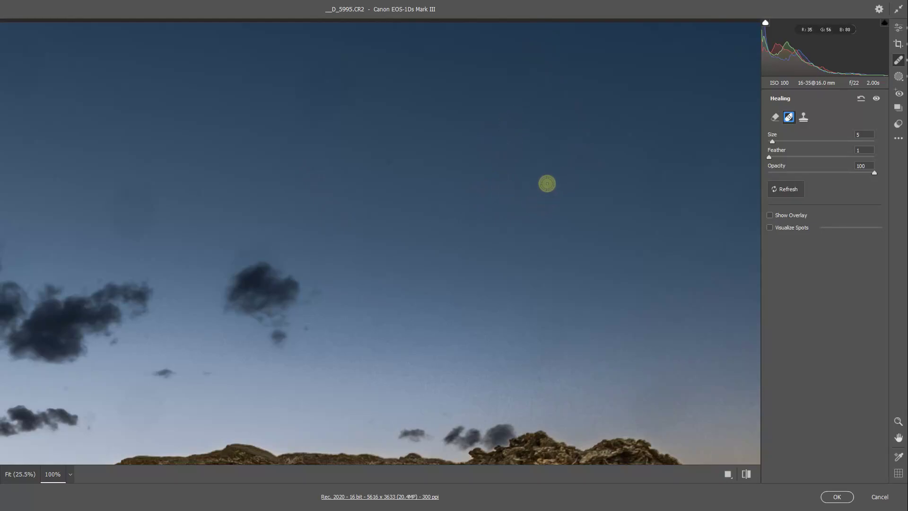
{"action": "left_click_drag", "start_coordinate": [688, 156], "coordinate": [197, 184]}
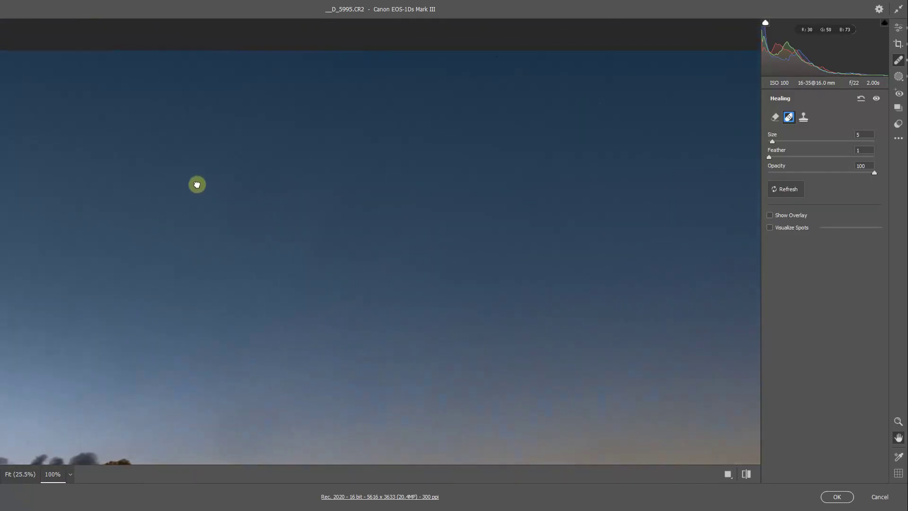
{"action": "mouse_move", "coordinate": [391, 156]}
{"action": "left_mouse_down"}
{"action": "mouse_move", "coordinate": [489, 170]}
{"action": "mouse_move", "coordinate": [512, 158]}
{"action": "mouse_move", "coordinate": [519, 195]}
{"action": "left_mouse_up"}
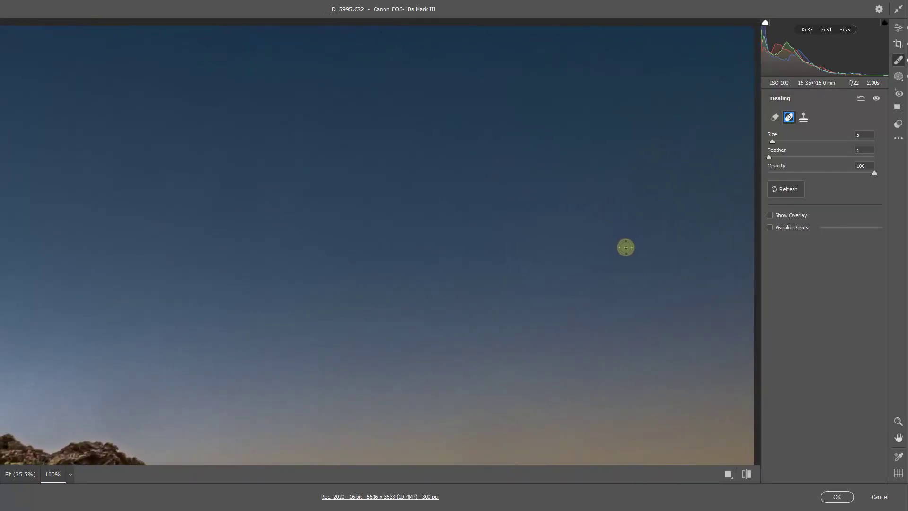
Step: Turn on Visualize Spots, lower its threshold, and heal the bright spots in the right and upper sky
{"action": "left_click", "coordinate": [770, 228]}
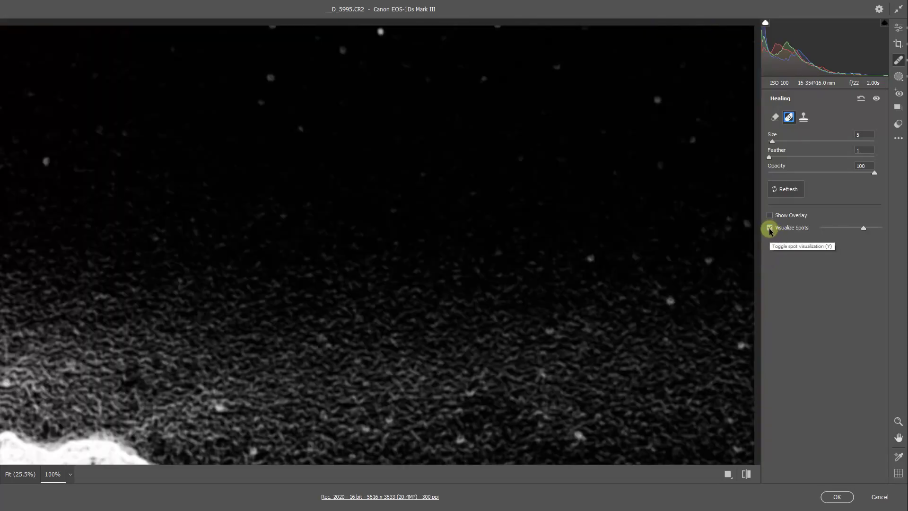
{"action": "mouse_move", "coordinate": [863, 233]}
{"action": "left_mouse_down"}
{"action": "mouse_move", "coordinate": [836, 230]}
{"action": "mouse_move", "coordinate": [868, 232]}
{"action": "left_mouse_up"}
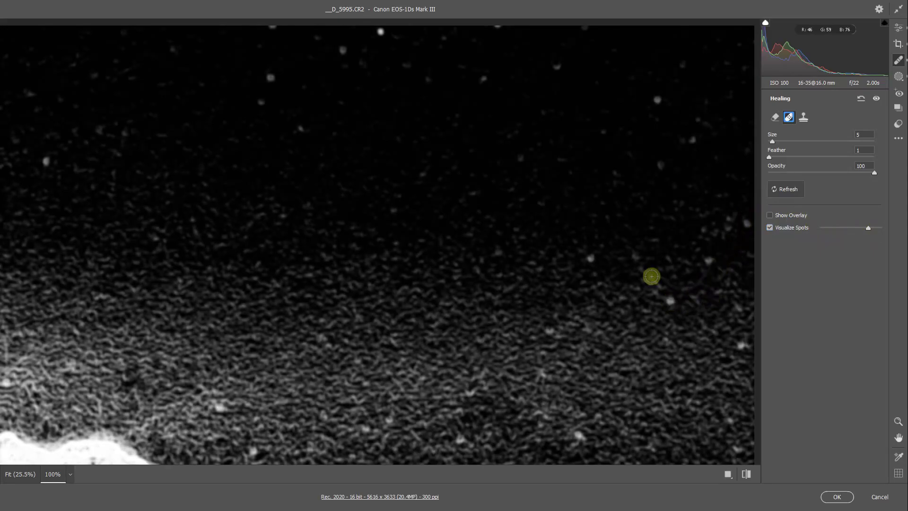
{"action": "left_click", "coordinate": [590, 258]}
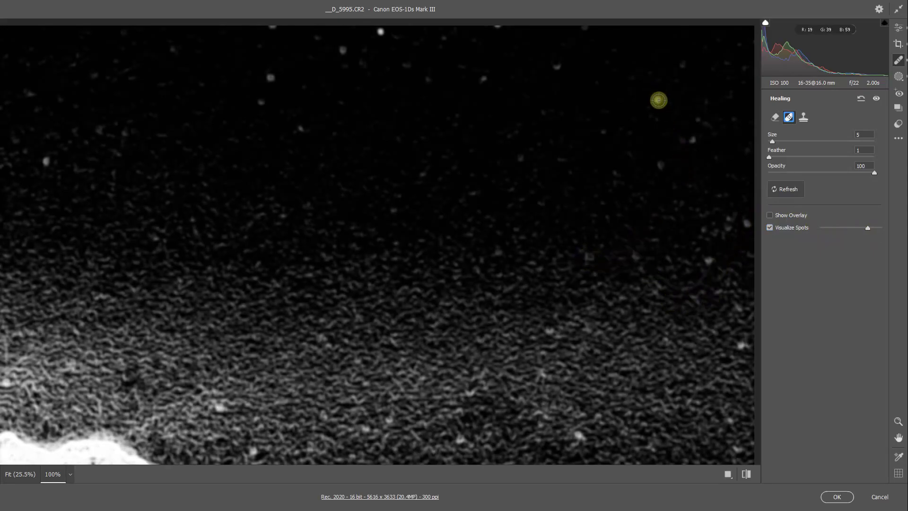
{"action": "left_click", "coordinate": [660, 164]}
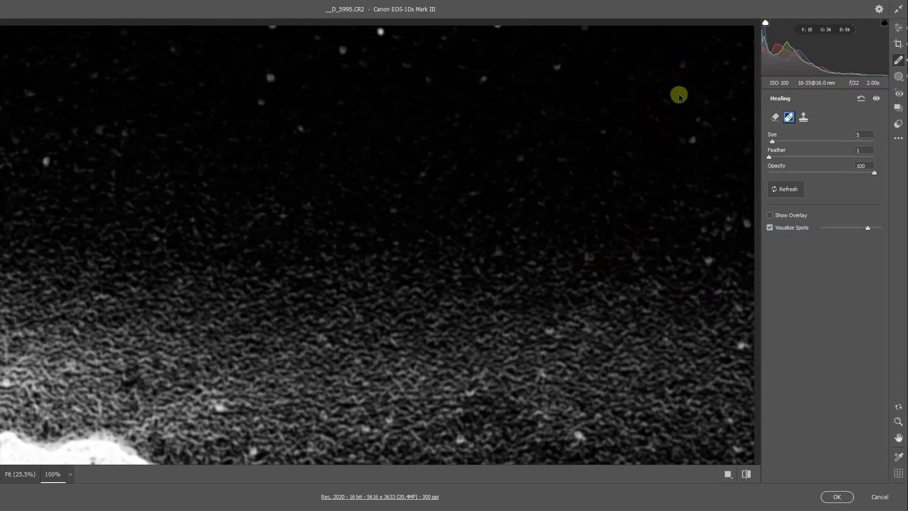
{"action": "left_click", "coordinate": [692, 139]}
{"action": "left_click", "coordinate": [556, 64]}
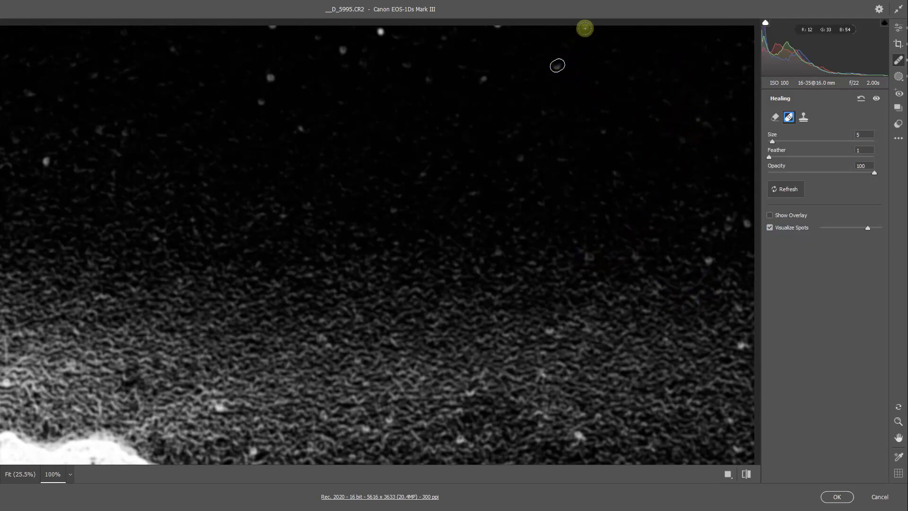
Step: Heal the remaining spots along the top edge, left, lower sky and right edge, then turn Visualize Spots off
{"action": "left_click", "coordinate": [342, 50]}
{"action": "left_click", "coordinate": [482, 80]}
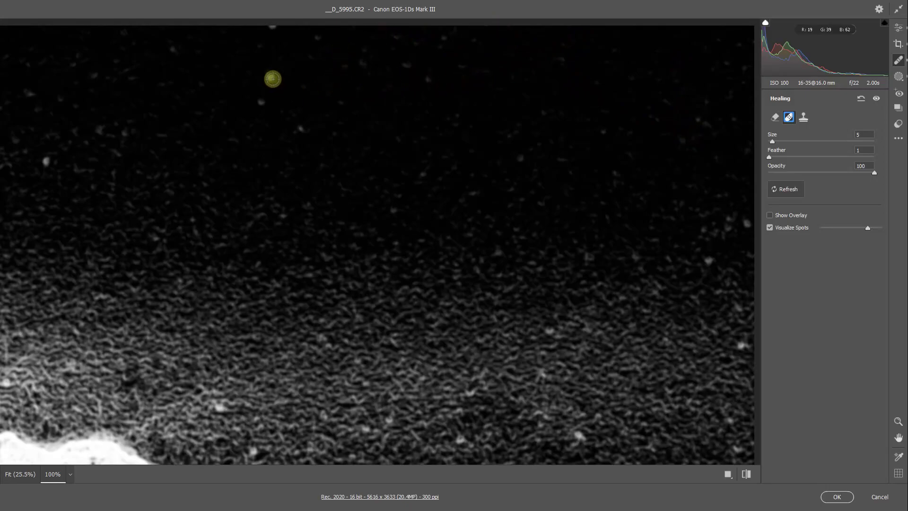
{"action": "left_click", "coordinate": [273, 28]}
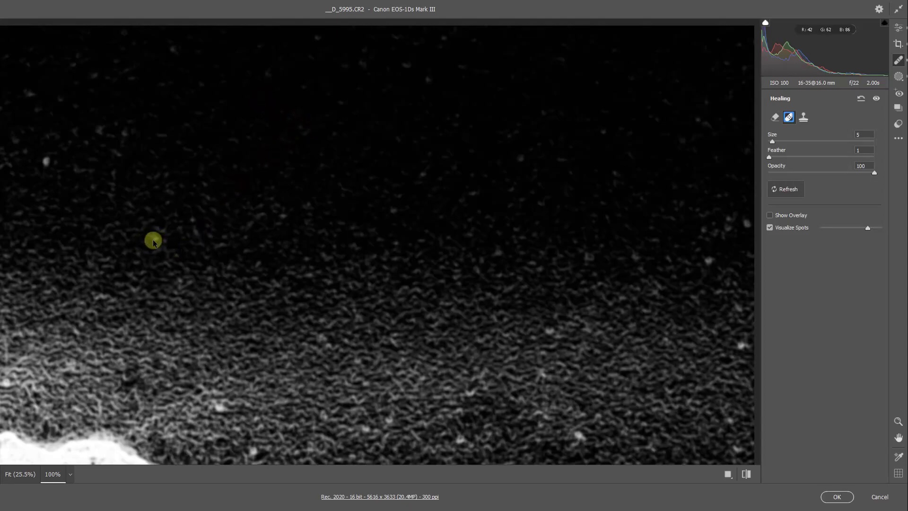
{"action": "left_click", "coordinate": [47, 162]}
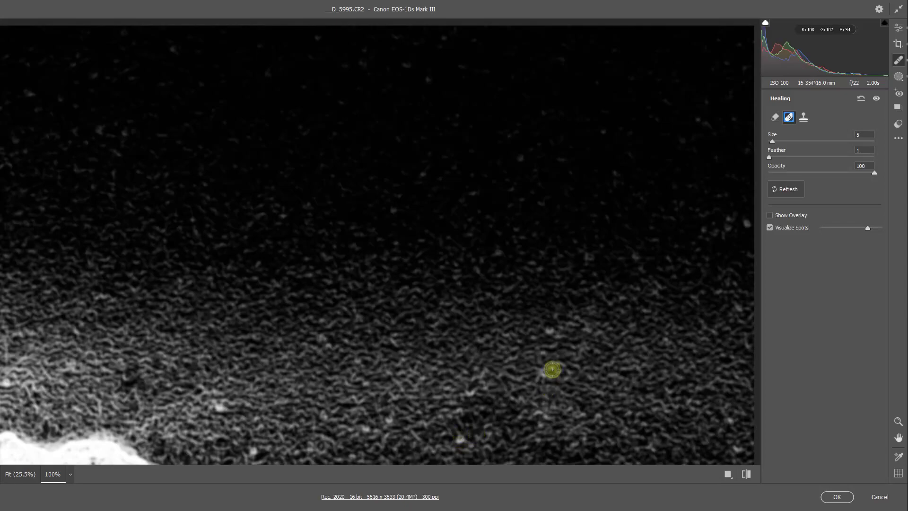
{"action": "left_click", "coordinate": [548, 331]}
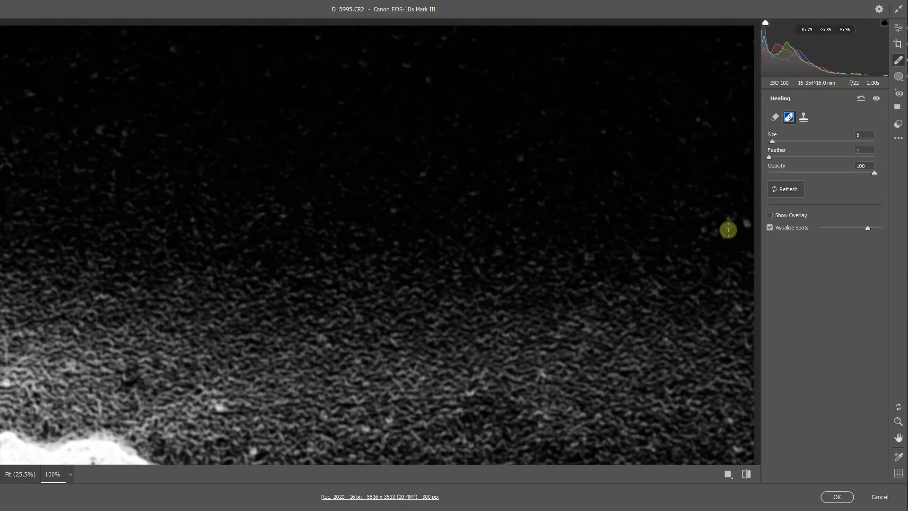
{"action": "left_click", "coordinate": [746, 225]}
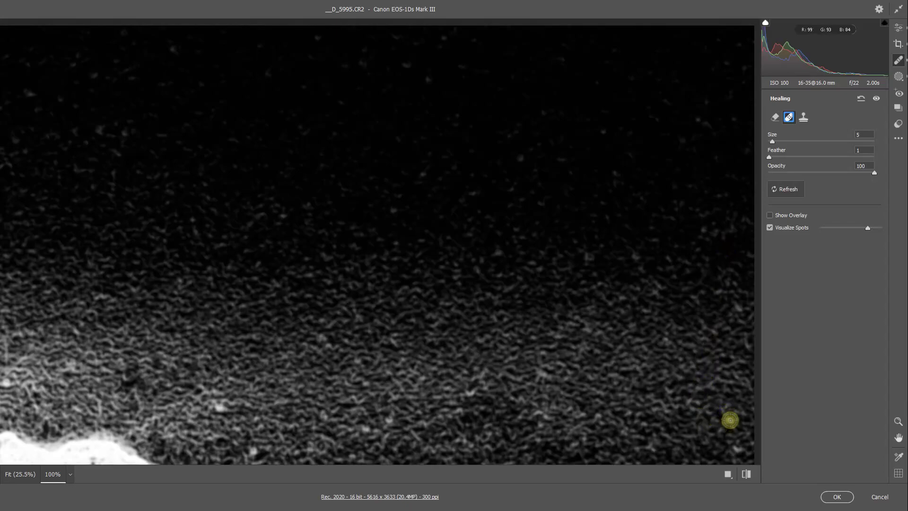
{"action": "left_click", "coordinate": [769, 227]}
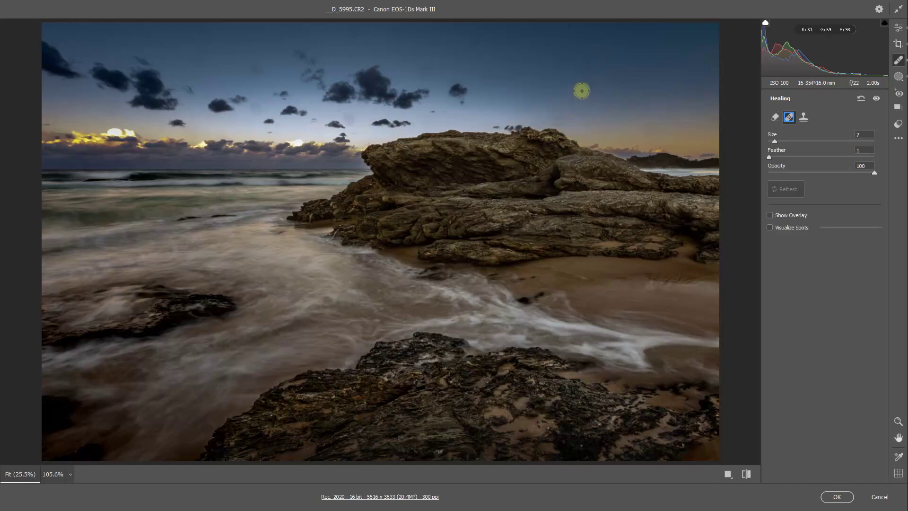
Step: Step the healing brush size up once with ] and back down once with [
{"action": "key", "text": "bracketright"}
{"action": "key", "text": "bracketright"}
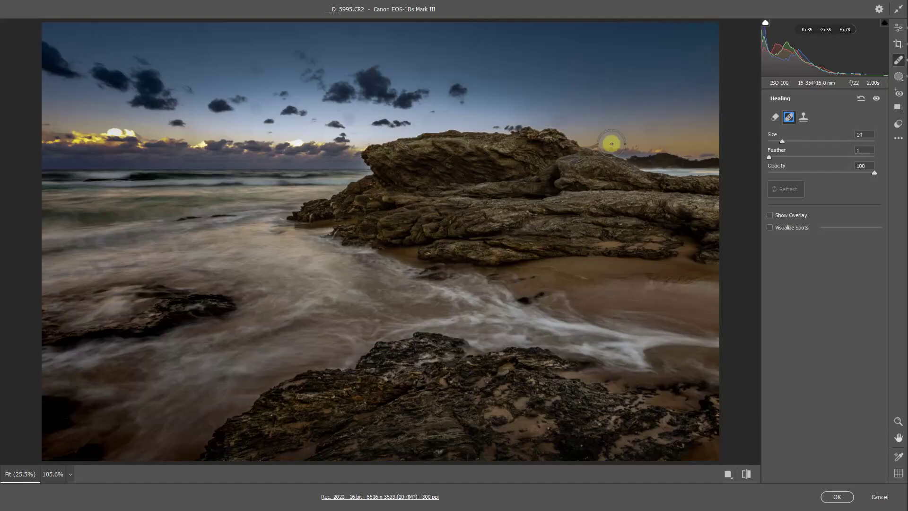
{"action": "key", "text": "bracketleft"}
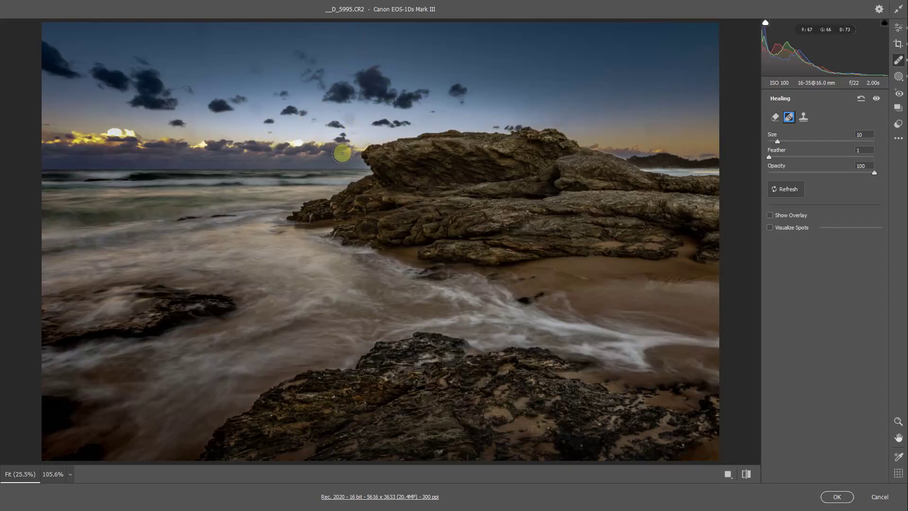
Step: Zoom into the clouds above the rock, shrink the brush, and heal two small sky spots
{"action": "left_click", "coordinate": [353, 157]}
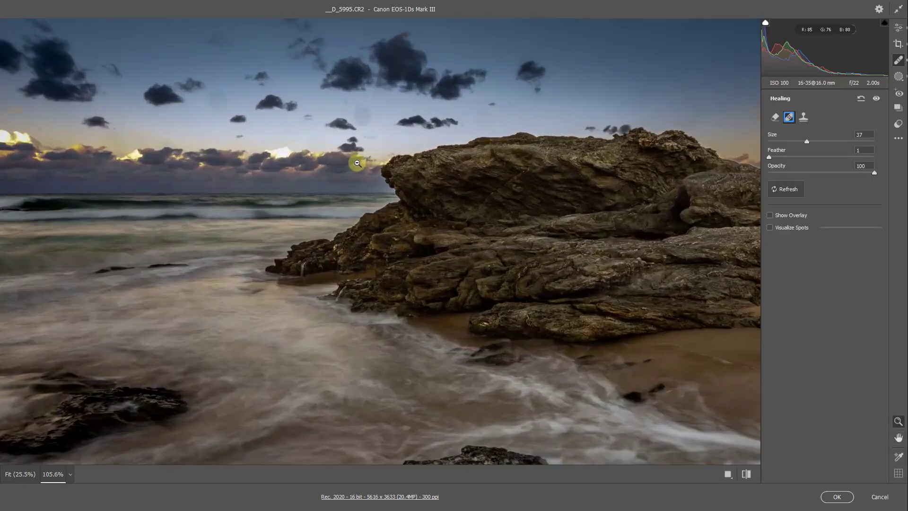
{"action": "key", "text": "space"}
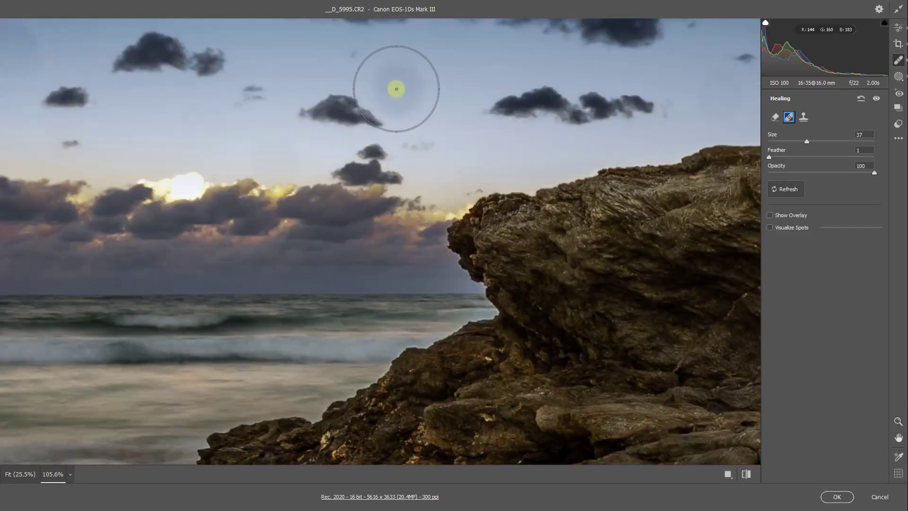
{"action": "key", "text": "bracketleft"}
{"action": "key", "text": "bracketleft"}
{"action": "key", "text": "bracketleft"}
{"action": "key", "text": "bracketleft"}
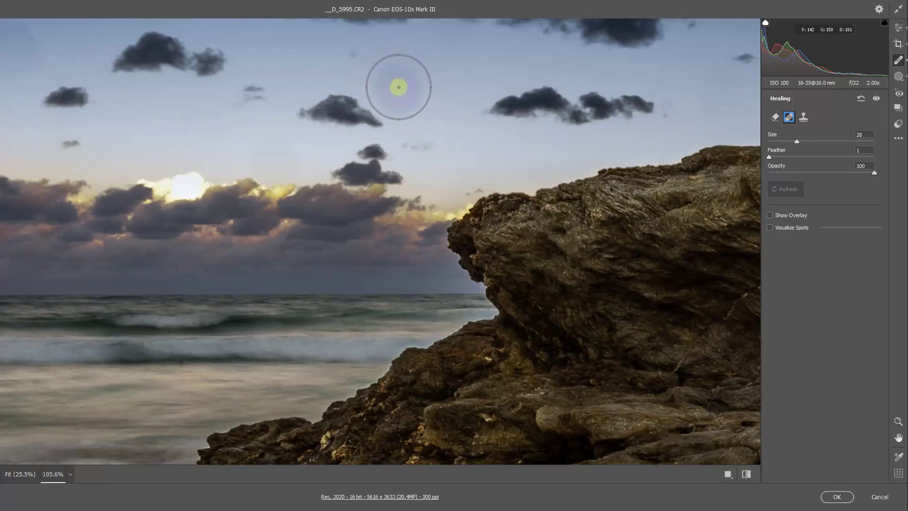
{"action": "left_click", "coordinate": [399, 89]}
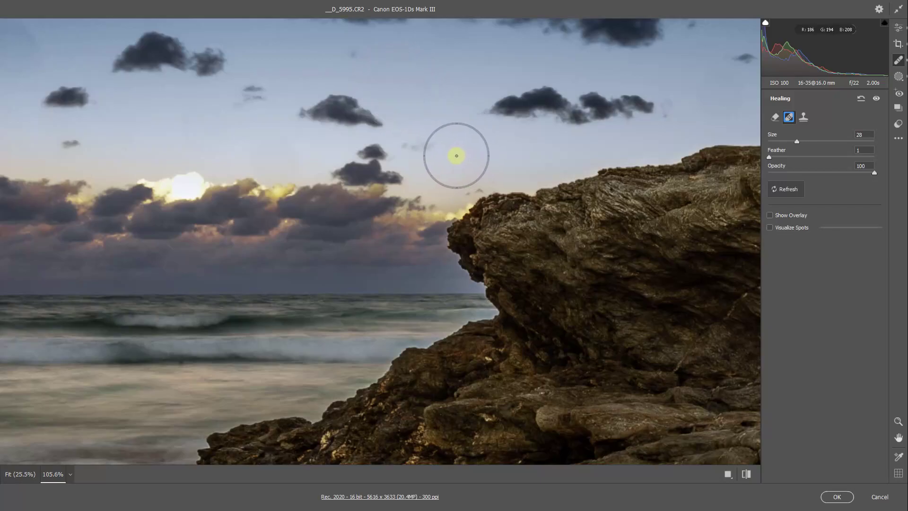
{"action": "left_click_drag", "start_coordinate": [309, 156], "coordinate": [539, 212]}
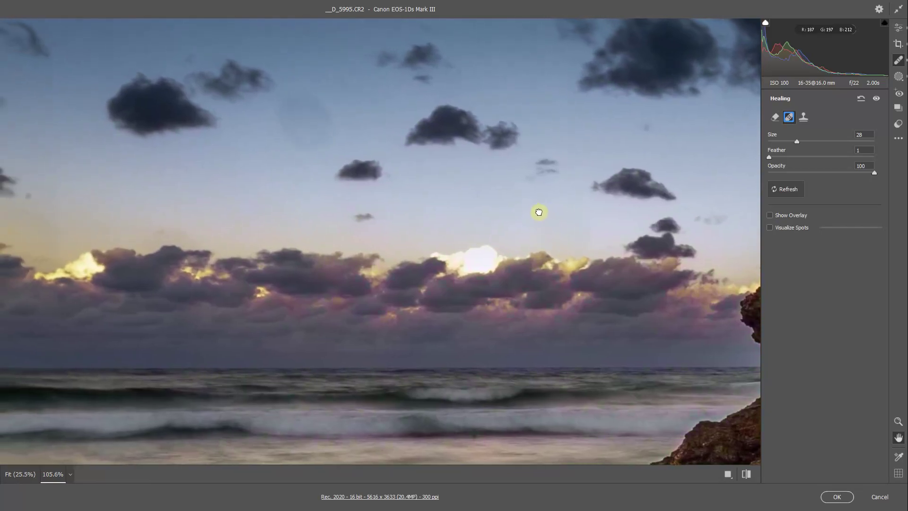
{"action": "left_click", "coordinate": [299, 120]}
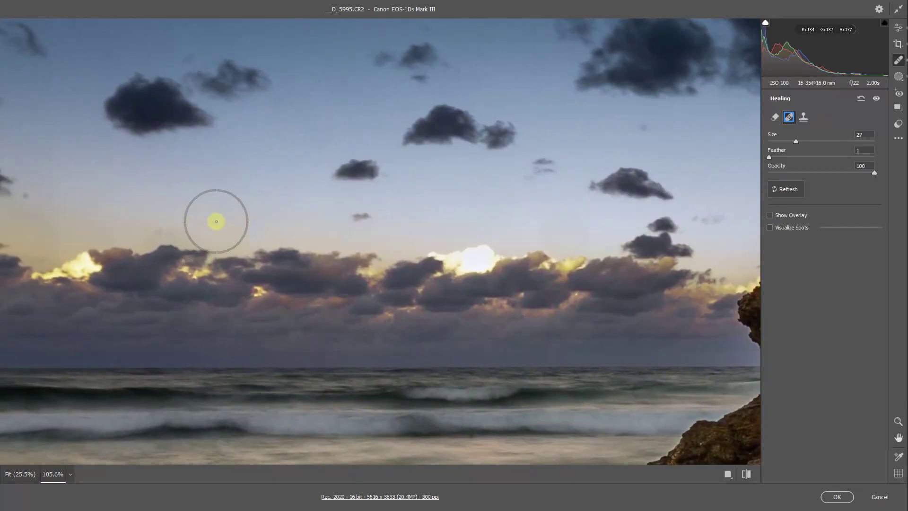
{"action": "left_click_drag", "start_coordinate": [284, 193], "coordinate": [287, 248]}
{"action": "scroll", "coordinate": [286, 248], "scroll_direction": "up", "scroll_amount": 6}
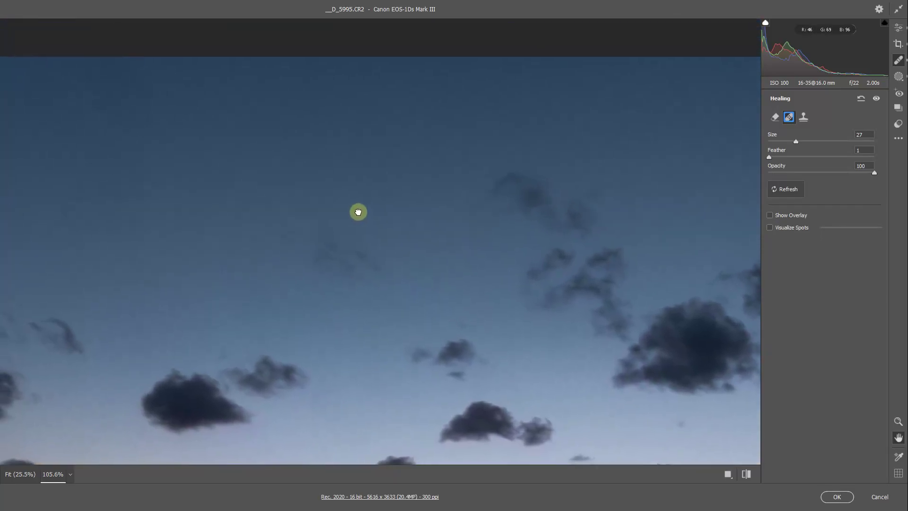
{"action": "left_click_drag", "start_coordinate": [357, 209], "coordinate": [549, 154]}
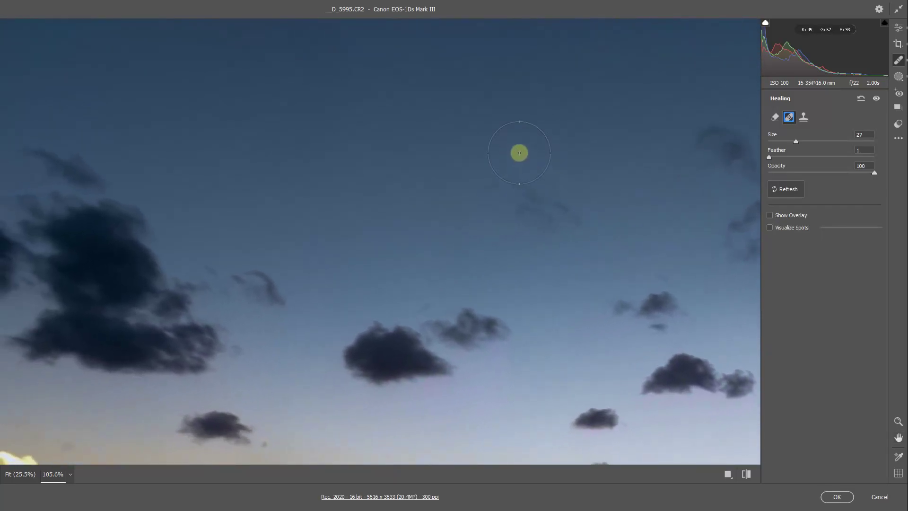
{"action": "key", "text": "ctrl+0"}
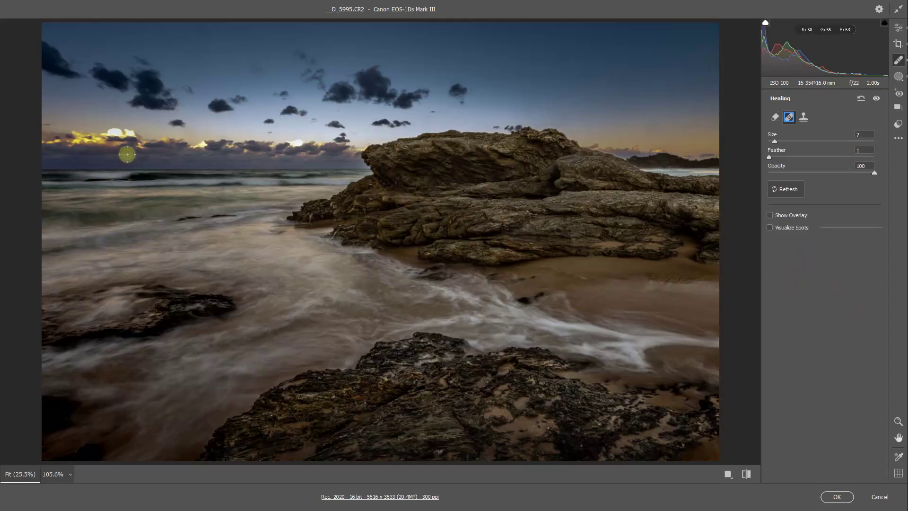
{"action": "key", "text": "ctrl+space"}
Step: Zoom into the horizon clouds, switch to Content-Aware Remove and paint over the bright cloud
{"action": "left_click", "coordinate": [142, 158]}
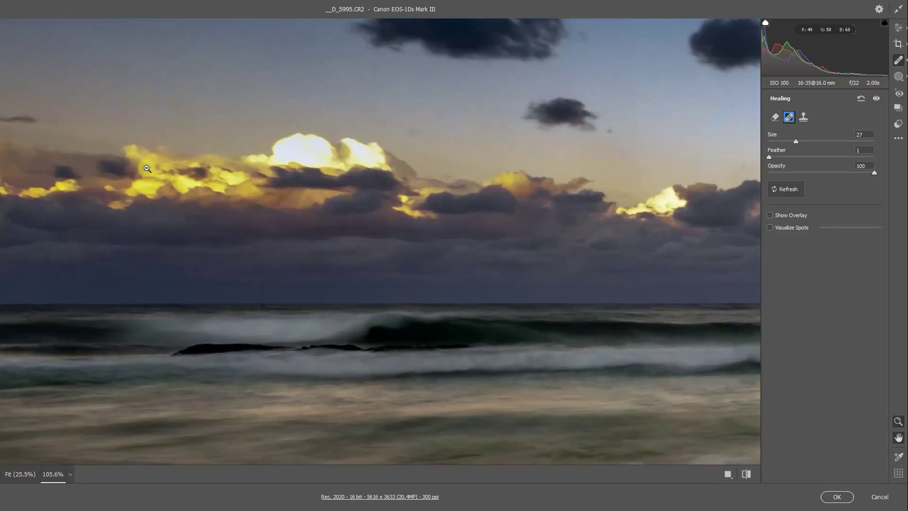
{"action": "left_click_drag", "start_coordinate": [371, 229], "coordinate": [189, 221]}
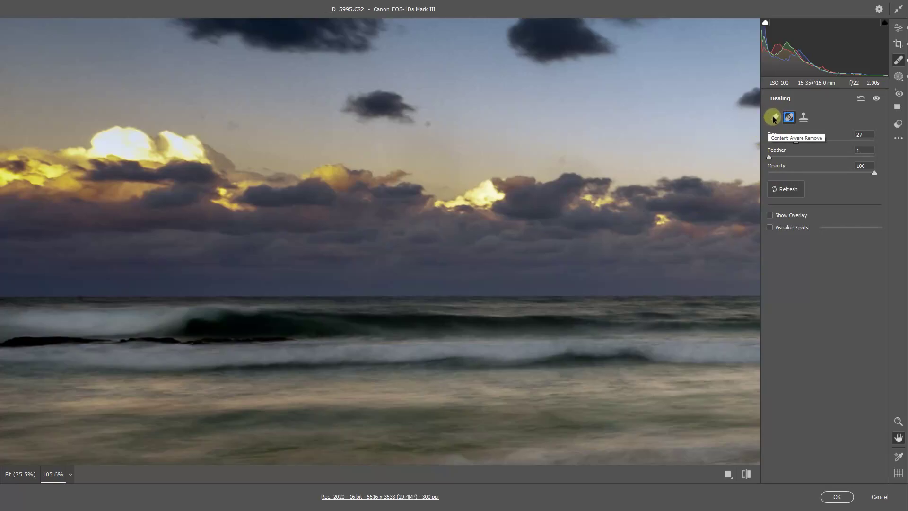
{"action": "left_click", "coordinate": [773, 117]}
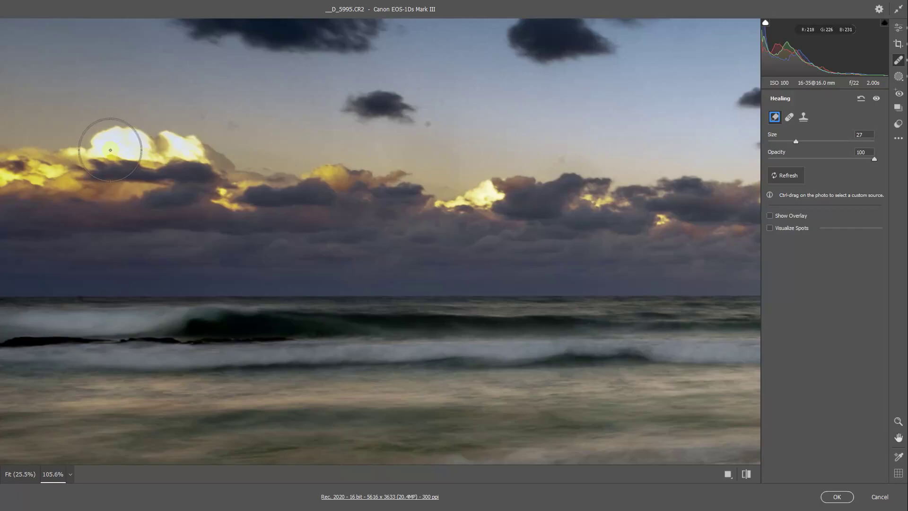
{"action": "left_click_drag", "start_coordinate": [107, 149], "coordinate": [179, 152]}
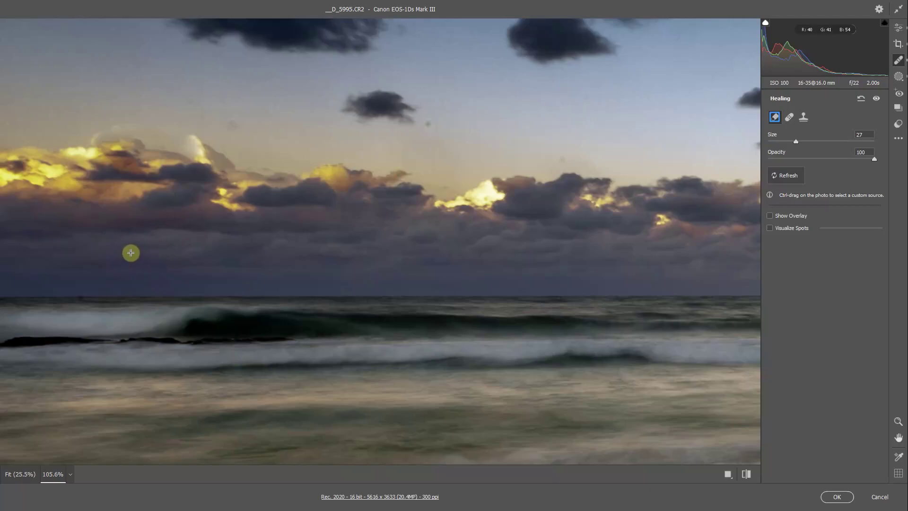
Step: Undo and retry the bright-cloud heal with a larger brush, then shrink the brush to size 10
{"action": "key", "text": "ctrl+z"}
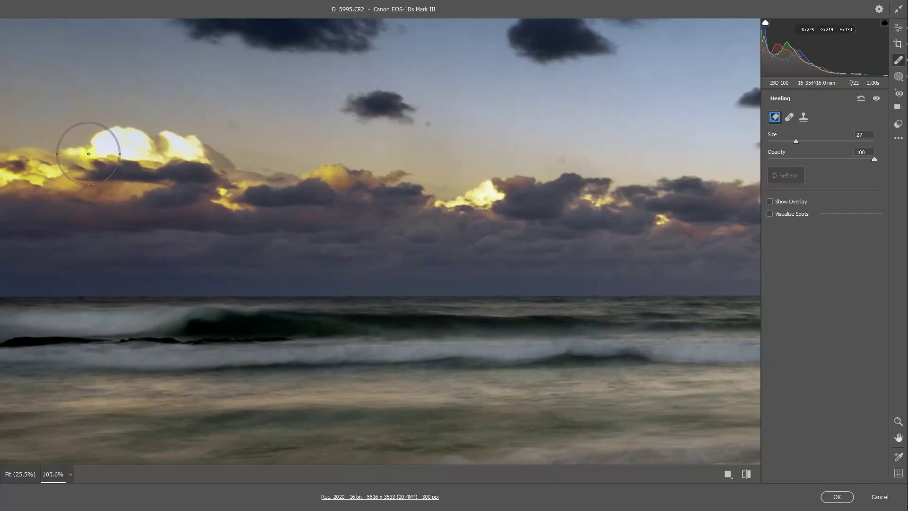
{"action": "key", "text": "bracketright"}
{"action": "key", "text": "bracketright"}
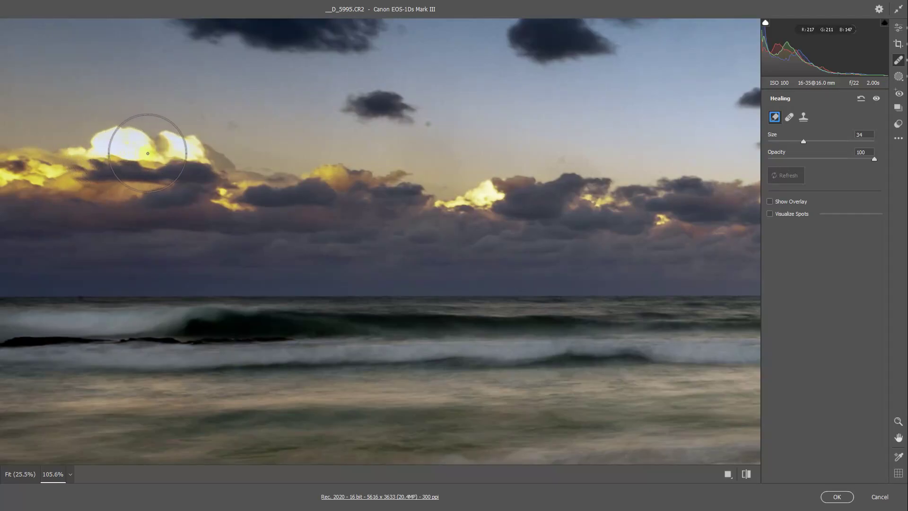
{"action": "left_click_drag", "start_coordinate": [148, 153], "coordinate": [191, 161]}
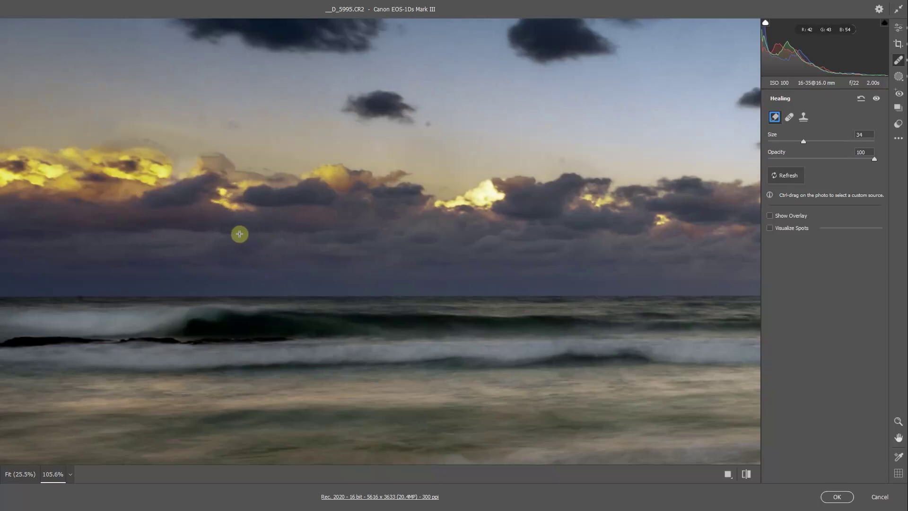
{"action": "key", "text": "ctrl+z"}
{"action": "key", "text": "bracketleft"}
{"action": "key", "text": "bracketleft"}
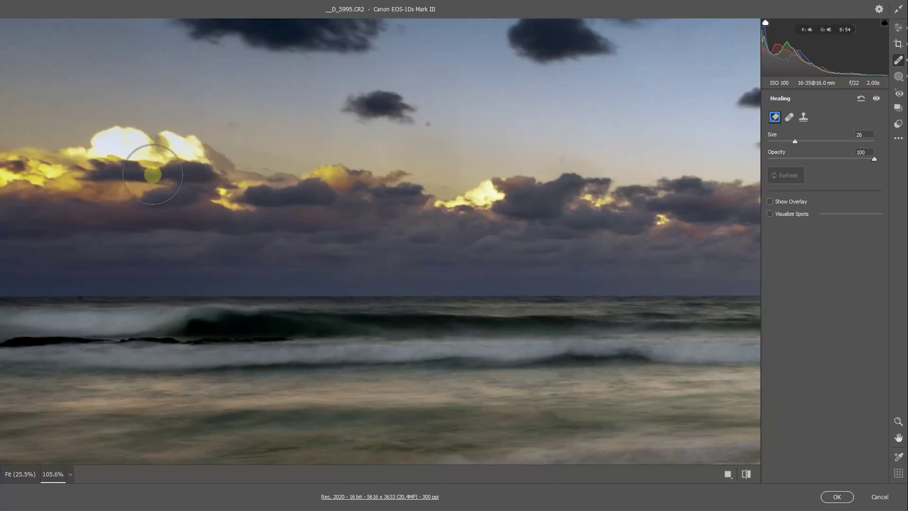
{"action": "key", "text": "bracketleft"}
{"action": "key", "text": "bracketleft"}
{"action": "key", "text": "bracketleft"}
{"action": "key", "text": "bracketleft"}
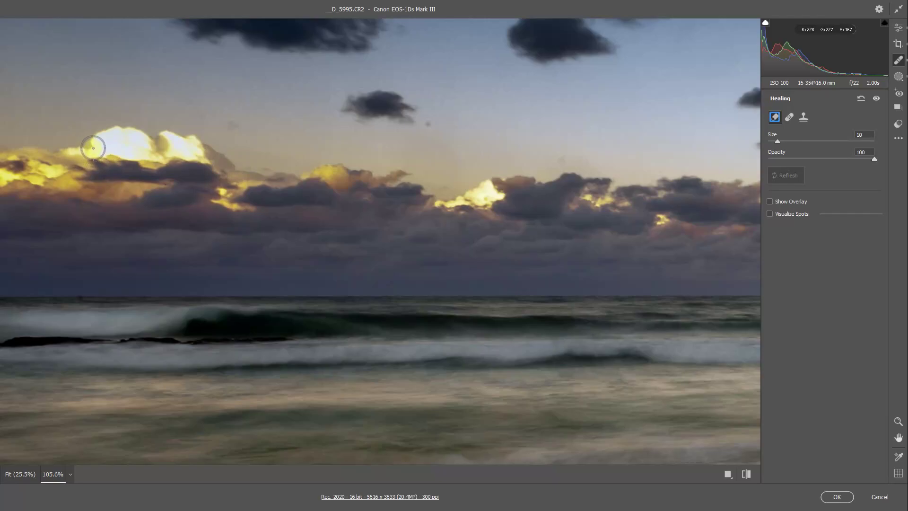
Step: Heal the left edge and top of the bright cloud, retrying with a smaller brush and new source
{"action": "mouse_move", "coordinate": [94, 148]}
{"action": "left_mouse_down"}
{"action": "mouse_move", "coordinate": [116, 137]}
{"action": "mouse_move", "coordinate": [99, 140]}
{"action": "mouse_move", "coordinate": [129, 135]}
{"action": "mouse_move", "coordinate": [151, 151]}
{"action": "mouse_move", "coordinate": [99, 152]}
{"action": "left_mouse_up"}
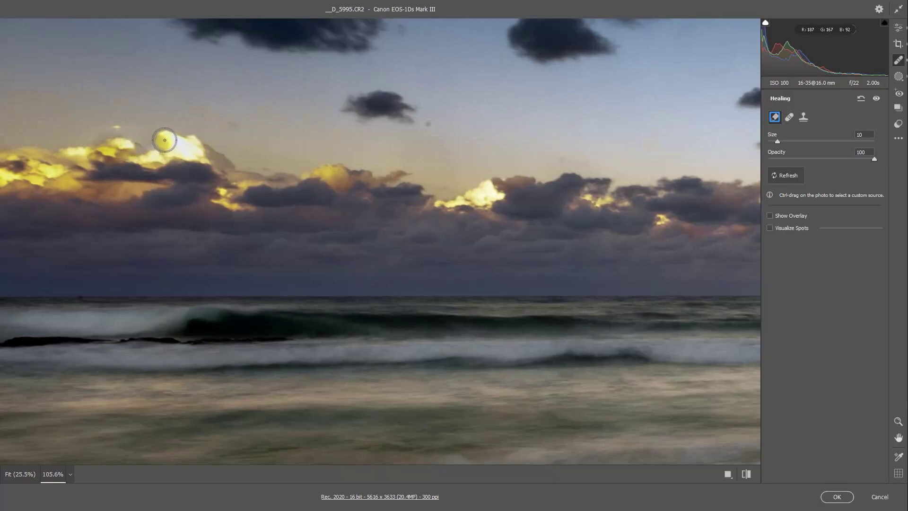
{"action": "mouse_move", "coordinate": [128, 126]}
{"action": "left_mouse_down"}
{"action": "mouse_move", "coordinate": [105, 130]}
{"action": "mouse_move", "coordinate": [94, 145]}
{"action": "left_mouse_up"}
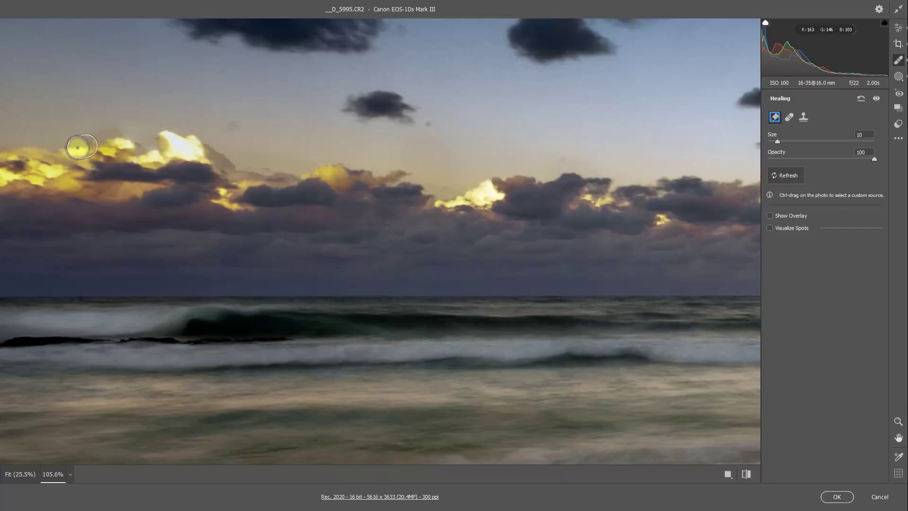
{"action": "left_click_drag", "start_coordinate": [119, 139], "coordinate": [133, 142]}
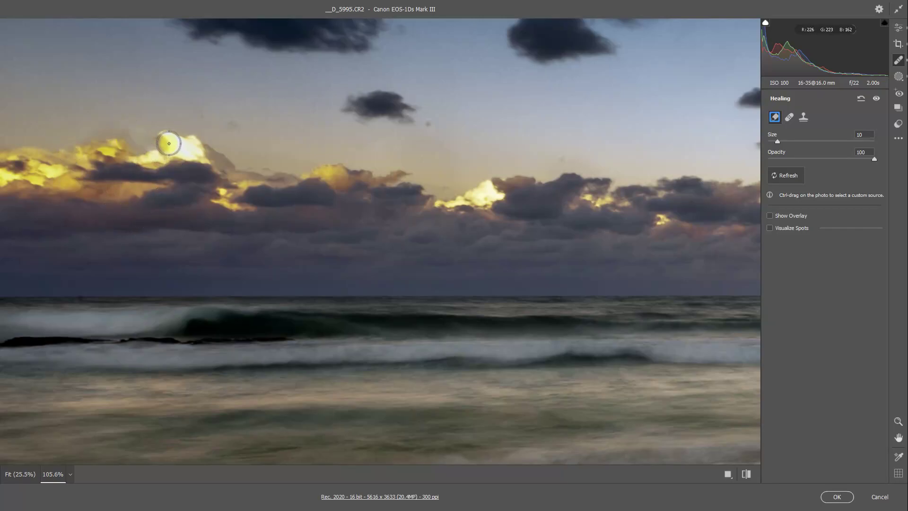
{"action": "mouse_move", "coordinate": [165, 138]}
{"action": "left_mouse_down"}
{"action": "mouse_move", "coordinate": [196, 148]}
{"action": "mouse_move", "coordinate": [169, 160]}
{"action": "left_mouse_up"}
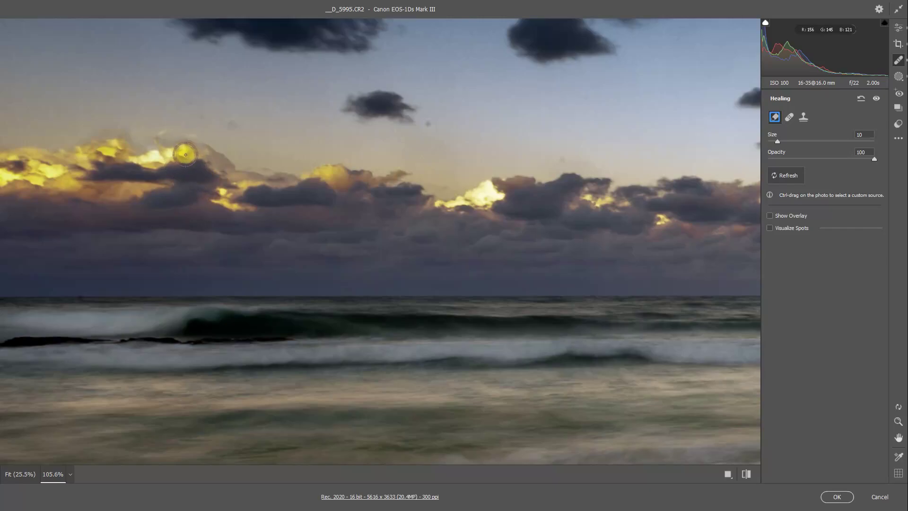
{"action": "key", "text": "ctrl+z"}
{"action": "key", "text": "bracketleft"}
{"action": "key", "text": "bracketleft"}
{"action": "key", "text": "bracketleft"}
{"action": "key", "text": "bracketleft"}
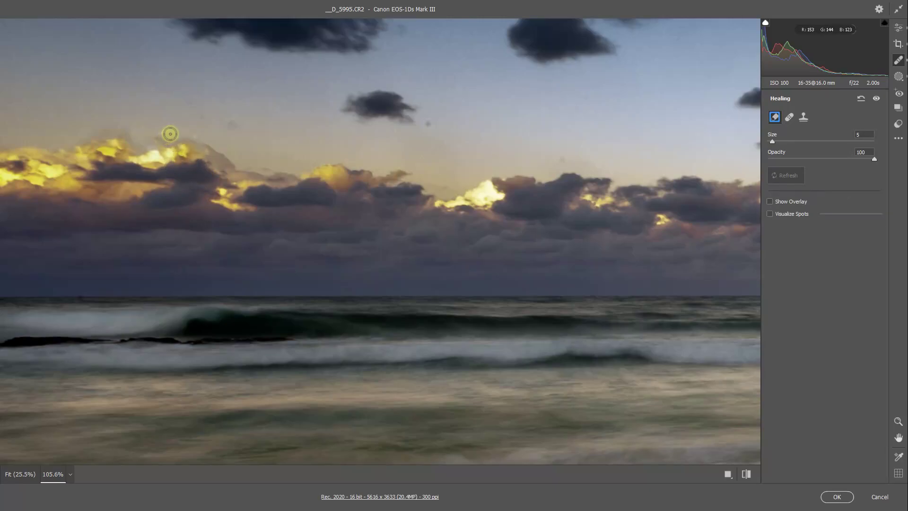
{"action": "left_click", "coordinate": [153, 139]}
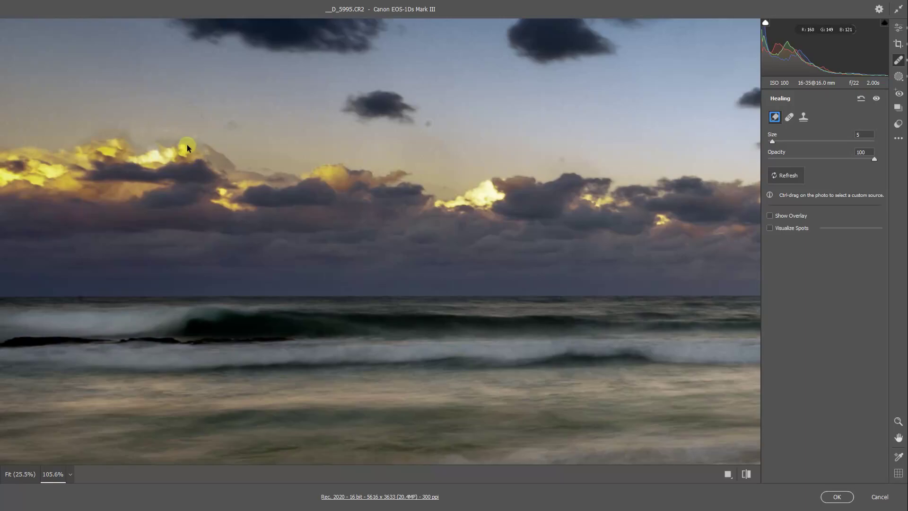
{"action": "left_click_drag", "start_coordinate": [188, 148], "coordinate": [194, 138]}
Step: Heal the bright highlights in the middle clouds, then pan right along the horizon
{"action": "left_click_drag", "start_coordinate": [499, 196], "coordinate": [483, 199]}
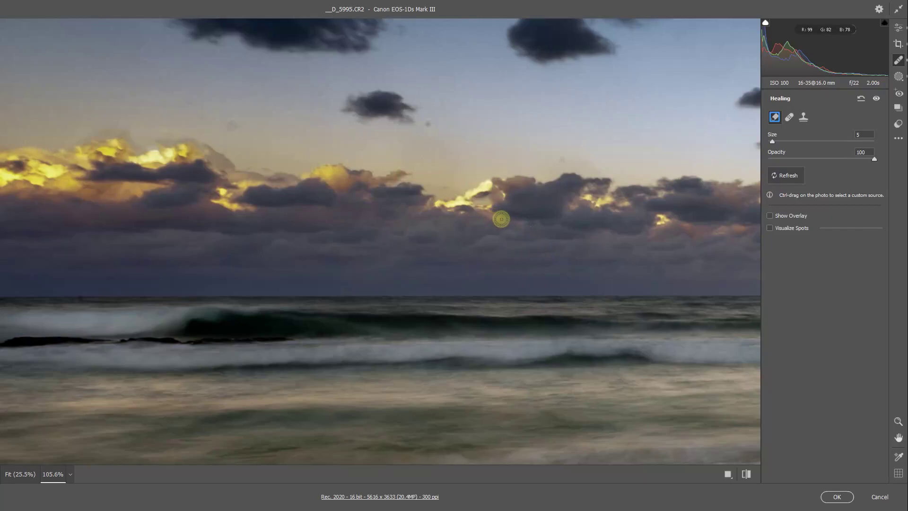
{"action": "key", "text": "ctrl+z"}
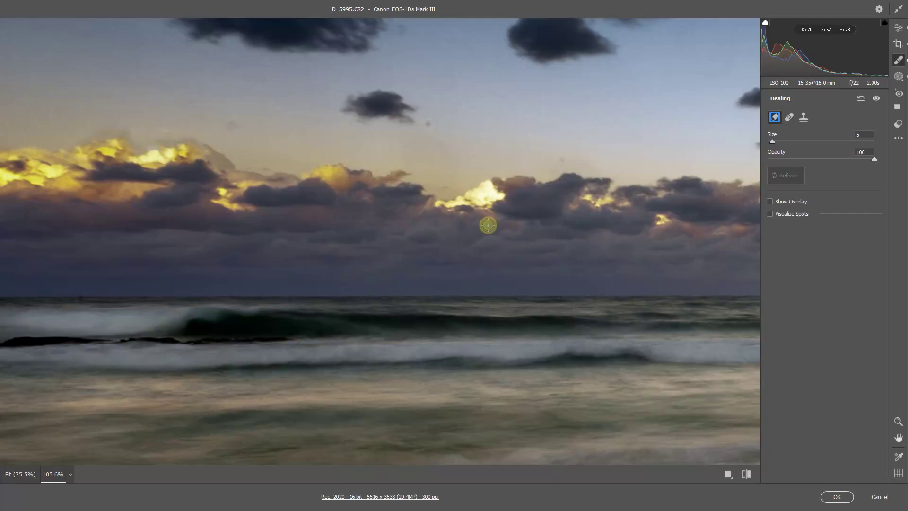
{"action": "key", "text": "bracketright"}
{"action": "key", "text": "bracketright"}
{"action": "key", "text": "bracketright"}
{"action": "key", "text": "bracketright"}
{"action": "key", "text": "bracketright"}
{"action": "key", "text": "bracketright"}
{"action": "key", "text": "bracketright"}
{"action": "key", "text": "bracketright"}
{"action": "key", "text": "bracketright"}
{"action": "key", "text": "bracketright"}
{"action": "key", "text": "bracketright"}
{"action": "key", "text": "bracketright"}
{"action": "key", "text": "bracketright"}
{"action": "key", "text": "bracketright"}
{"action": "key", "text": "bracketright"}
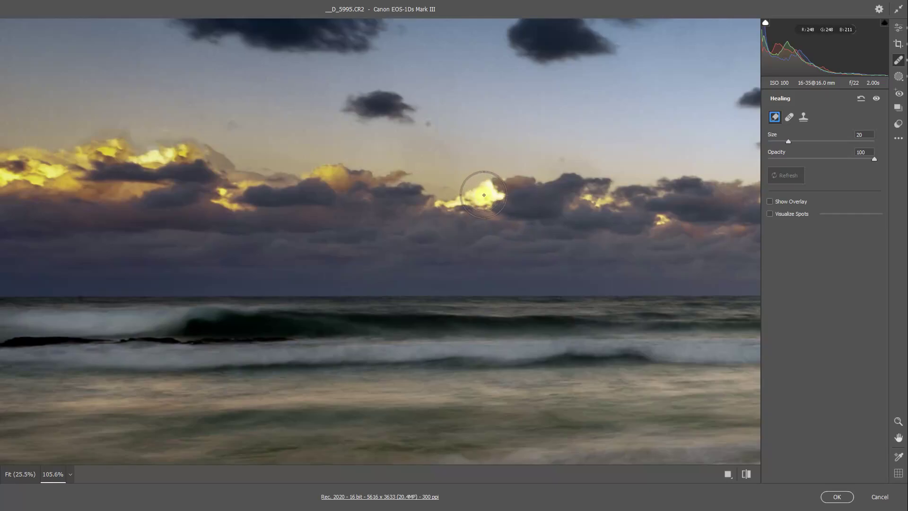
{"action": "left_click", "coordinate": [486, 194]}
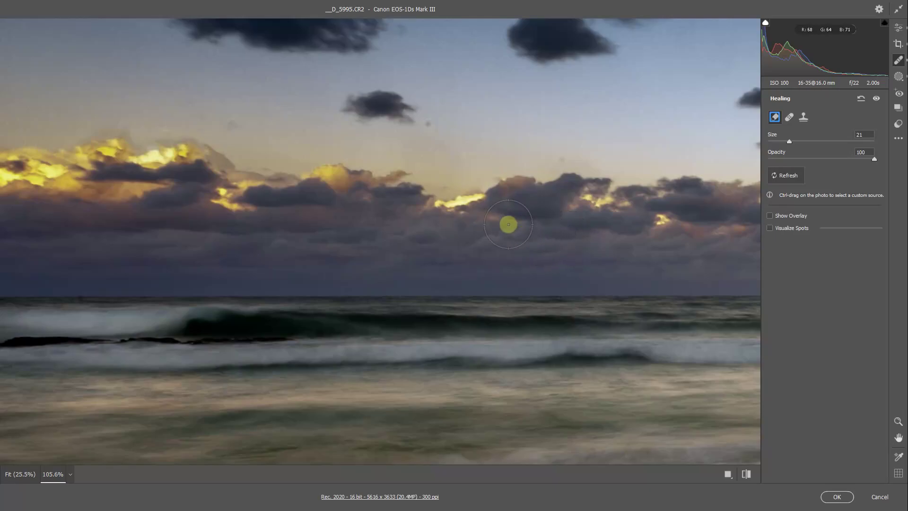
{"action": "key", "text": "bracketleft"}
{"action": "key", "text": "bracketleft"}
{"action": "key", "text": "bracketleft"}
{"action": "key", "text": "bracketleft"}
{"action": "key", "text": "bracketleft"}
{"action": "key", "text": "bracketleft"}
{"action": "key", "text": "bracketleft"}
{"action": "key", "text": "bracketleft"}
{"action": "key", "text": "bracketleft"}
{"action": "key", "text": "bracketleft"}
{"action": "key", "text": "bracketleft"}
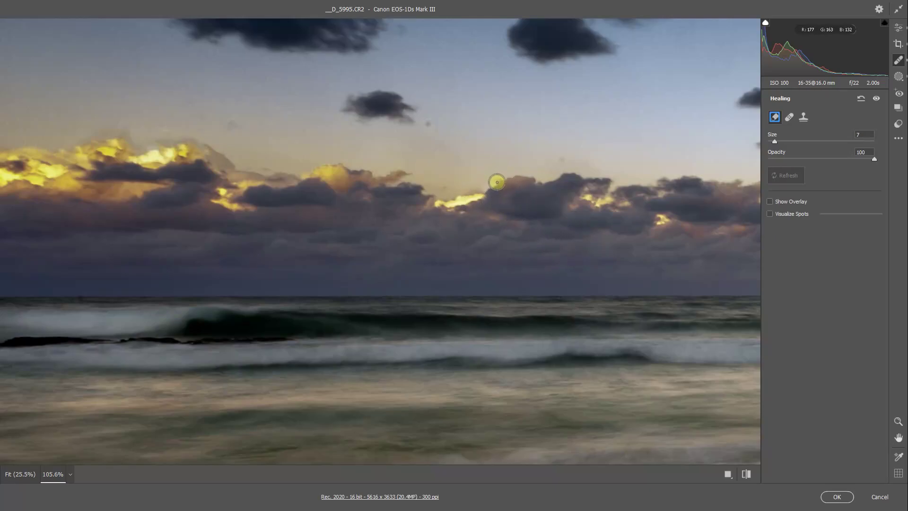
{"action": "left_click", "coordinate": [521, 208]}
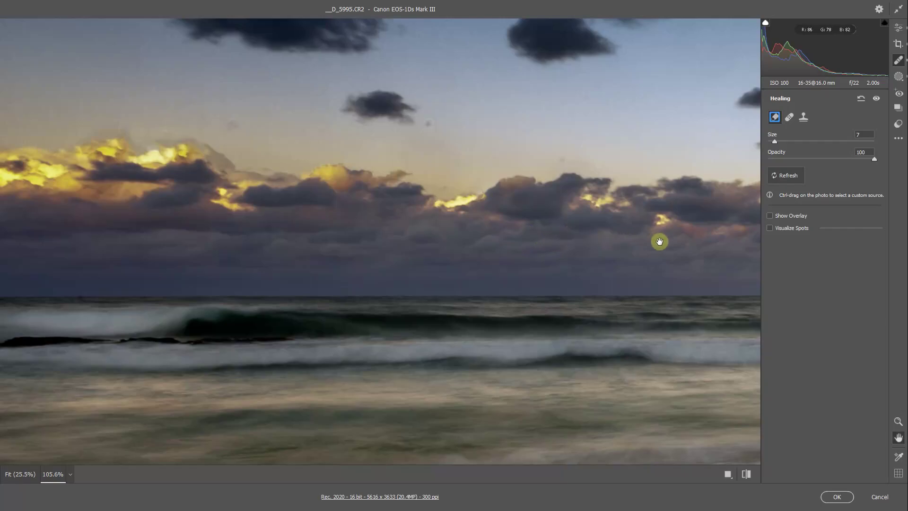
{"action": "left_click_drag", "start_coordinate": [658, 241], "coordinate": [474, 233]}
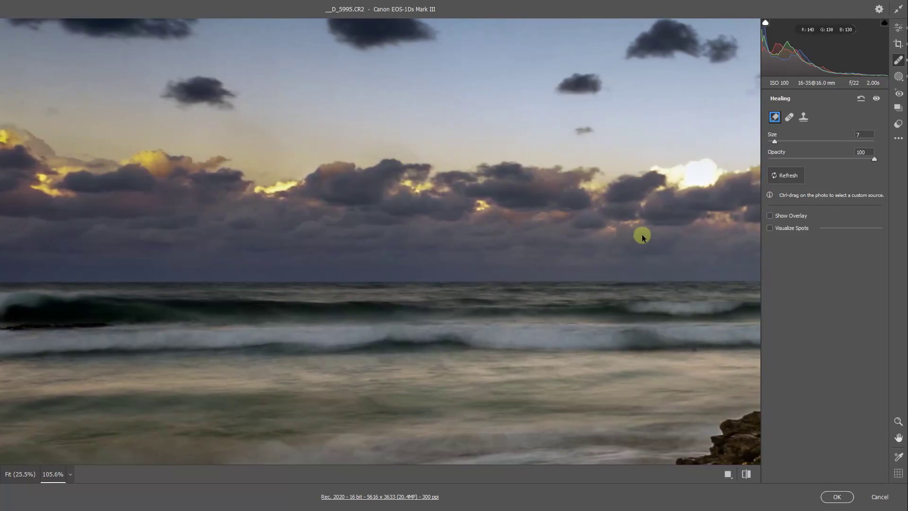
{"action": "left_click_drag", "start_coordinate": [697, 239], "coordinate": [334, 247]}
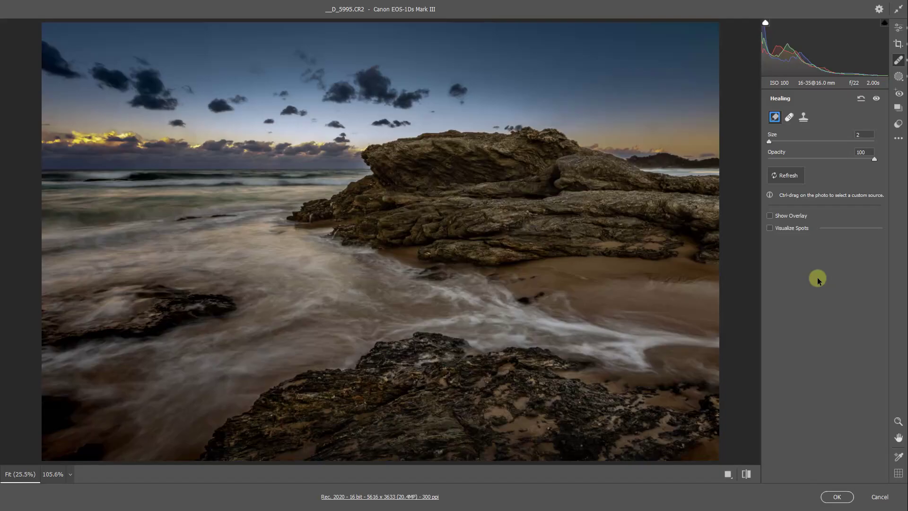
Step: Back in the Basic panel, raise Exposure from -2.50 to -2.20
{"action": "left_click", "coordinate": [898, 28]}
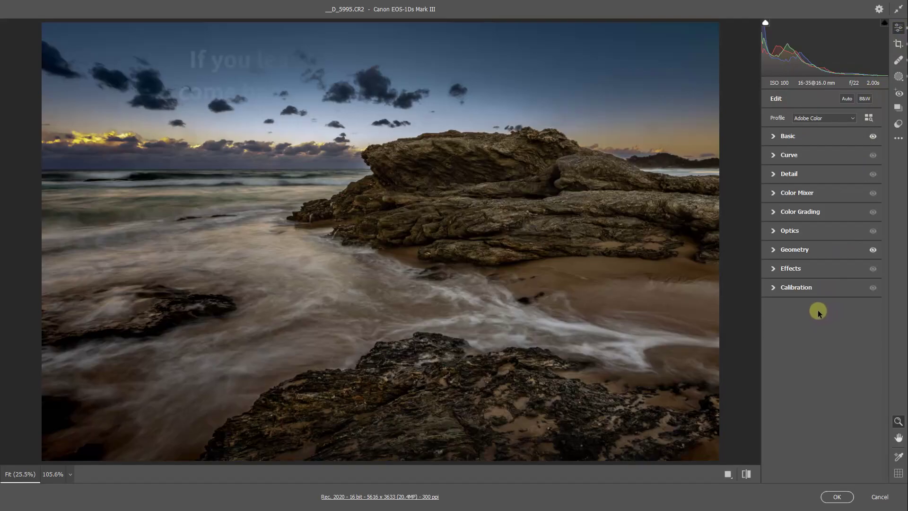
{"action": "left_click", "coordinate": [773, 135]}
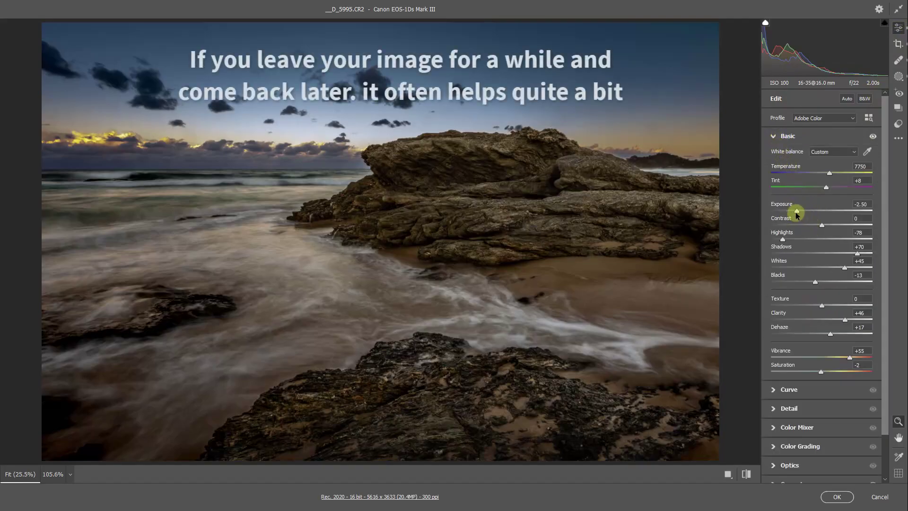
{"action": "left_click_drag", "start_coordinate": [797, 213], "coordinate": [800, 214]}
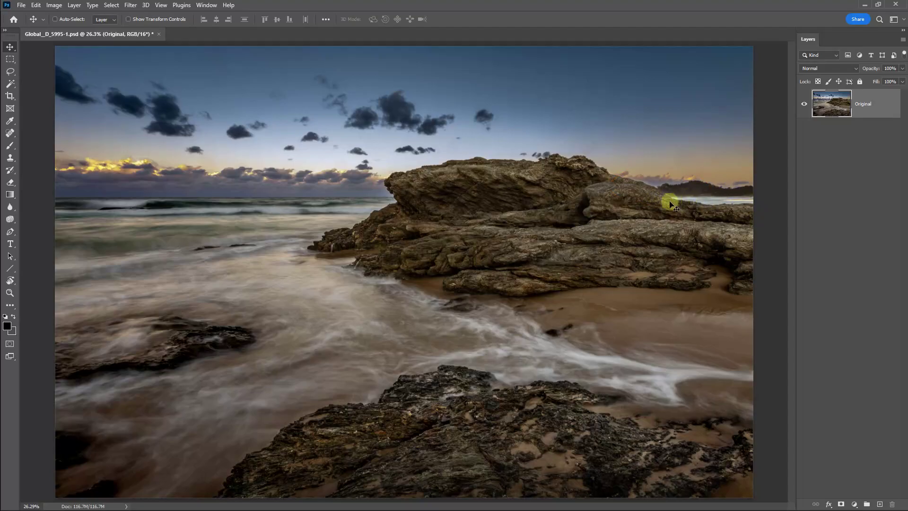
Step: Select the Burn Tool with Range set to Highlights and darken the rock edge
{"action": "left_click", "coordinate": [13, 223]}
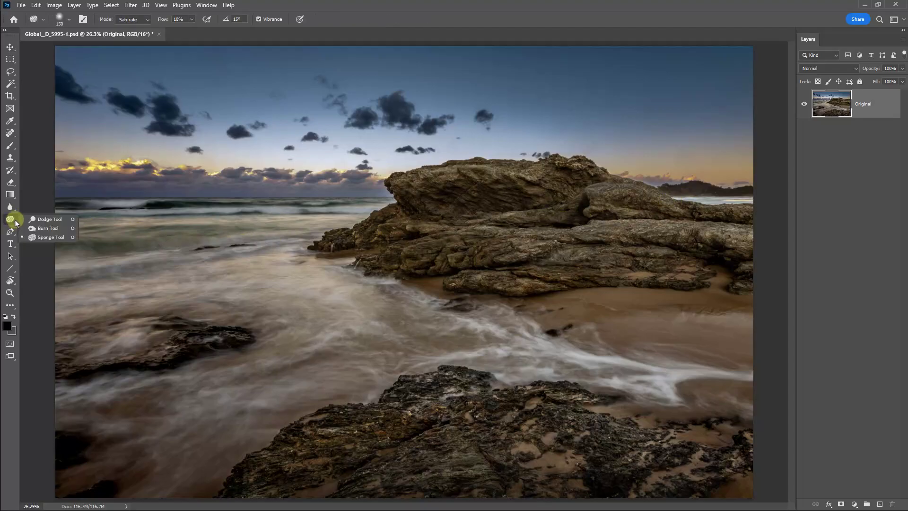
{"action": "left_click", "coordinate": [48, 228]}
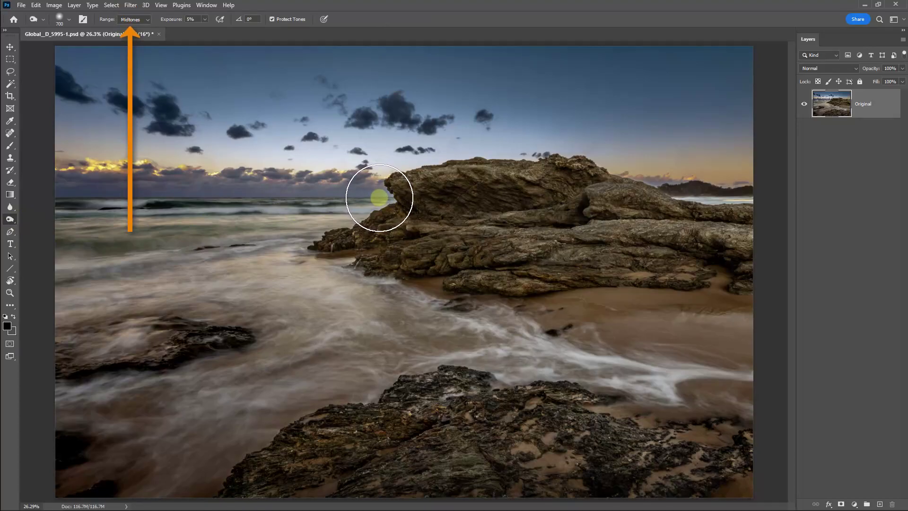
{"action": "left_click", "coordinate": [147, 21]}
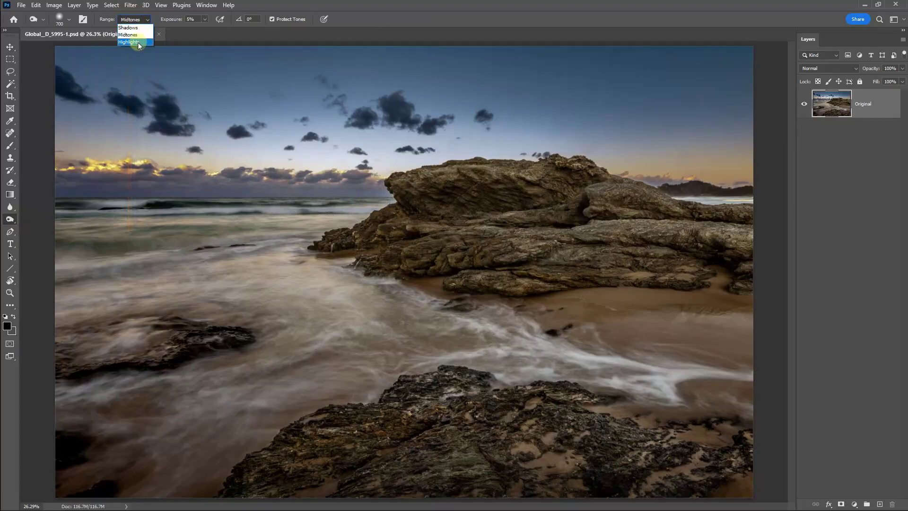
{"action": "left_click", "coordinate": [139, 42]}
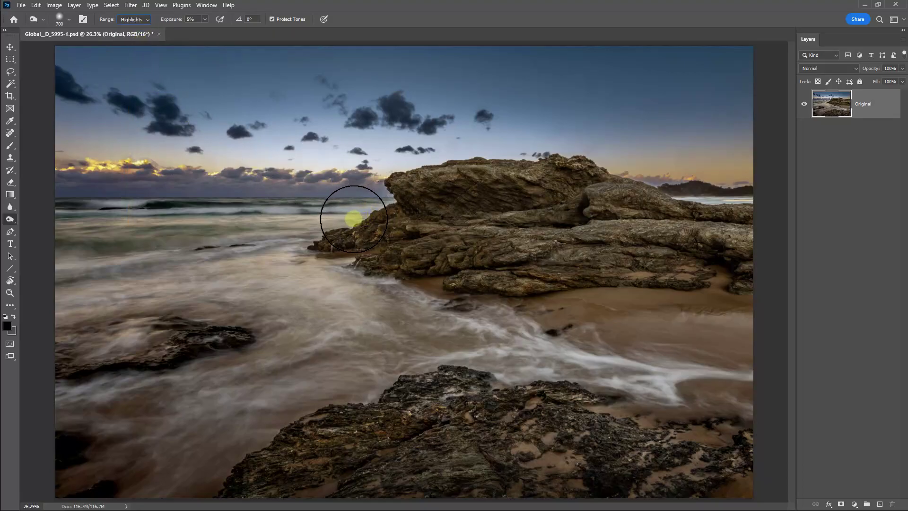
{"action": "mouse_move", "coordinate": [353, 219]}
{"action": "left_mouse_down"}
{"action": "mouse_move", "coordinate": [364, 212]}
{"action": "mouse_move", "coordinate": [369, 227]}
{"action": "mouse_move", "coordinate": [385, 206]}
{"action": "mouse_move", "coordinate": [357, 225]}
{"action": "mouse_move", "coordinate": [356, 240]}
{"action": "mouse_move", "coordinate": [427, 195]}
{"action": "mouse_move", "coordinate": [464, 204]}
{"action": "left_mouse_up"}
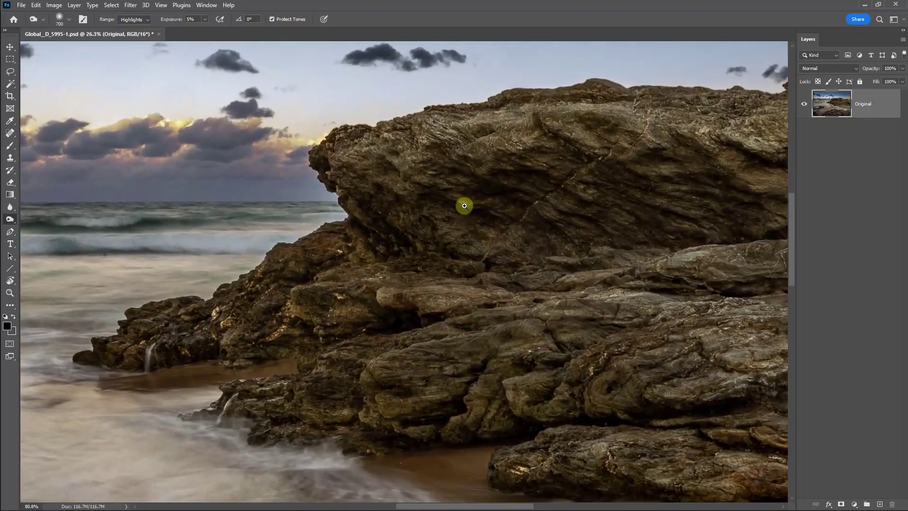
Step: With a finer burn brush, darken the bright rim along the rock's left edge, then fit the photo
{"action": "key", "text": "bracketleft"}
{"action": "key", "text": "bracketleft"}
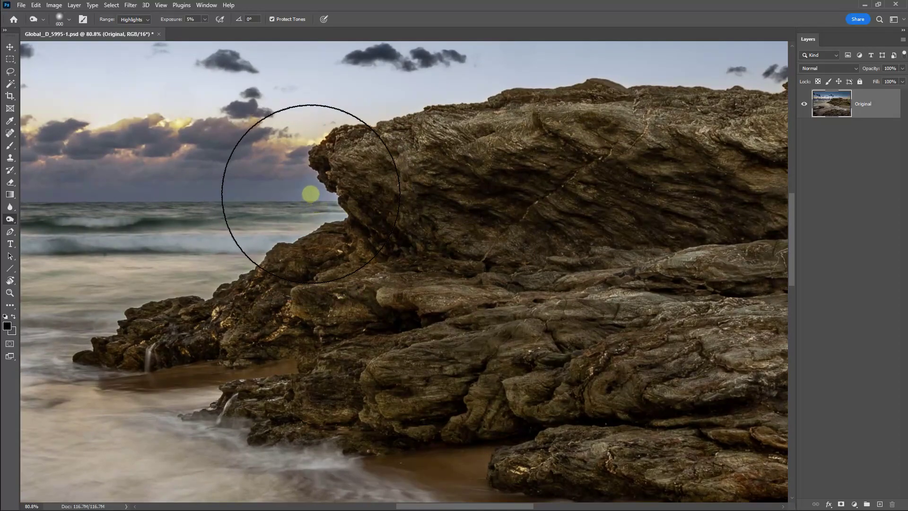
{"action": "key", "text": "bracketleft"}
{"action": "key", "text": "bracketleft"}
{"action": "key", "text": "bracketleft"}
{"action": "key", "text": "bracketleft"}
{"action": "key", "text": "bracketleft"}
{"action": "key", "text": "bracketleft"}
{"action": "key", "text": "bracketleft"}
{"action": "key", "text": "bracketleft"}
{"action": "key", "text": "bracketleft"}
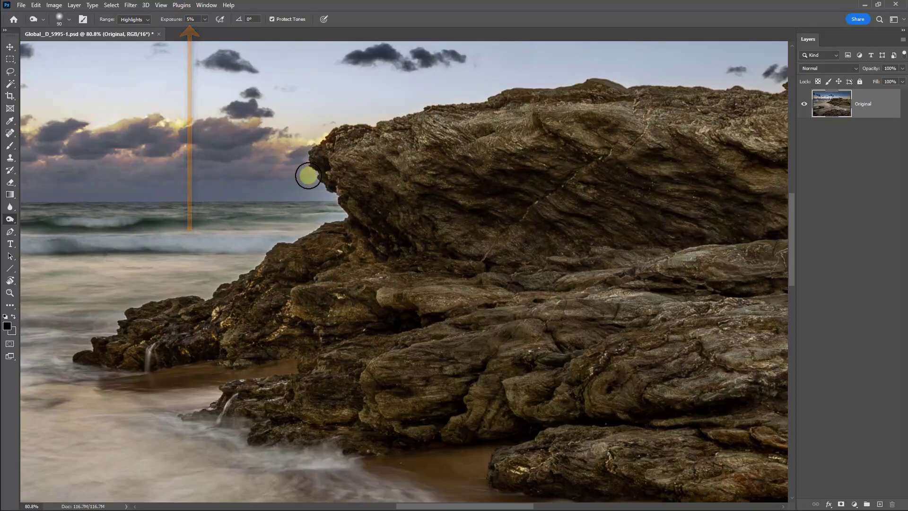
{"action": "mouse_move", "coordinate": [307, 177]}
{"action": "left_mouse_down"}
{"action": "mouse_move", "coordinate": [349, 216]}
{"action": "mouse_move", "coordinate": [316, 161]}
{"action": "mouse_move", "coordinate": [334, 212]}
{"action": "mouse_move", "coordinate": [319, 178]}
{"action": "mouse_move", "coordinate": [351, 218]}
{"action": "mouse_move", "coordinate": [328, 173]}
{"action": "mouse_move", "coordinate": [380, 224]}
{"action": "mouse_move", "coordinate": [302, 238]}
{"action": "mouse_move", "coordinate": [310, 240]}
{"action": "mouse_move", "coordinate": [331, 174]}
{"action": "mouse_move", "coordinate": [337, 203]}
{"action": "mouse_move", "coordinate": [321, 168]}
{"action": "mouse_move", "coordinate": [390, 238]}
{"action": "mouse_move", "coordinate": [238, 267]}
{"action": "mouse_move", "coordinate": [278, 253]}
{"action": "mouse_move", "coordinate": [208, 312]}
{"action": "mouse_move", "coordinate": [240, 291]}
{"action": "mouse_move", "coordinate": [223, 304]}
{"action": "mouse_move", "coordinate": [277, 287]}
{"action": "mouse_move", "coordinate": [345, 234]}
{"action": "mouse_move", "coordinate": [318, 171]}
{"action": "mouse_move", "coordinate": [319, 144]}
{"action": "mouse_move", "coordinate": [312, 167]}
{"action": "mouse_move", "coordinate": [465, 209]}
{"action": "mouse_move", "coordinate": [408, 223]}
{"action": "mouse_move", "coordinate": [334, 219]}
{"action": "mouse_move", "coordinate": [622, 237]}
{"action": "mouse_move", "coordinate": [705, 228]}
{"action": "mouse_move", "coordinate": [163, 199]}
{"action": "mouse_move", "coordinate": [323, 203]}
{"action": "mouse_move", "coordinate": [471, 144]}
{"action": "mouse_move", "coordinate": [408, 110]}
{"action": "left_mouse_up"}
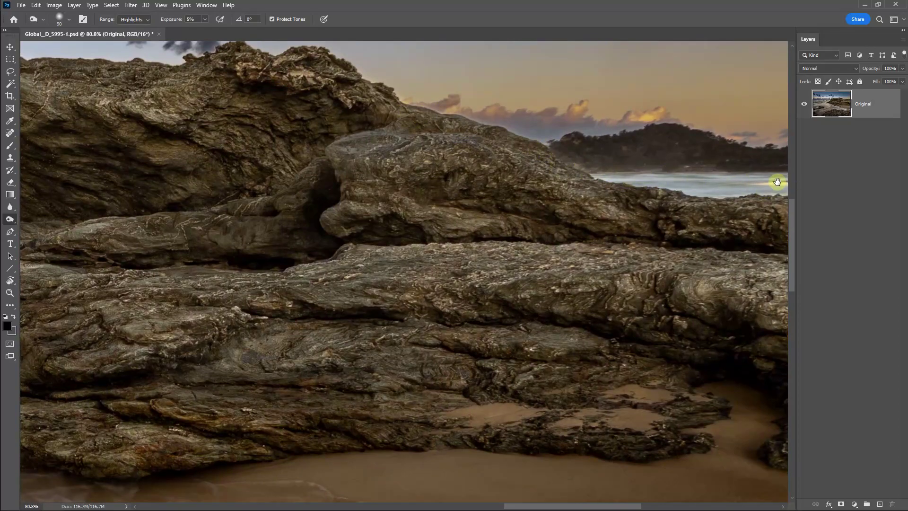
{"action": "left_click_drag", "start_coordinate": [647, 184], "coordinate": [410, 184]}
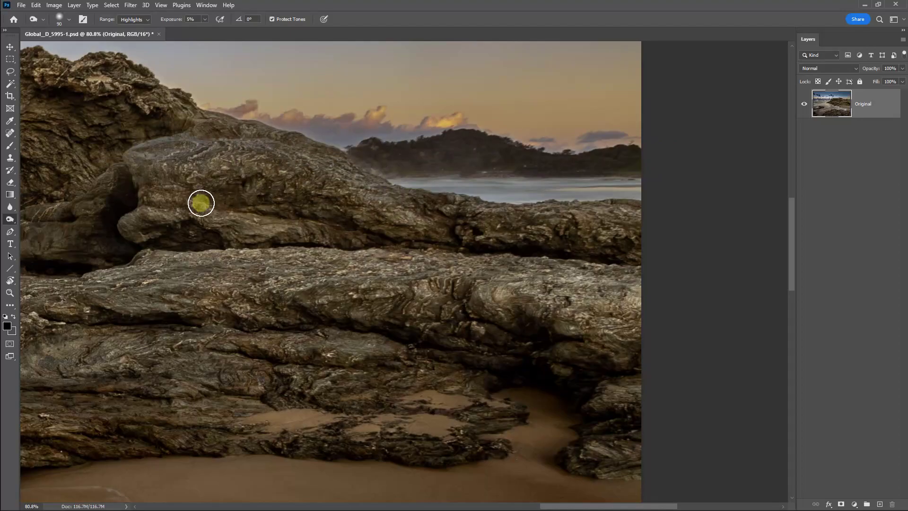
{"action": "key", "text": "ctrl+0"}
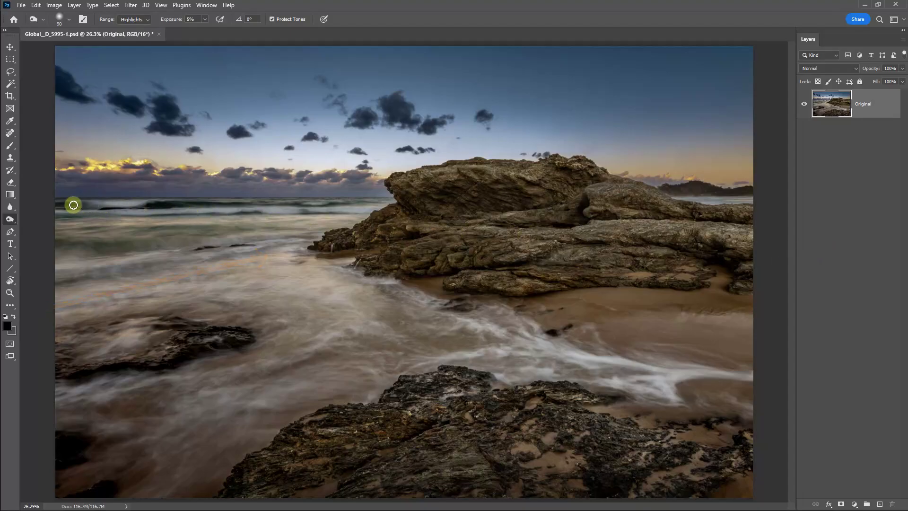
{"action": "left_click", "coordinate": [14, 223]}
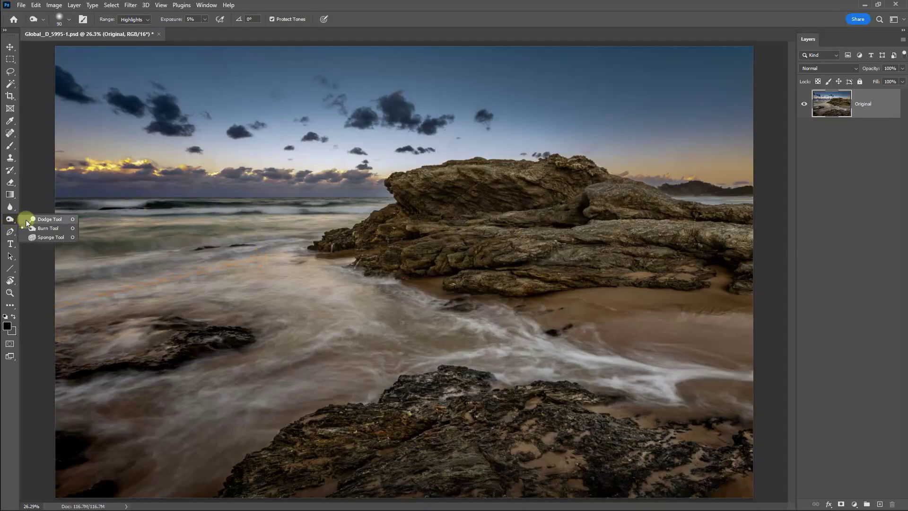
Step: Dodge the swirling foreground water, then set Range to Midtones and resize the brush for the waves
{"action": "left_click", "coordinate": [38, 218]}
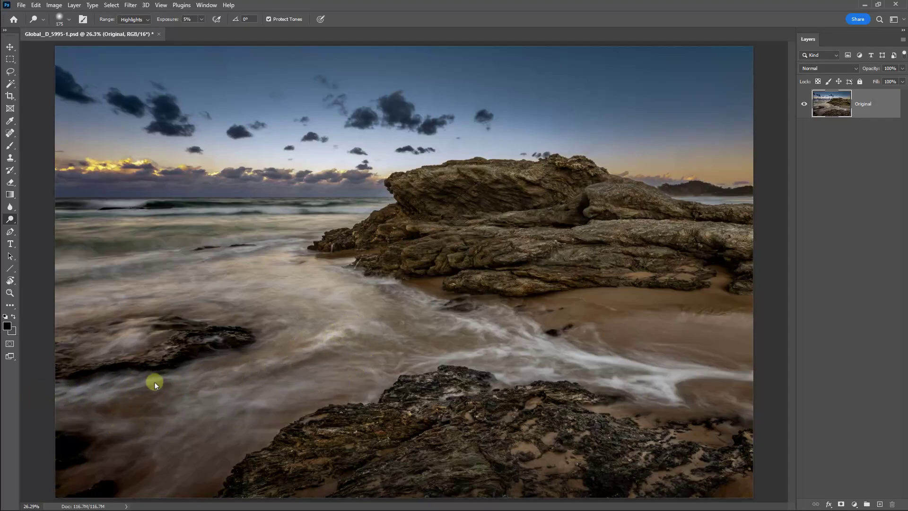
{"action": "mouse_move", "coordinate": [338, 331]}
{"action": "left_mouse_down"}
{"action": "mouse_move", "coordinate": [348, 352]}
{"action": "mouse_move", "coordinate": [339, 360]}
{"action": "mouse_move", "coordinate": [138, 392]}
{"action": "mouse_move", "coordinate": [186, 373]}
{"action": "mouse_move", "coordinate": [170, 425]}
{"action": "mouse_move", "coordinate": [210, 406]}
{"action": "mouse_move", "coordinate": [218, 389]}
{"action": "mouse_move", "coordinate": [146, 439]}
{"action": "mouse_move", "coordinate": [250, 387]}
{"action": "mouse_move", "coordinate": [144, 432]}
{"action": "mouse_move", "coordinate": [335, 368]}
{"action": "mouse_move", "coordinate": [163, 427]}
{"action": "mouse_move", "coordinate": [352, 377]}
{"action": "mouse_move", "coordinate": [159, 423]}
{"action": "mouse_move", "coordinate": [330, 389]}
{"action": "mouse_move", "coordinate": [291, 383]}
{"action": "mouse_move", "coordinate": [151, 413]}
{"action": "mouse_move", "coordinate": [371, 362]}
{"action": "mouse_move", "coordinate": [248, 369]}
{"action": "mouse_move", "coordinate": [311, 336]}
{"action": "mouse_move", "coordinate": [409, 341]}
{"action": "mouse_move", "coordinate": [493, 364]}
{"action": "mouse_move", "coordinate": [537, 364]}
{"action": "mouse_move", "coordinate": [537, 343]}
{"action": "mouse_move", "coordinate": [487, 324]}
{"action": "mouse_move", "coordinate": [568, 363]}
{"action": "mouse_move", "coordinate": [448, 318]}
{"action": "mouse_move", "coordinate": [415, 293]}
{"action": "mouse_move", "coordinate": [423, 293]}
{"action": "mouse_move", "coordinate": [360, 275]}
{"action": "mouse_move", "coordinate": [219, 283]}
{"action": "mouse_move", "coordinate": [304, 243]}
{"action": "mouse_move", "coordinate": [27, 275]}
{"action": "mouse_move", "coordinate": [180, 250]}
{"action": "mouse_move", "coordinate": [136, 270]}
{"action": "mouse_move", "coordinate": [236, 255]}
{"action": "mouse_move", "coordinate": [184, 286]}
{"action": "left_mouse_up"}
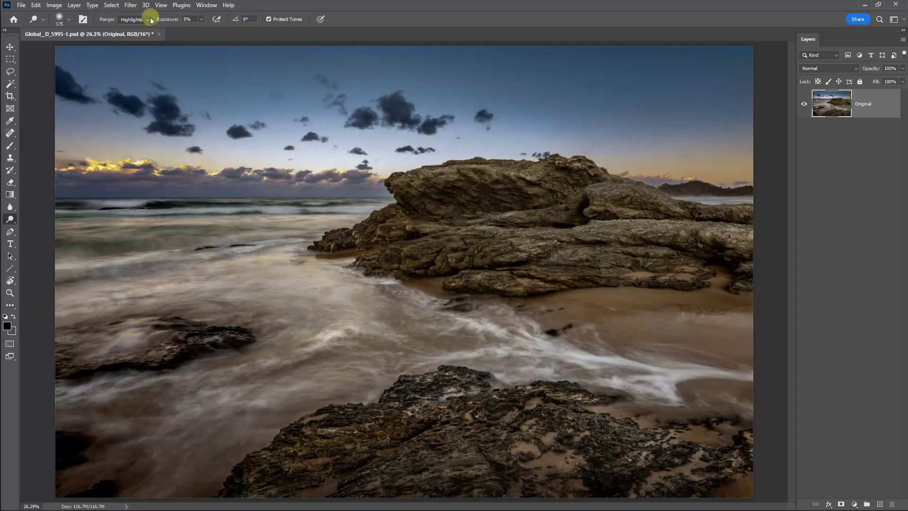
{"action": "left_click", "coordinate": [135, 35]}
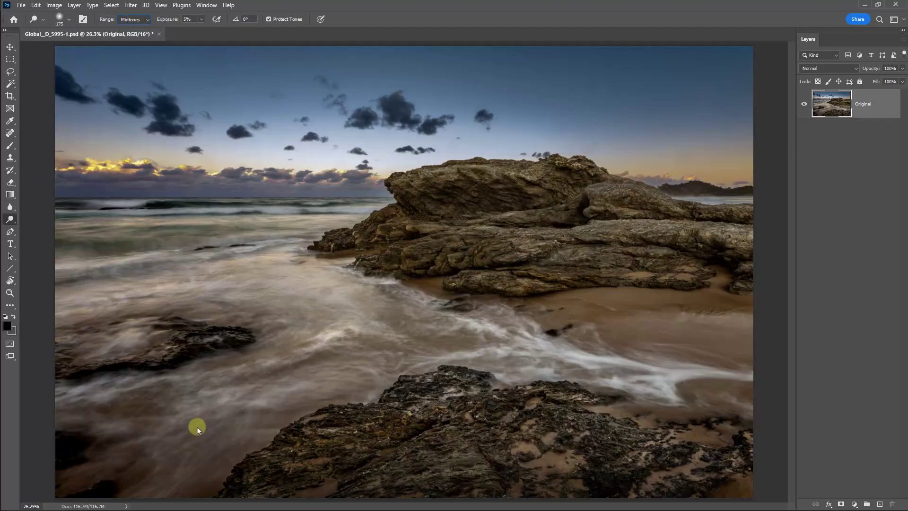
{"action": "key", "text": "bracketright"}
{"action": "key", "text": "bracketright"}
{"action": "key", "text": "bracketright"}
{"action": "key", "text": "bracketright"}
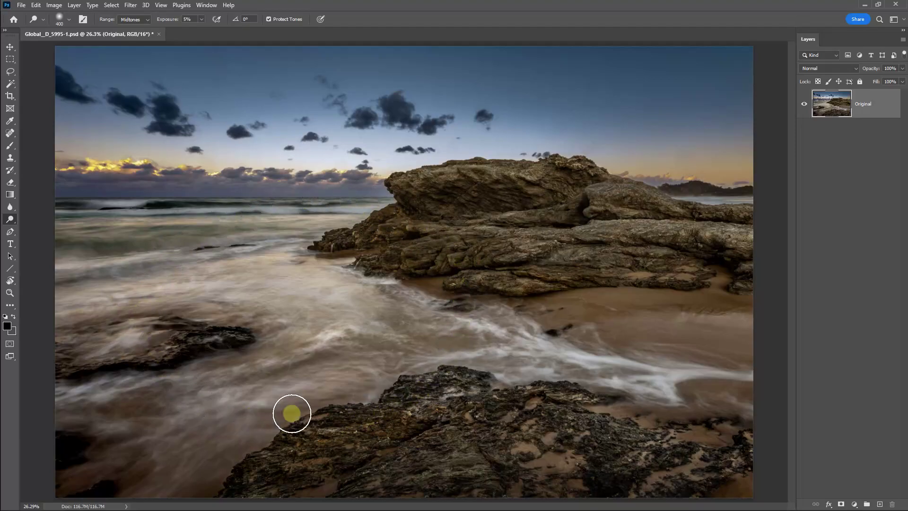
{"action": "key", "text": "bracketleft"}
{"action": "key", "text": "bracketleft"}
{"action": "key", "text": "bracketleft"}
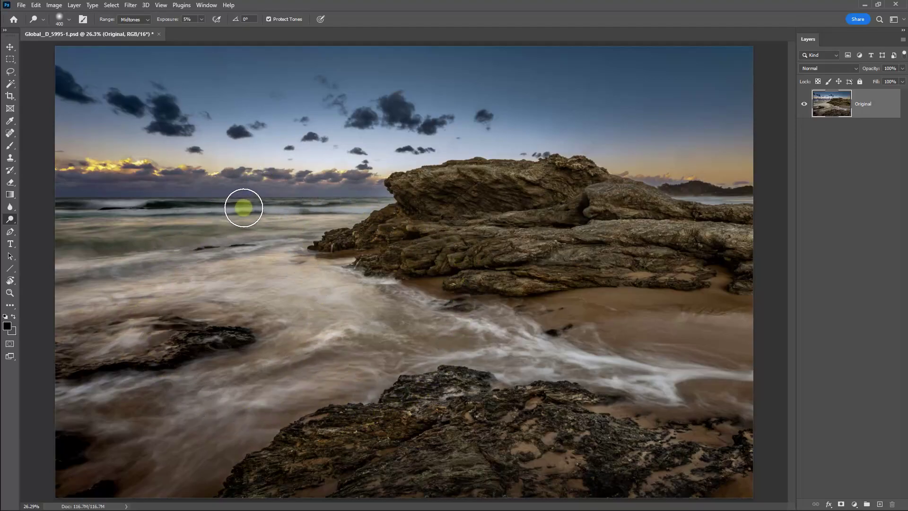
{"action": "key", "text": "bracketleft"}
{"action": "key", "text": "bracketleft"}
{"action": "key", "text": "bracketleft"}
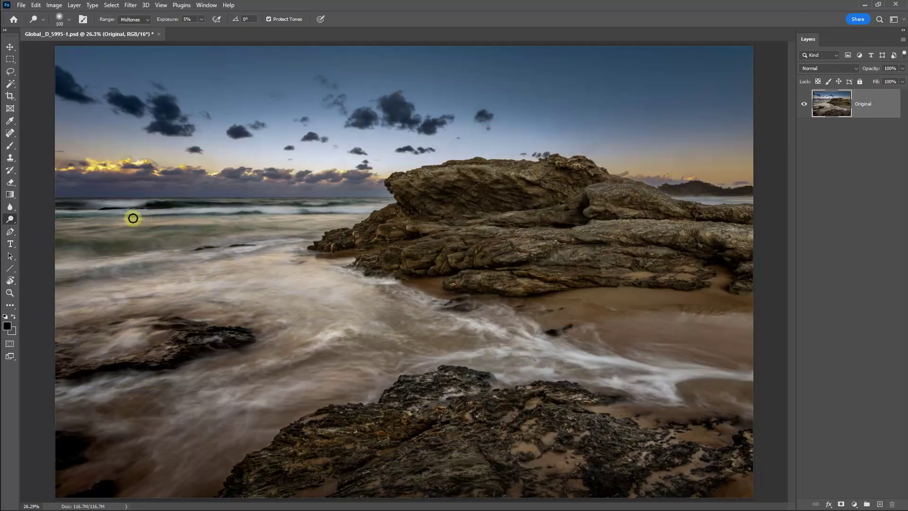
Step: Switch to the Sponge Tool and enlarge its brush for saturating the water
{"action": "right_click", "coordinate": [11, 220]}
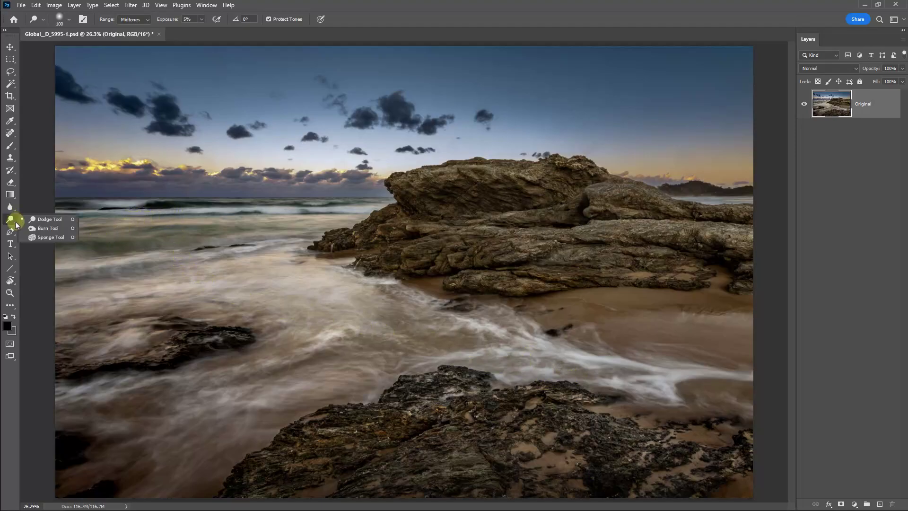
{"action": "left_click", "coordinate": [40, 238]}
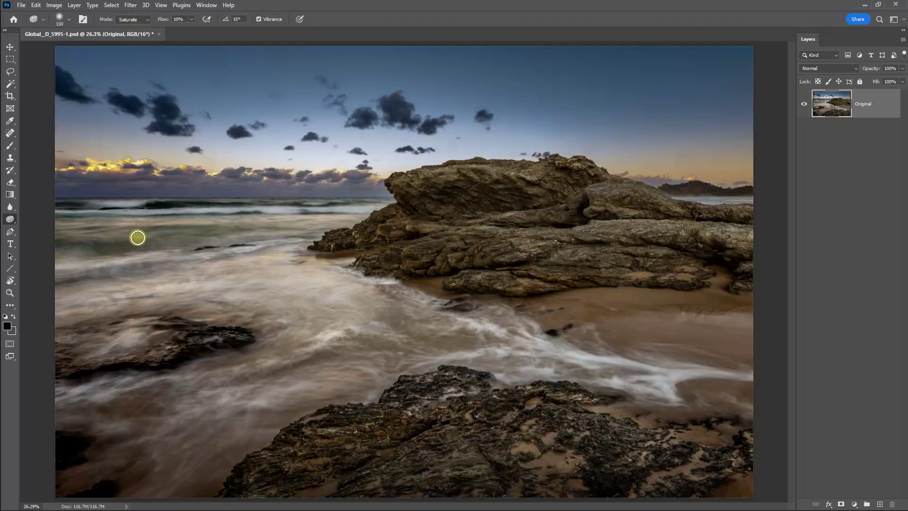
{"action": "key", "text": "bracketright"}
{"action": "key", "text": "bracketright"}
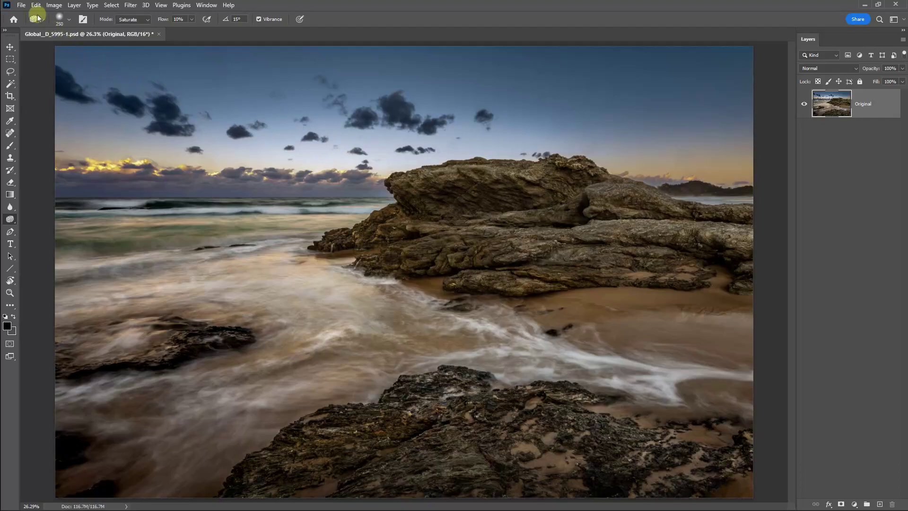
Step: Set the Image Size width to 6000 pixels, up from 5616, and apply it
{"action": "left_click", "coordinate": [54, 6]}
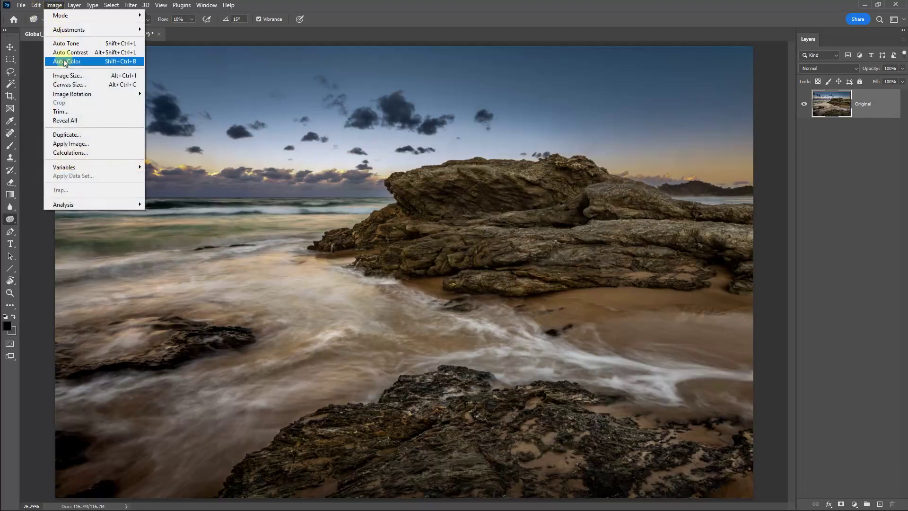
{"action": "left_click", "coordinate": [67, 77]}
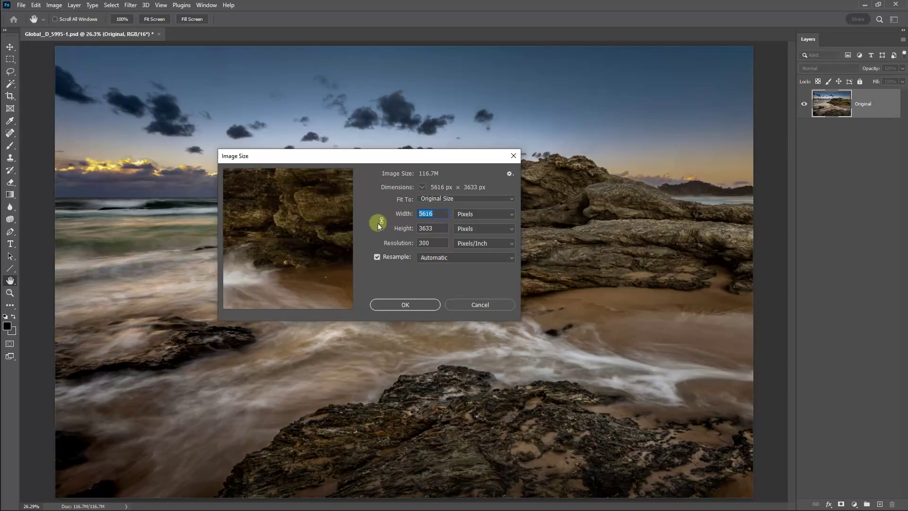
{"action": "type", "text": "6000"}
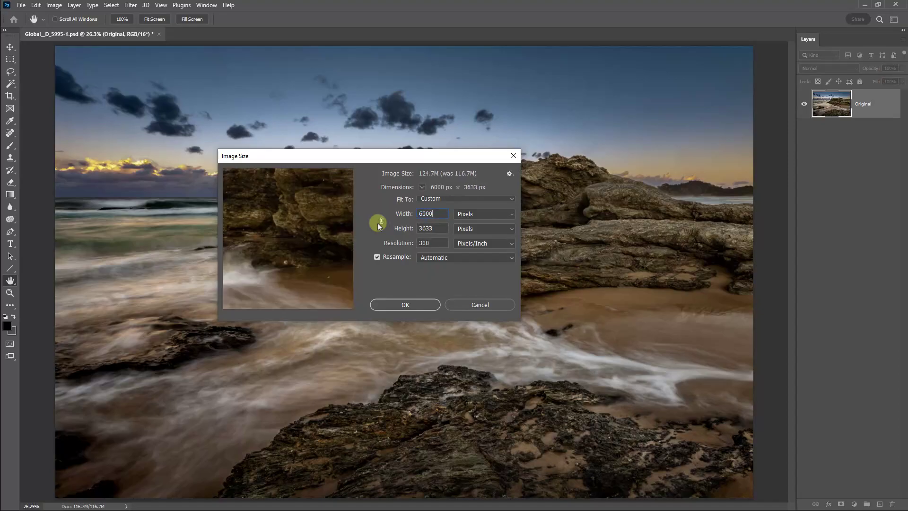
{"action": "left_click", "coordinate": [405, 304]}
{"action": "key", "text": "o"}
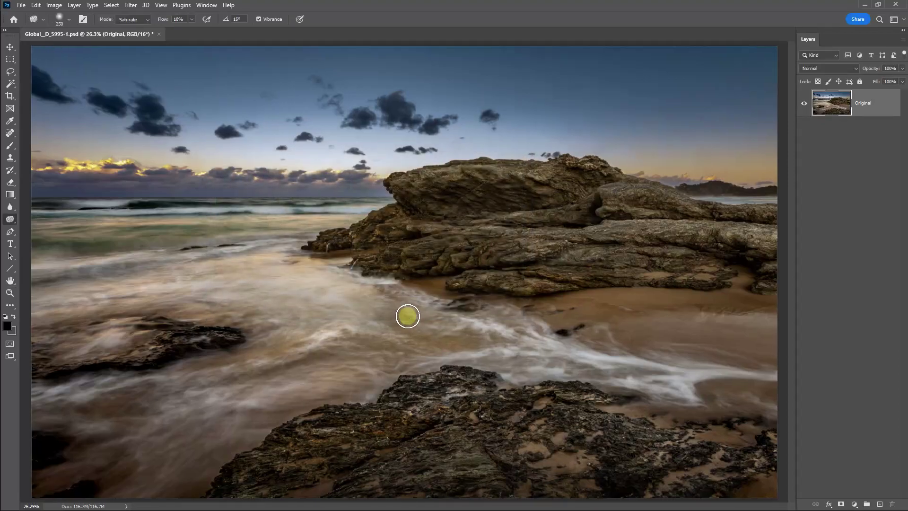